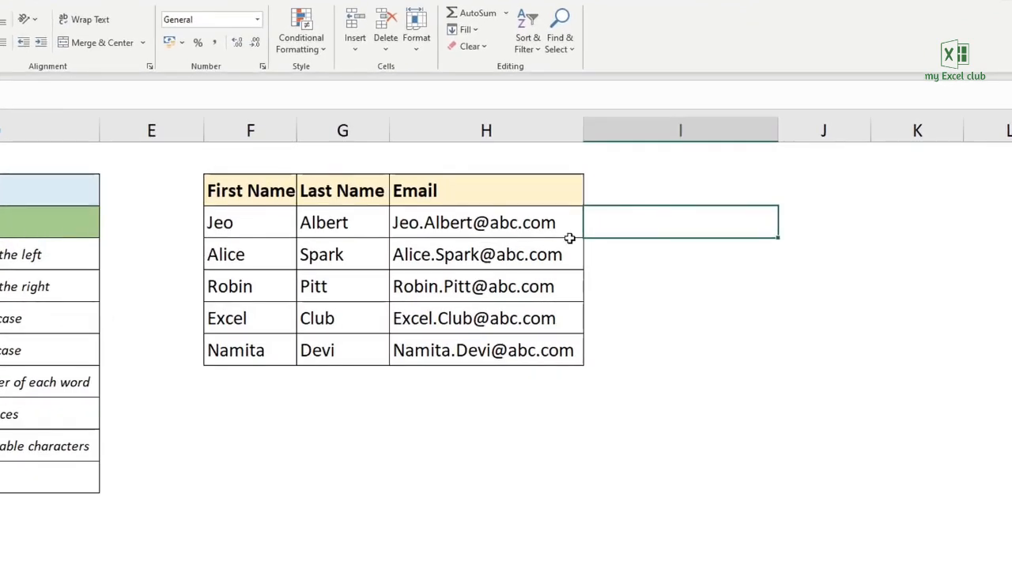
- Enter a CONCATENATE formula in I3 that joins the first name in F3 and the last name in G3
{"action": "type", "text": "concat"}
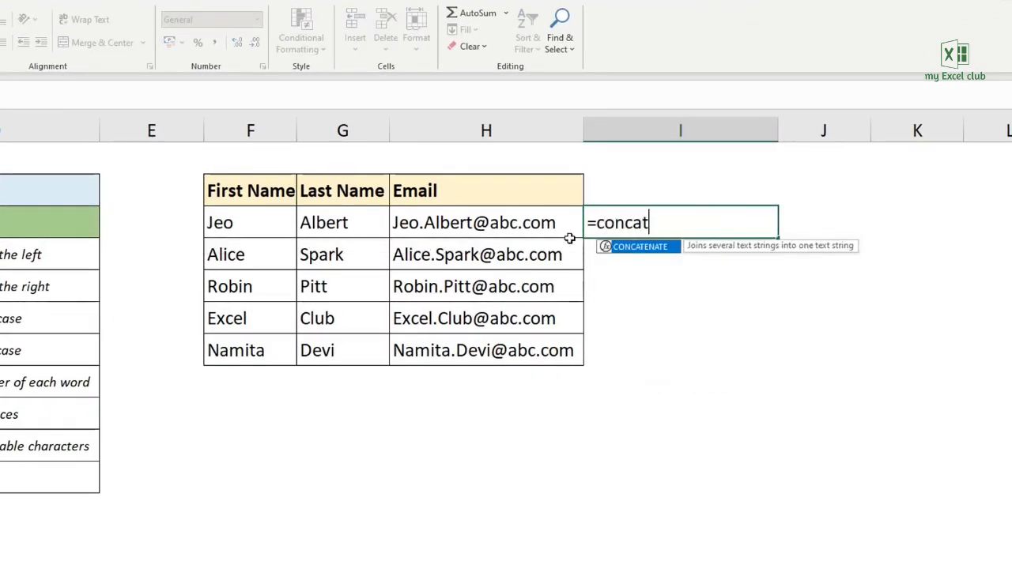
{"action": "type", "text": "enate("}
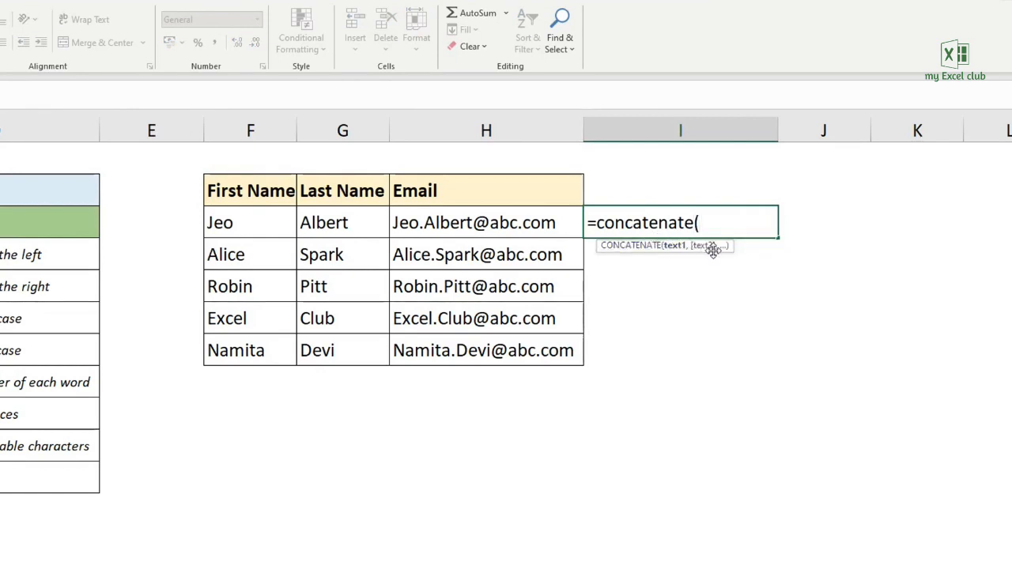
{"action": "left_click", "coordinate": [252, 222]}
{"action": "type", "text": ","}
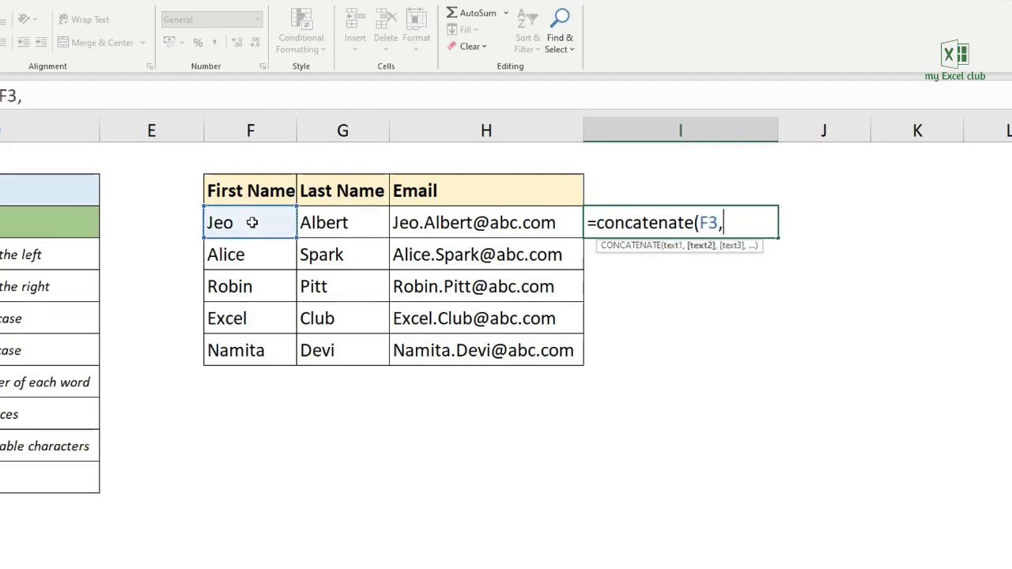
{"action": "left_click", "coordinate": [332, 222]}
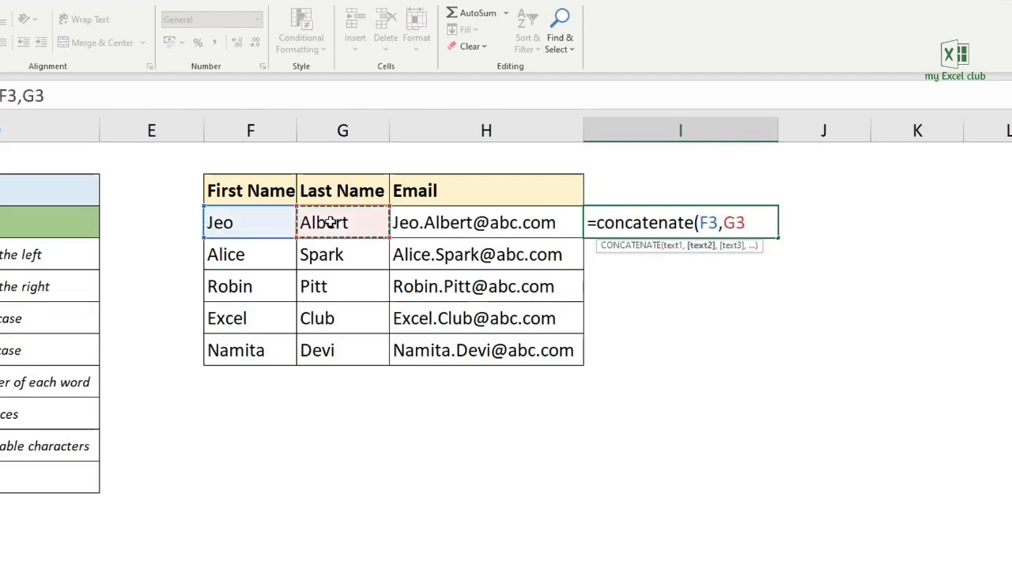
{"action": "type", "text": ")"}
{"action": "key", "text": "Return"}
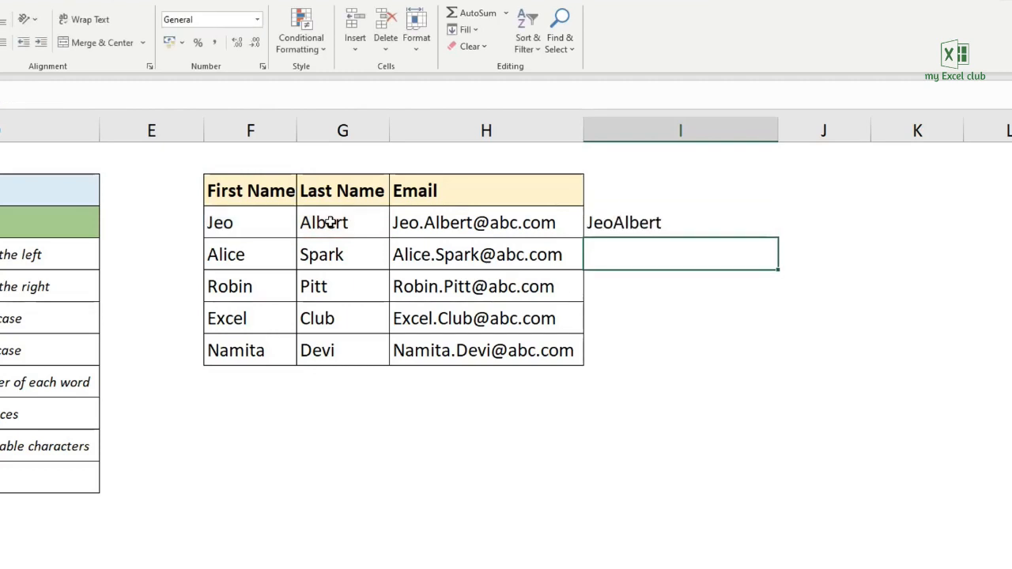
- Add a space between the names in I3's formula, making it =CONCATENATE(F3," ",G3)
{"action": "double_click", "coordinate": [621, 222]}
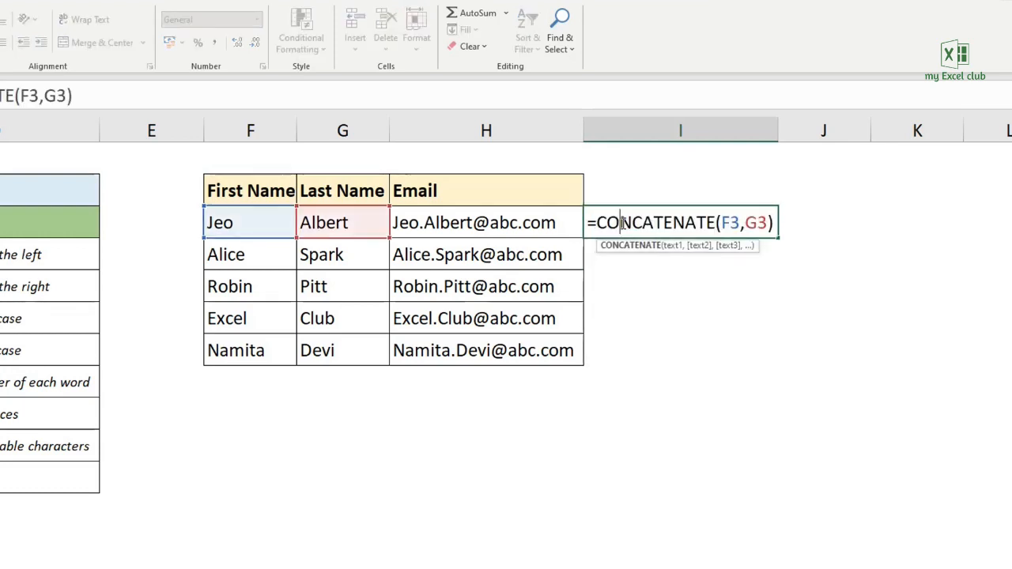
{"action": "left_click", "coordinate": [744, 222]}
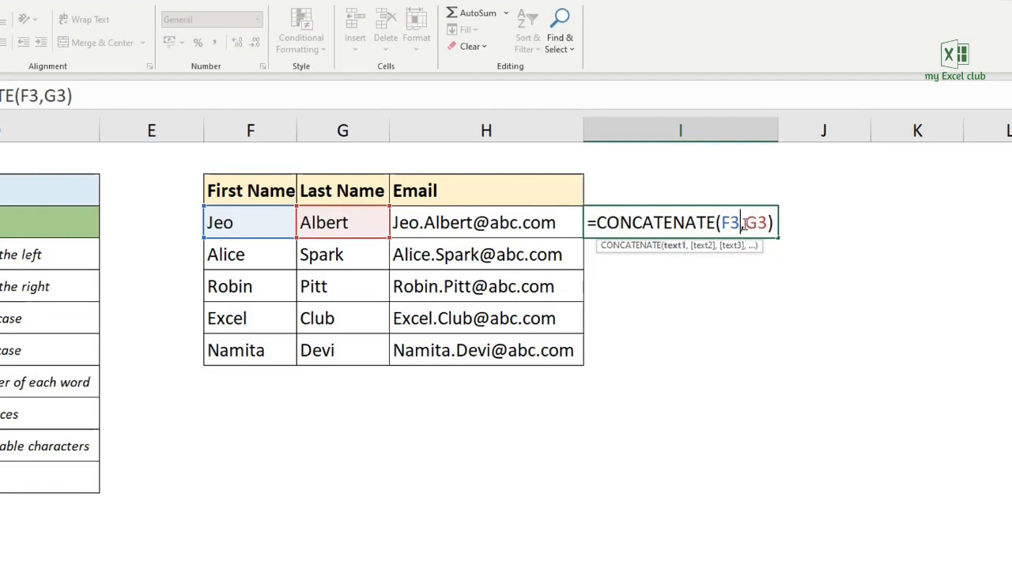
{"action": "type", "text": "\" \","}
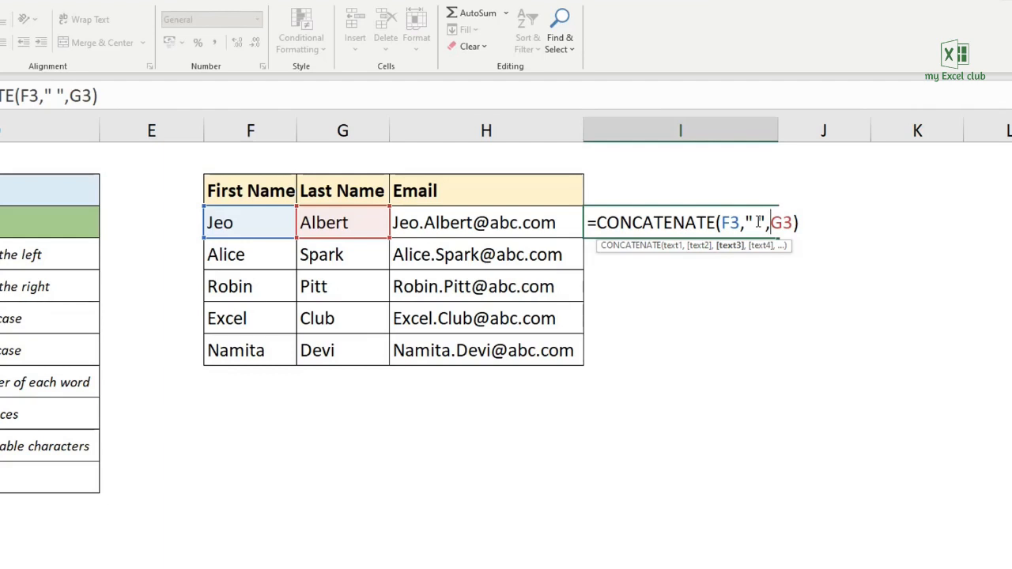
{"action": "key", "text": "Return"}
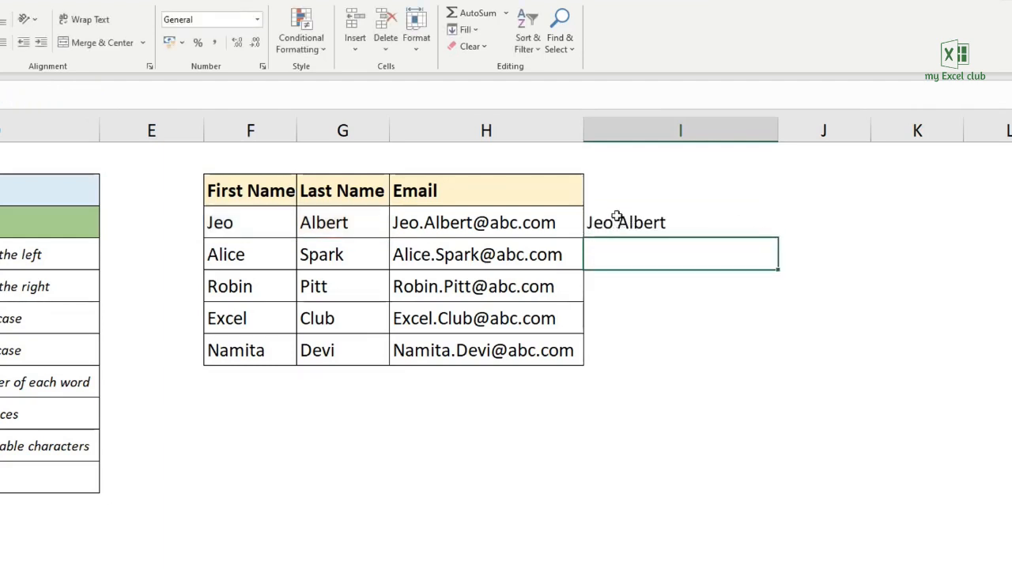
- Fill the CONCATENATE formula from I3 down through I7, and clear the contents of I3:I7
{"action": "left_click", "coordinate": [709, 218]}
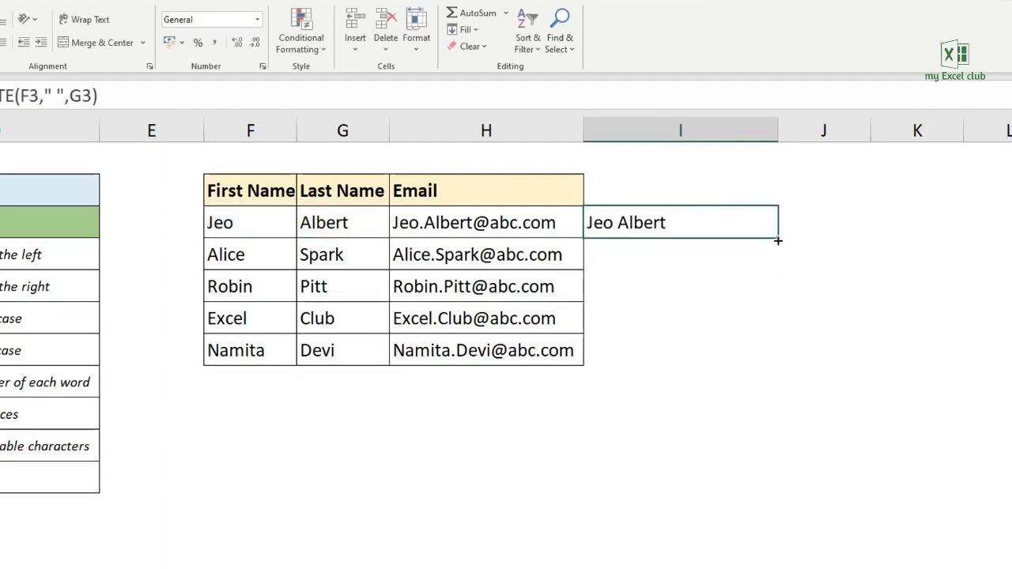
{"action": "left_click_drag", "start_coordinate": [778, 238], "coordinate": [782, 367]}
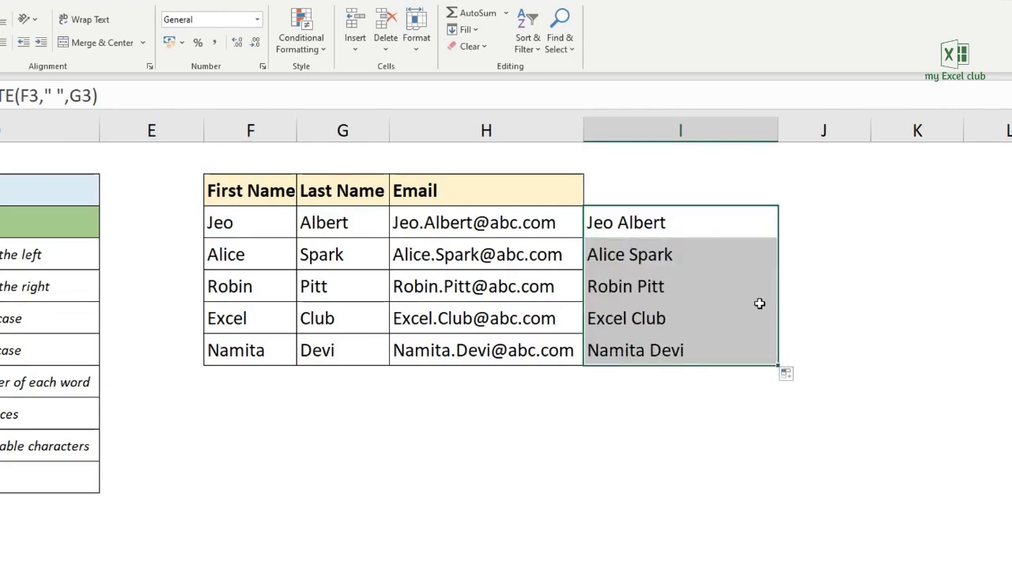
{"action": "key", "text": "Delete"}
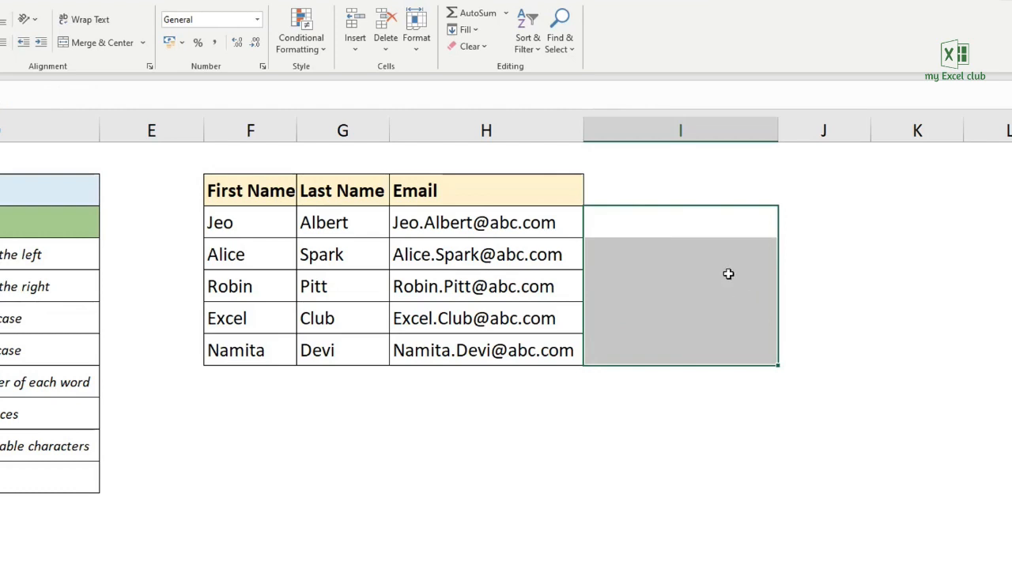
- Enter the formula =F3&G3 in I3 to join the first and last names with the ampersand operator
{"action": "left_click", "coordinate": [722, 224]}
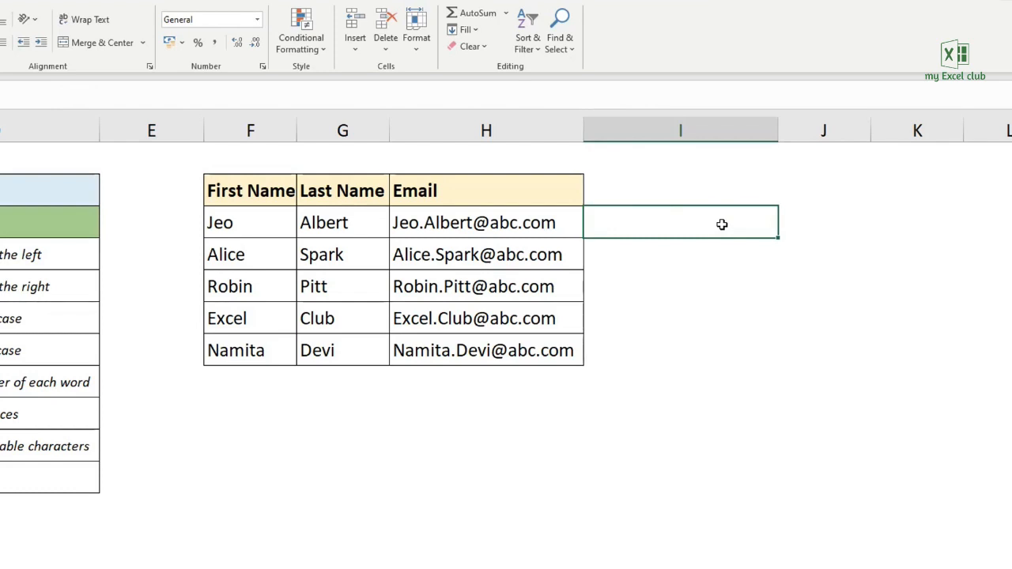
{"action": "type", "text": "="}
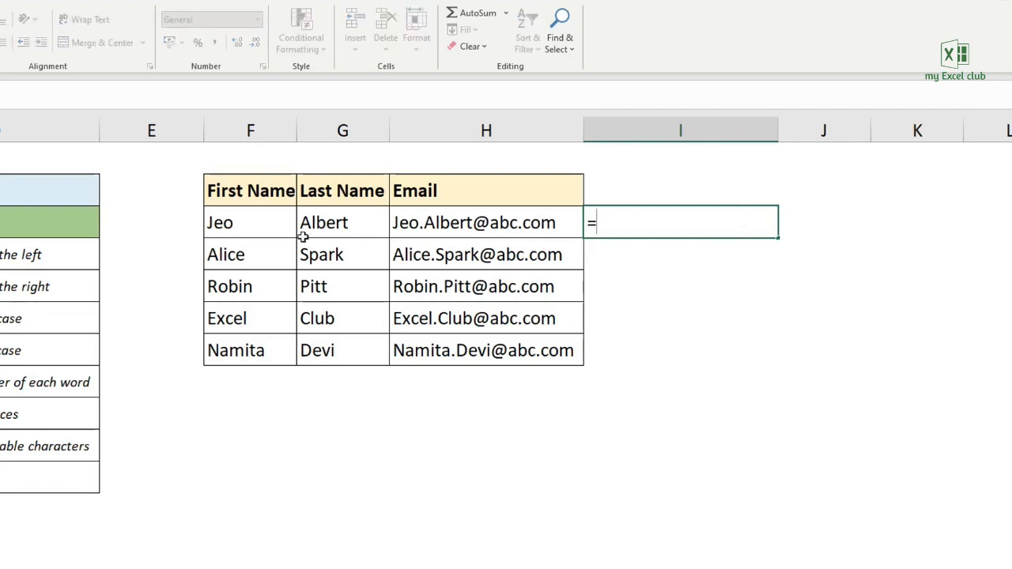
{"action": "left_click", "coordinate": [276, 224]}
{"action": "type", "text": "&"}
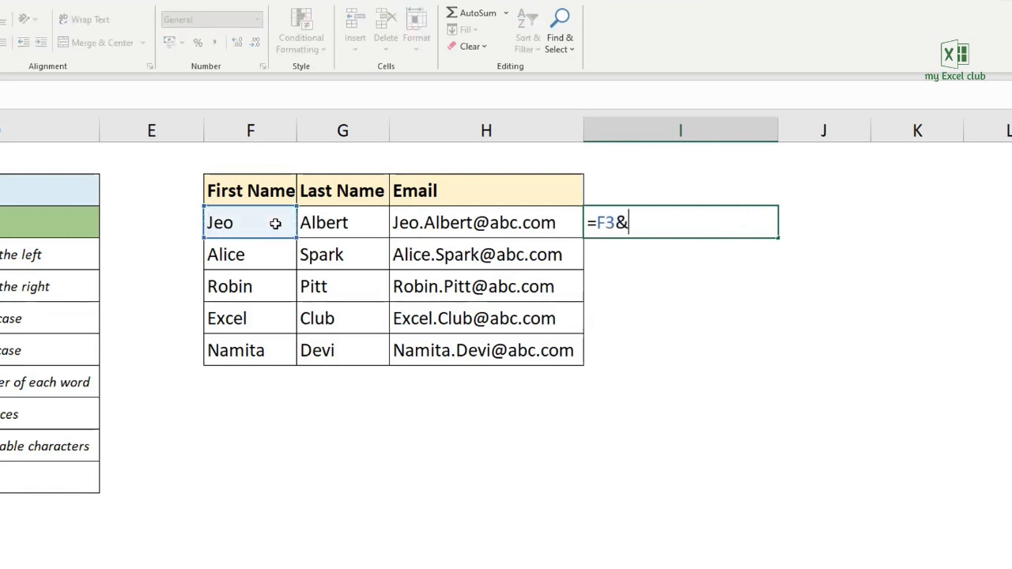
{"action": "left_click", "coordinate": [341, 222]}
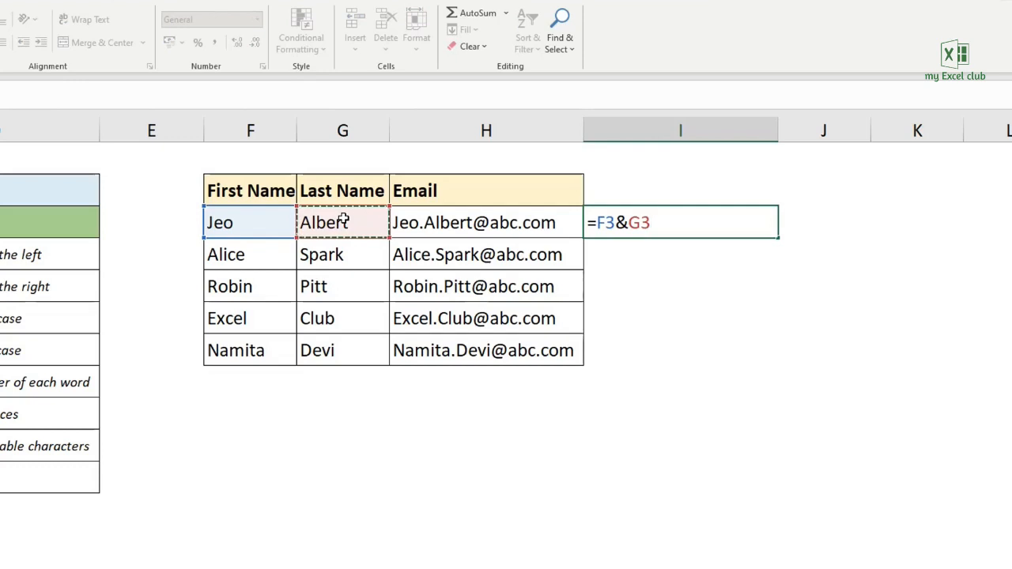
{"action": "key", "text": "Return"}
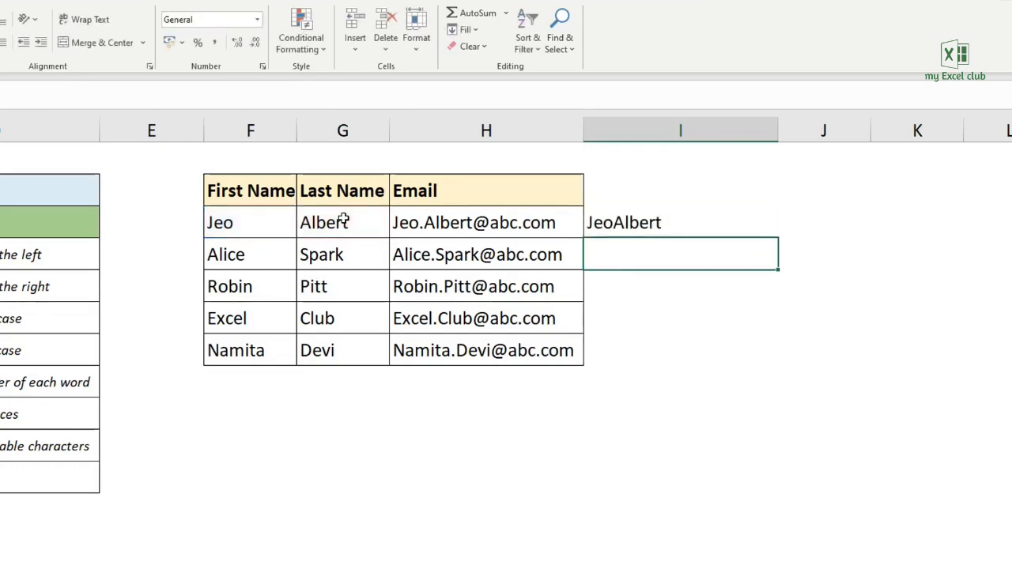
- Add a space between the names in I3's ampersand formula, making it =F3&" "&G3
{"action": "left_click", "coordinate": [664, 228]}
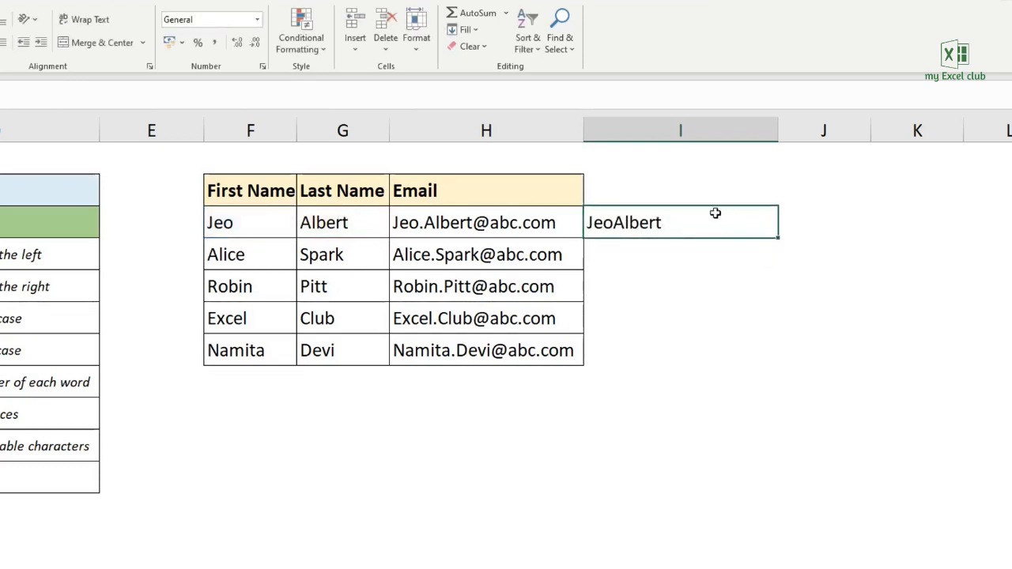
{"action": "double_click", "coordinate": [613, 223]}
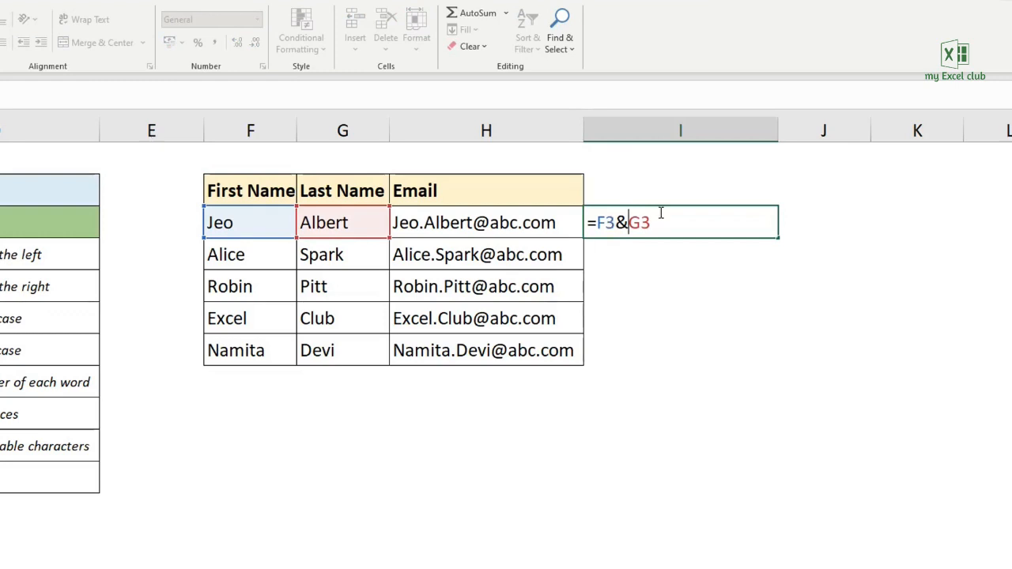
{"action": "type", "text": "&"}
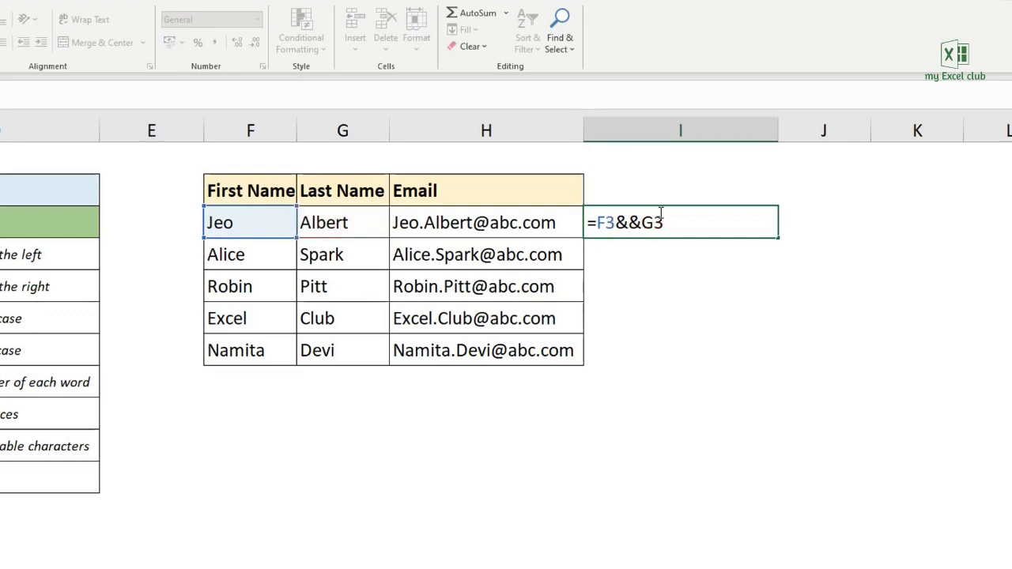
{"action": "type", "text": "\" \""}
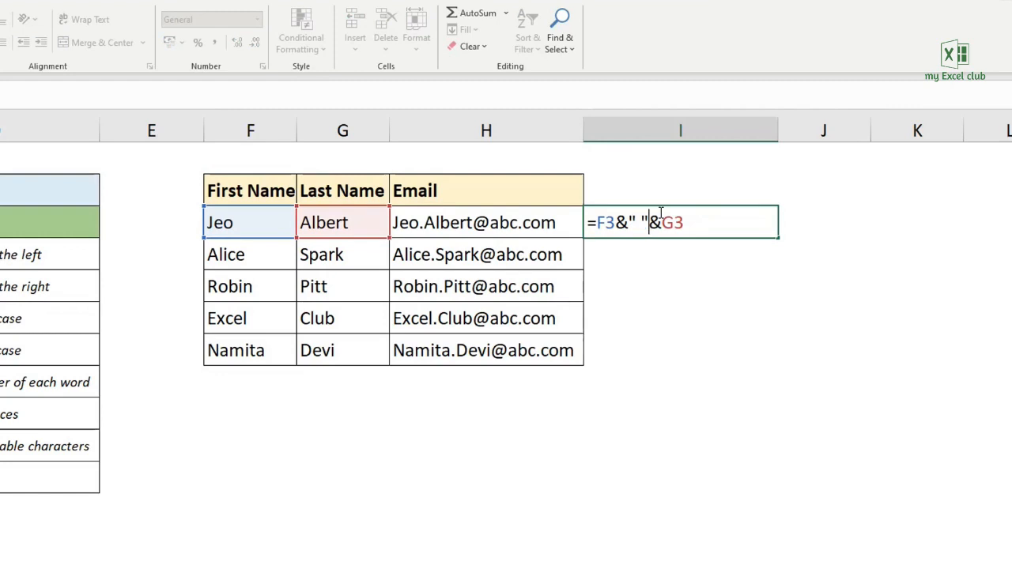
{"action": "key", "text": "Return"}
- Fill the ampersand formula from I3 down through I7 for the remaining names
{"action": "left_click", "coordinate": [660, 214]}
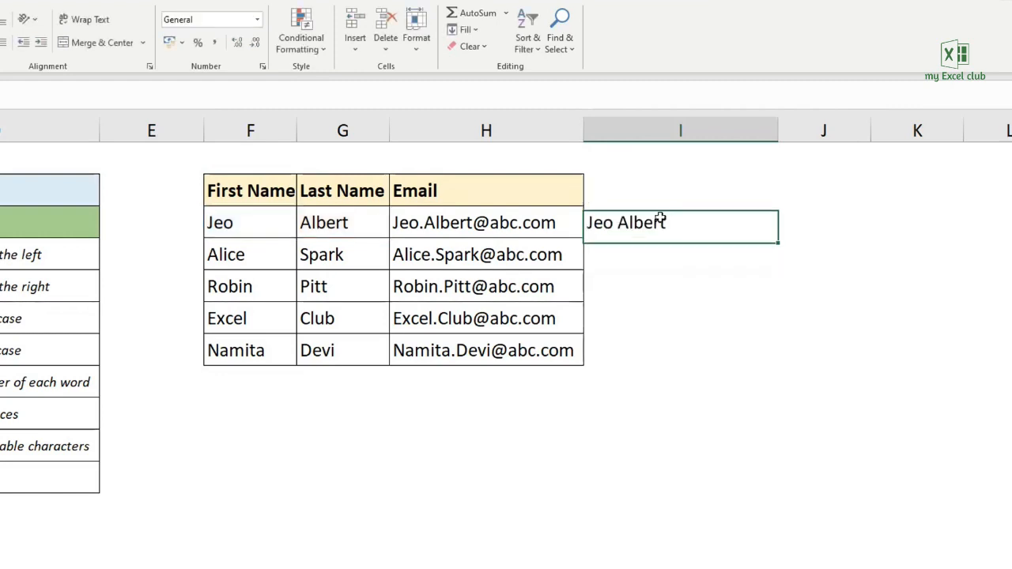
{"action": "left_click", "coordinate": [780, 241]}
{"action": "left_click", "coordinate": [762, 231]}
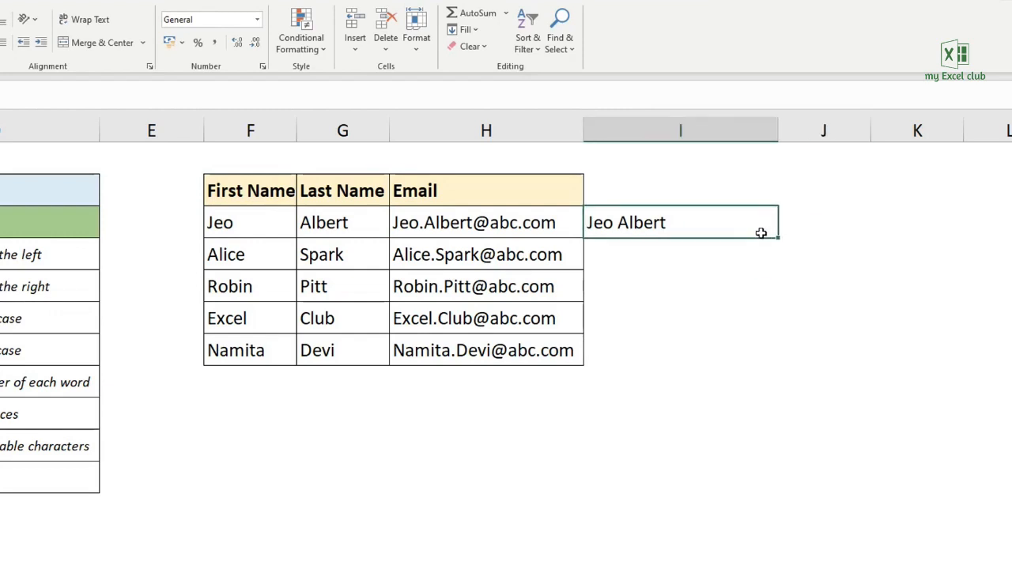
{"action": "left_click_drag", "start_coordinate": [776, 242], "coordinate": [770, 368]}
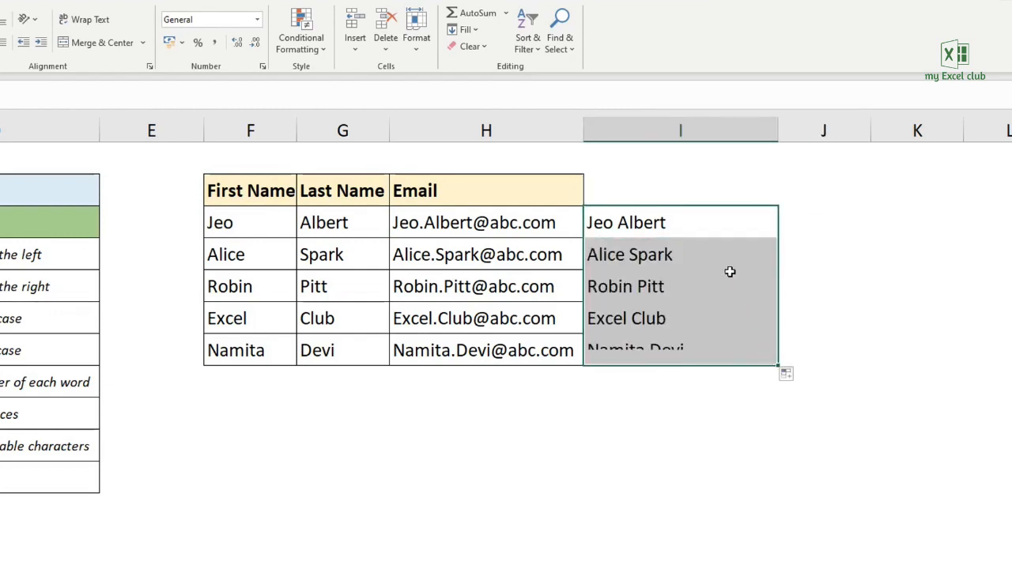
- Change the separator in I3 to a spaced hyphen, =F3&" - "&G3, and fill the formula down alongside the table
{"action": "double_click", "coordinate": [664, 223]}
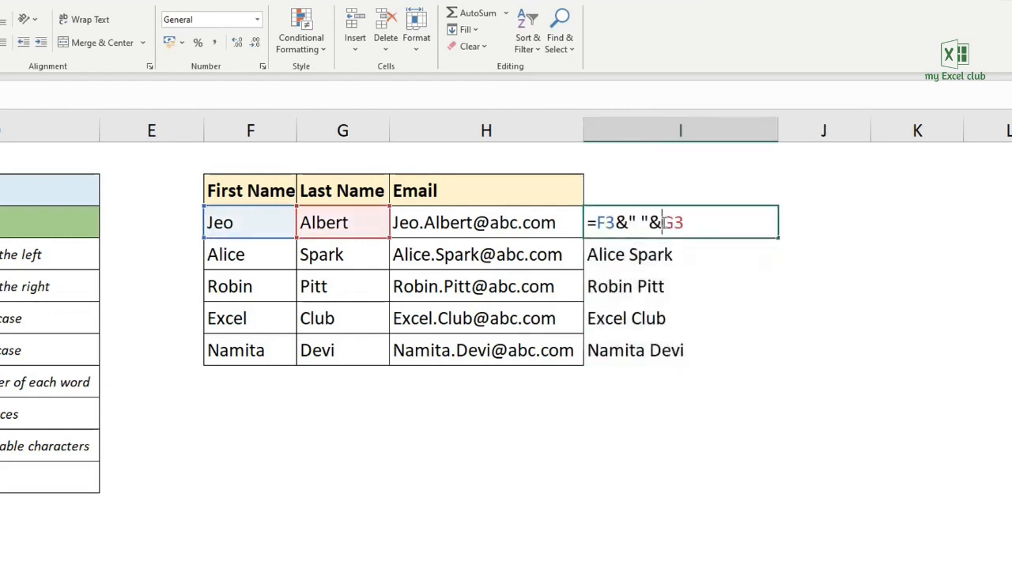
{"action": "left_click", "coordinate": [639, 222]}
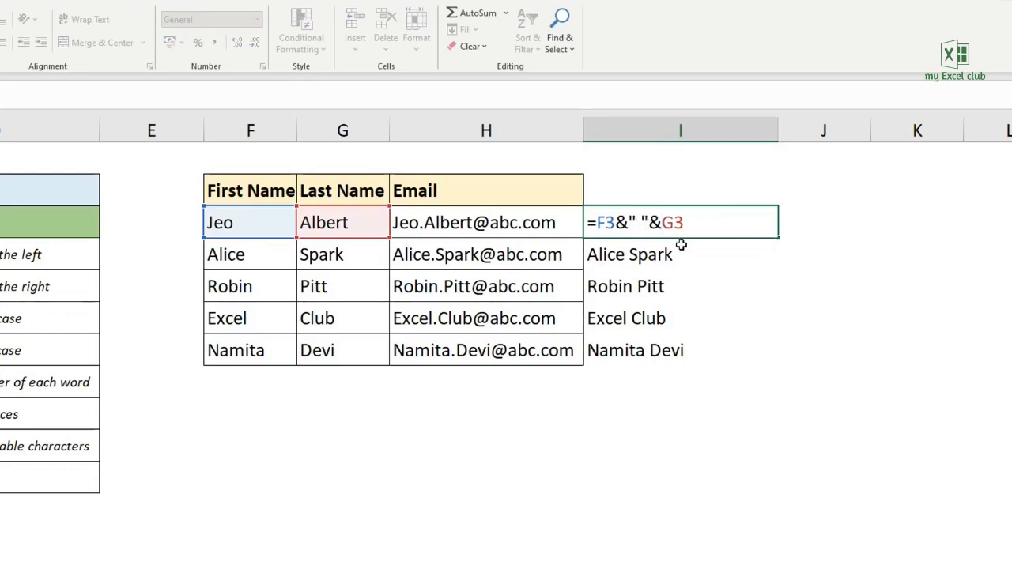
{"action": "type", "text": "-"}
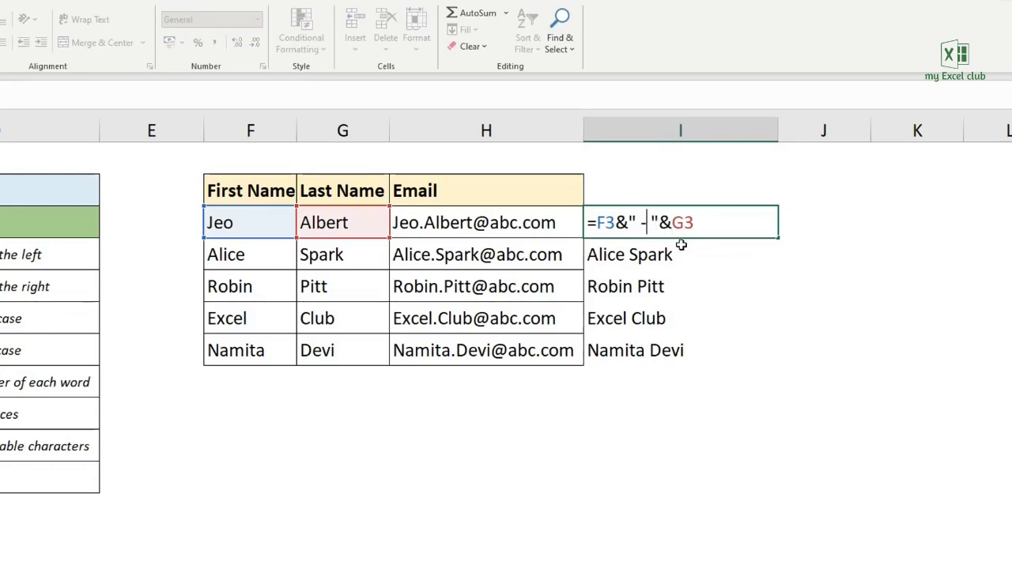
{"action": "key", "text": "Return"}
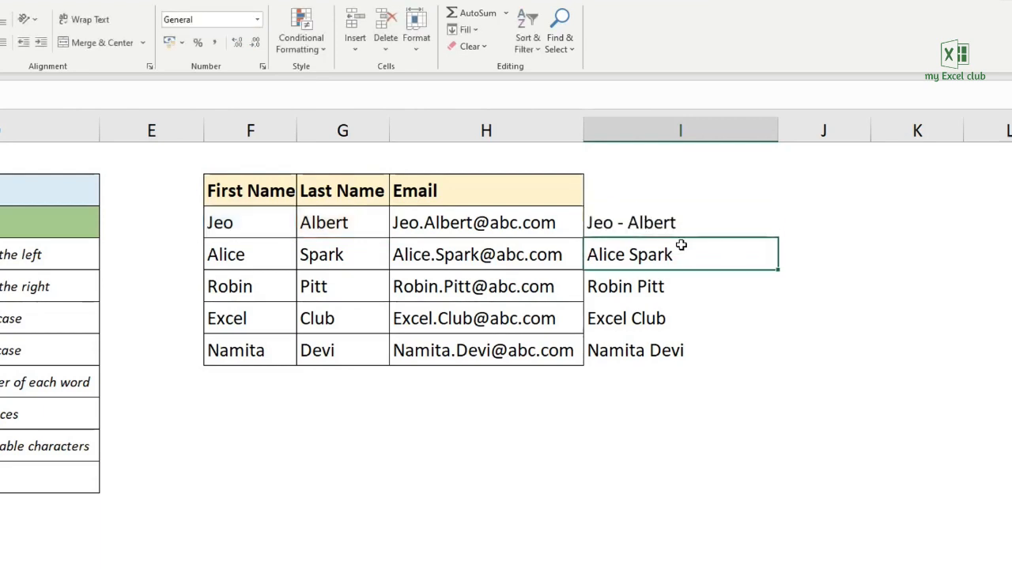
{"action": "left_click", "coordinate": [676, 225]}
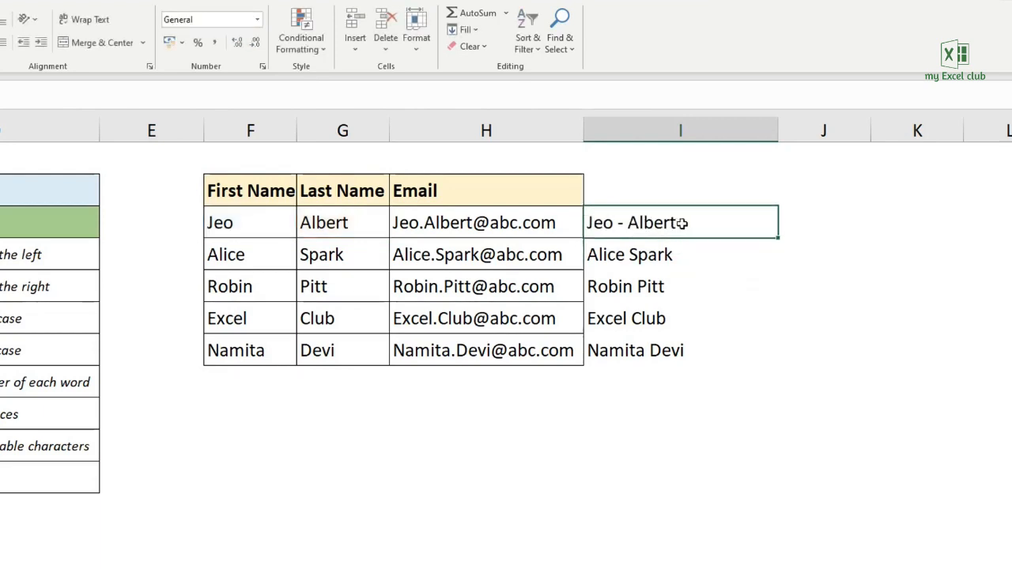
{"action": "double_click", "coordinate": [779, 238]}
{"action": "left_click", "coordinate": [737, 230]}
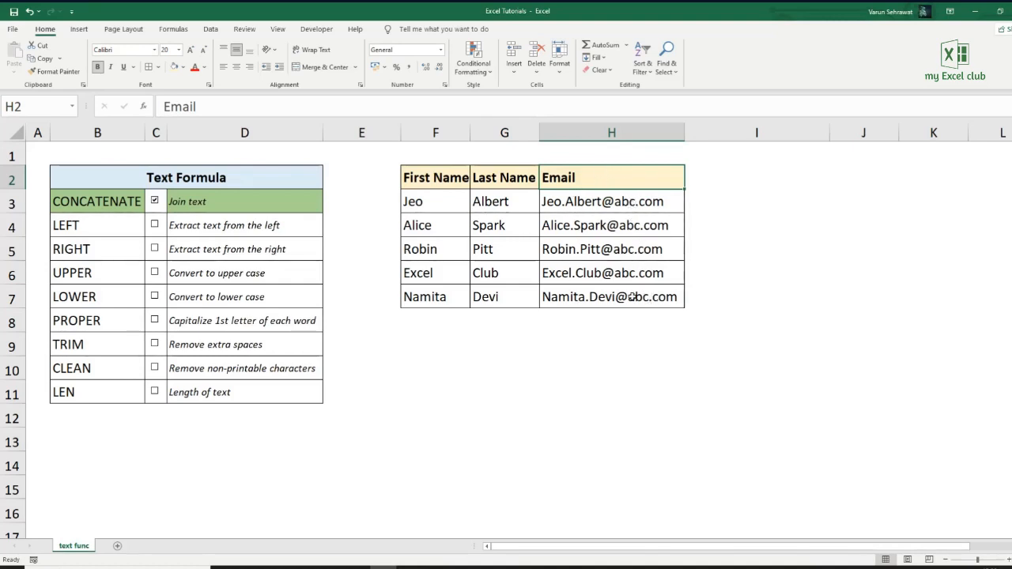
{"action": "left_click", "coordinate": [707, 200]}
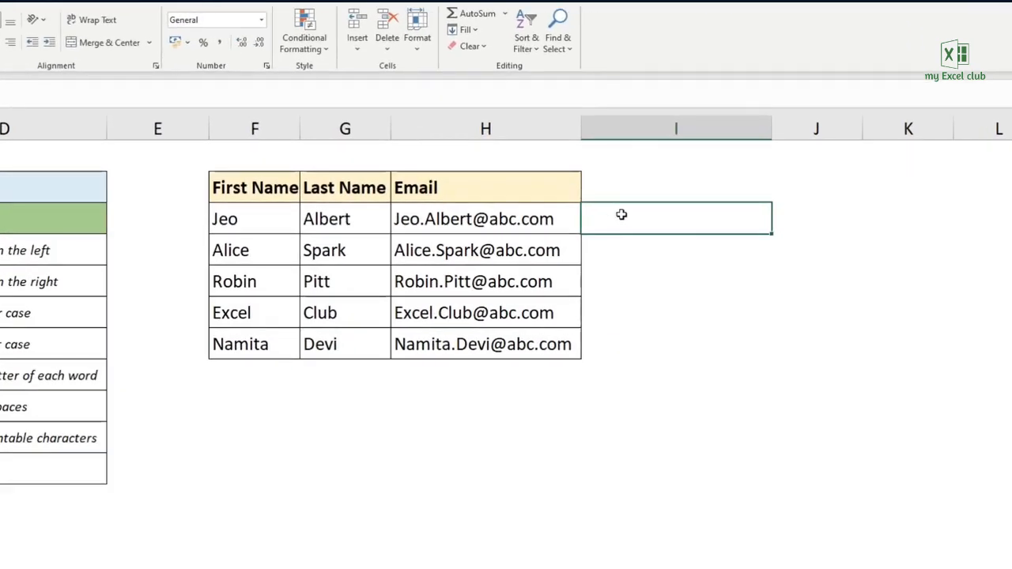
{"action": "type", "text": "="}
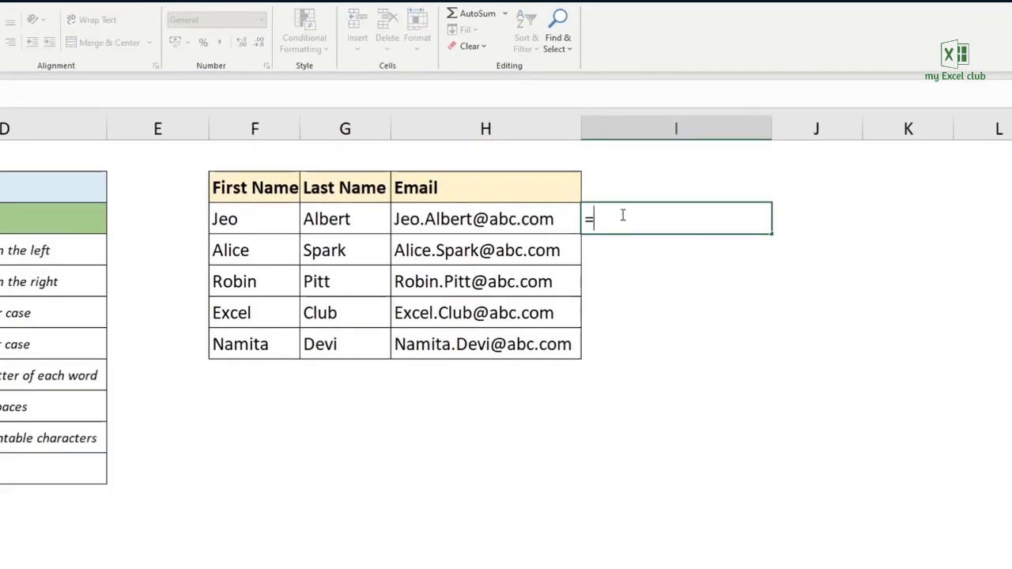
{"action": "type", "text": "concatenate("}
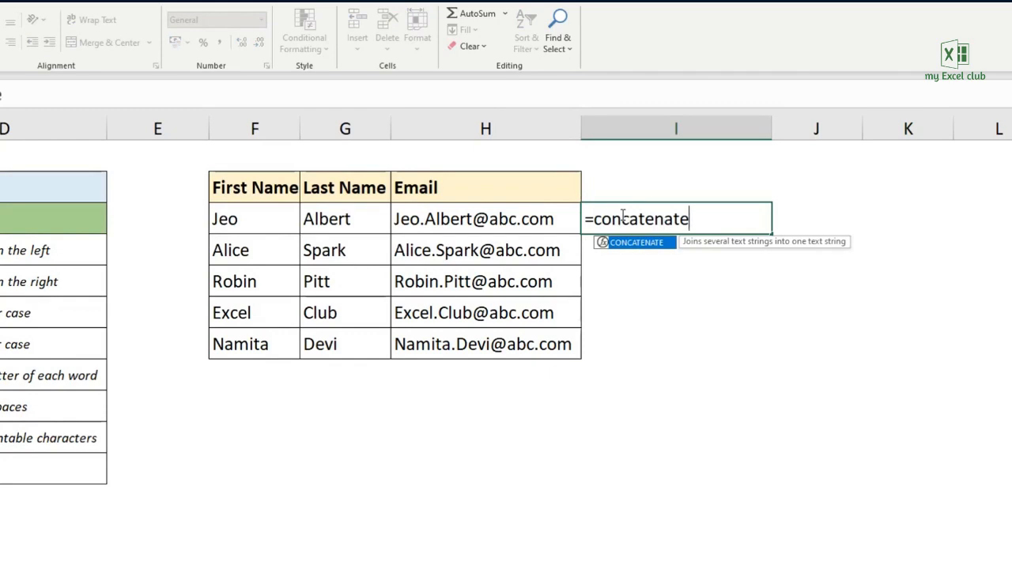
{"action": "left_click", "coordinate": [258, 222]}
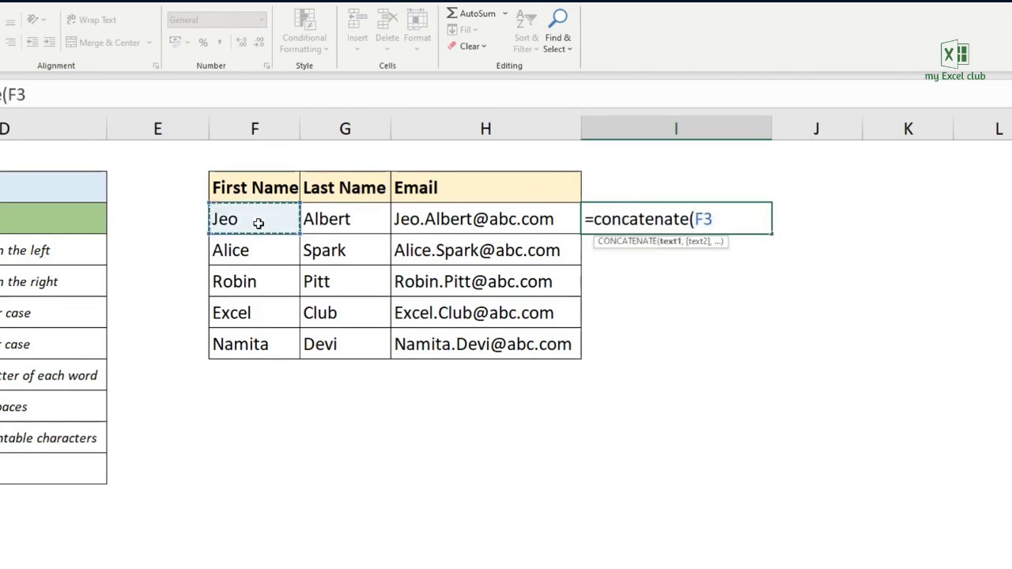
{"action": "type", "text": ",\""}
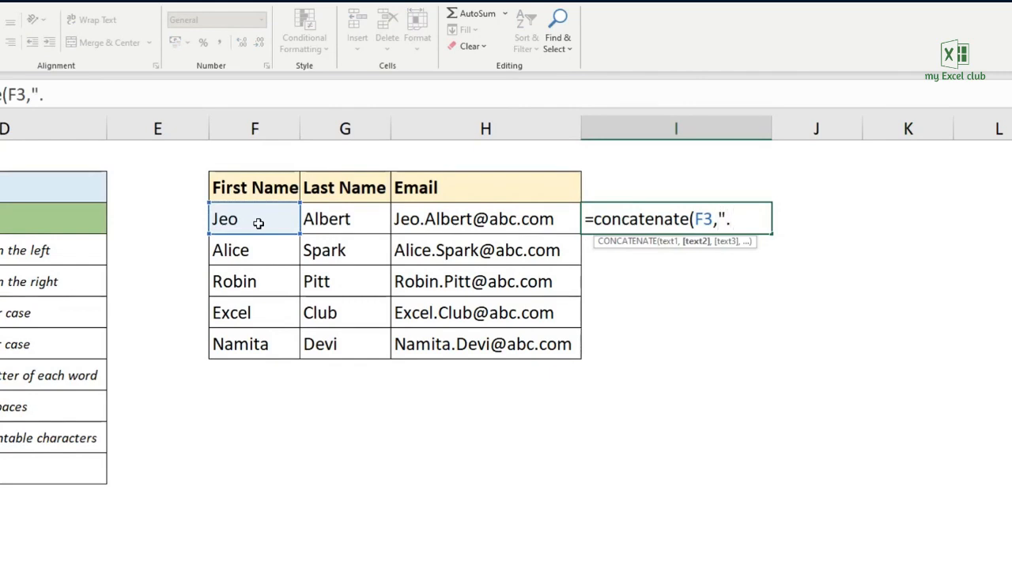
{"action": "type", "text": ".\","}
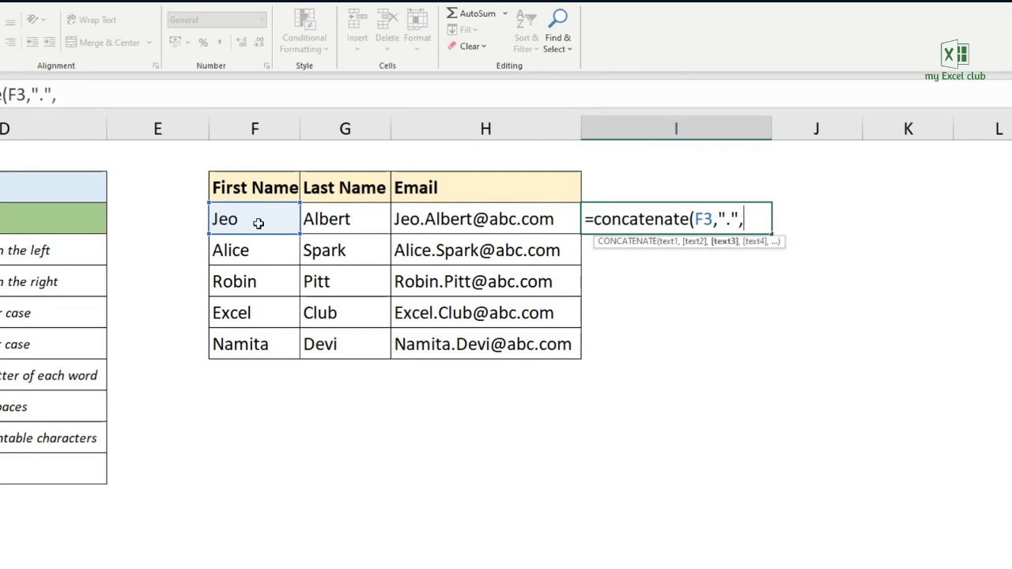
{"action": "left_click", "coordinate": [326, 220]}
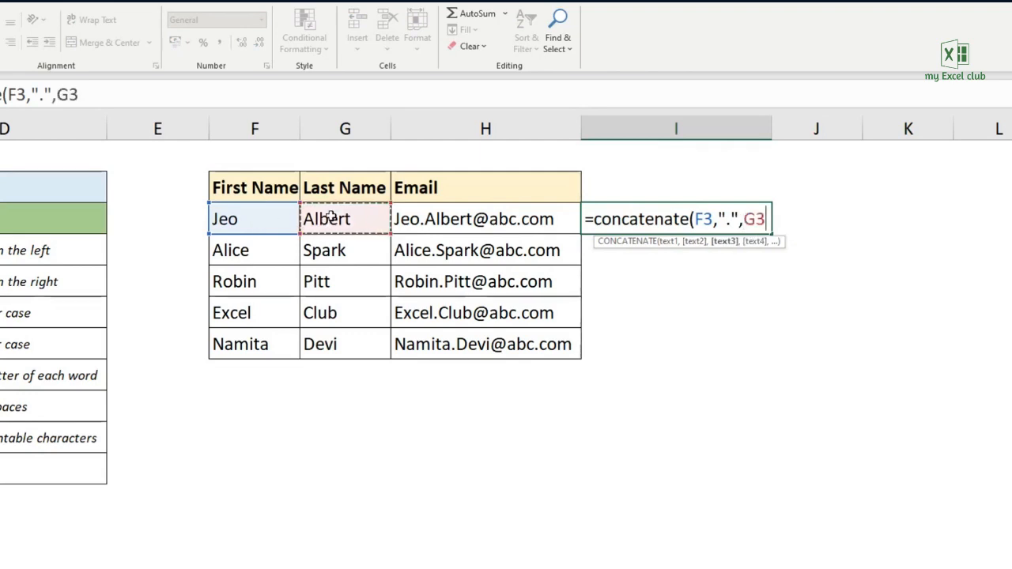
{"action": "type", "text": ","}
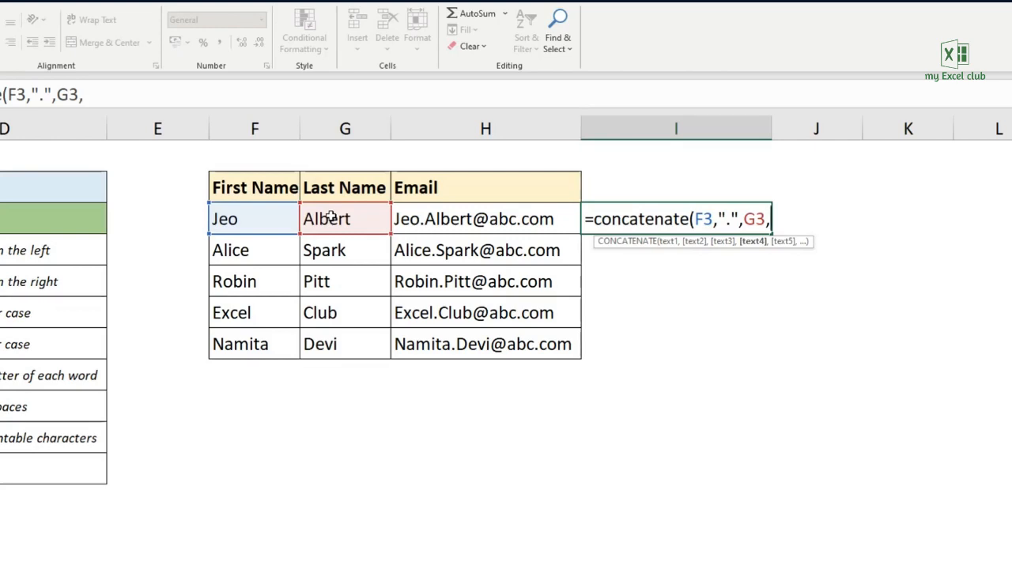
{"action": "type", "text": "\""}
{"action": "type", "text": "@"}
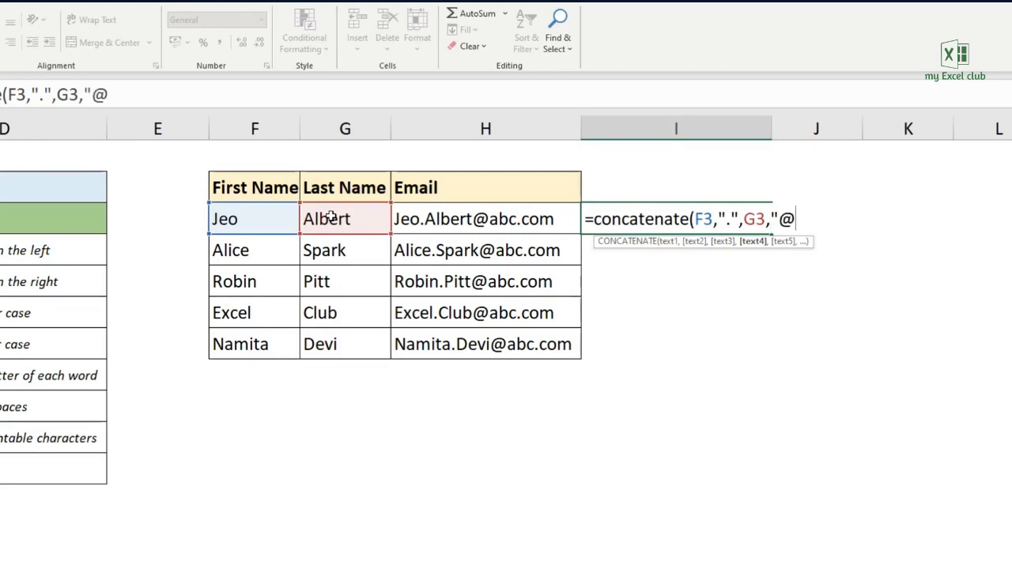
{"action": "type", "text": "abc.com"}
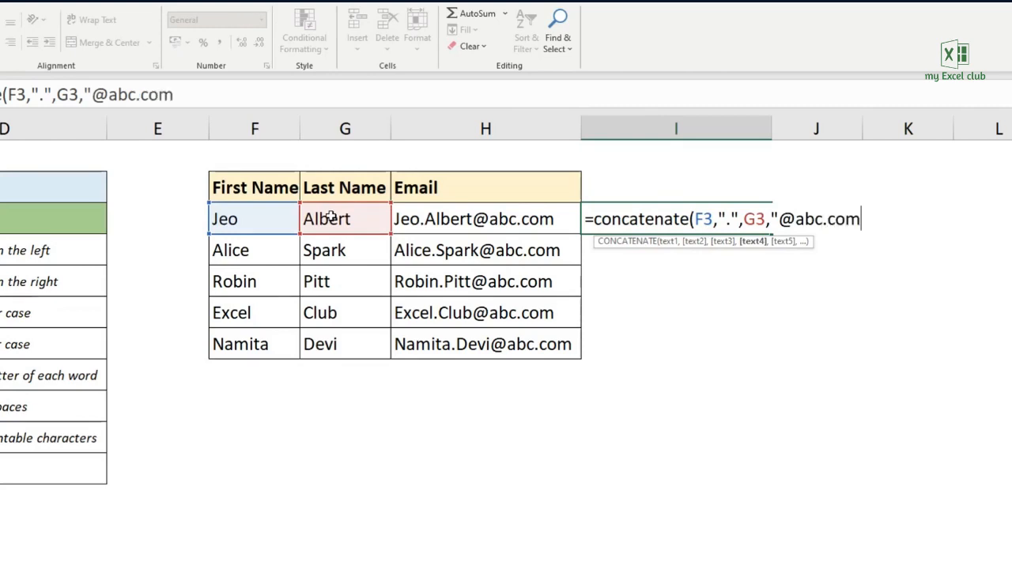
{"action": "type", "text": "\")"}
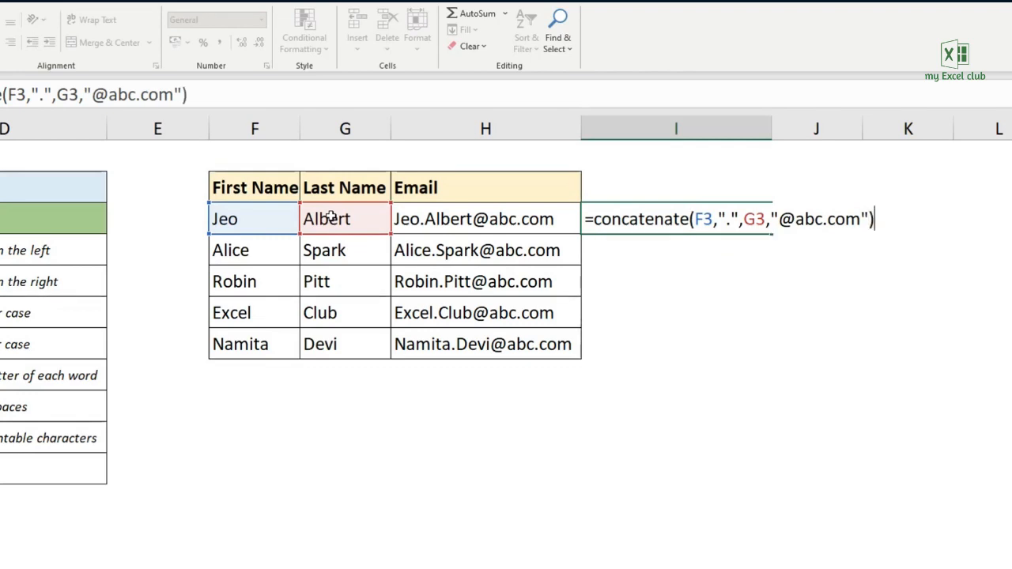
{"action": "key", "text": "Return"}
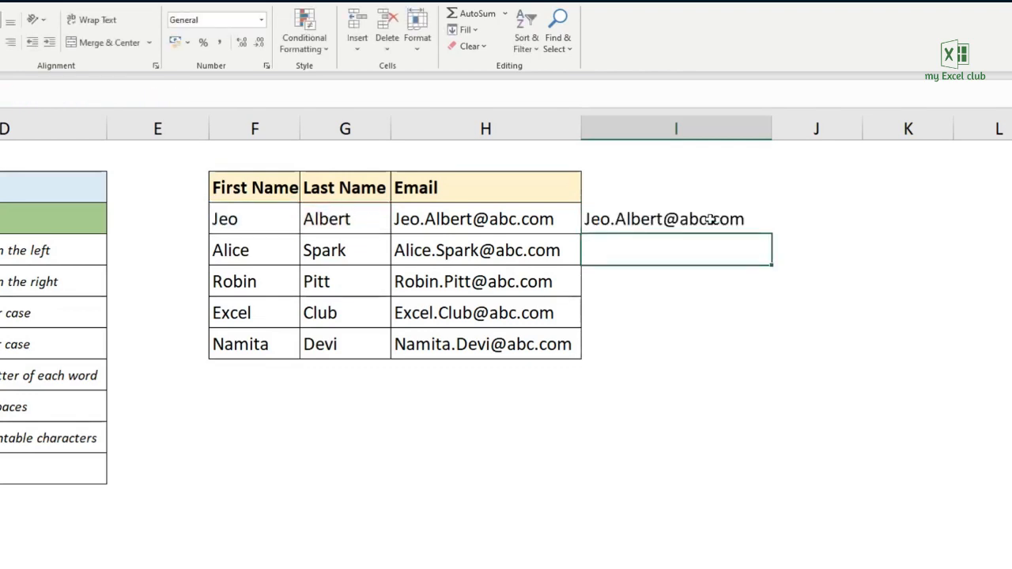
- Fill the CONCATENATE email formula from I3 down through I7, and clear the filled range
{"action": "key", "text": "Up"}
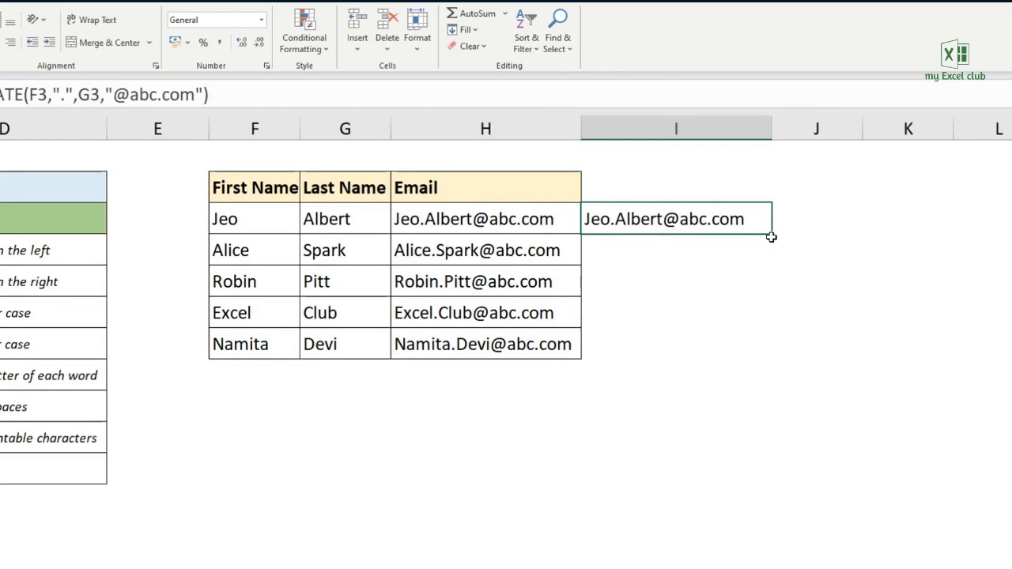
{"action": "left_click_drag", "start_coordinate": [771, 237], "coordinate": [775, 351]}
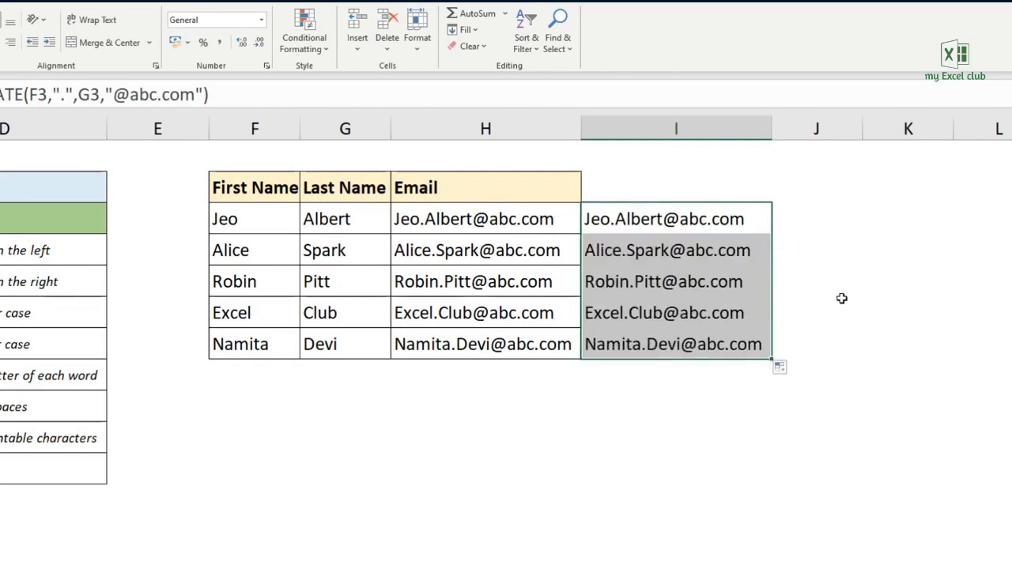
{"action": "key", "text": "Delete"}
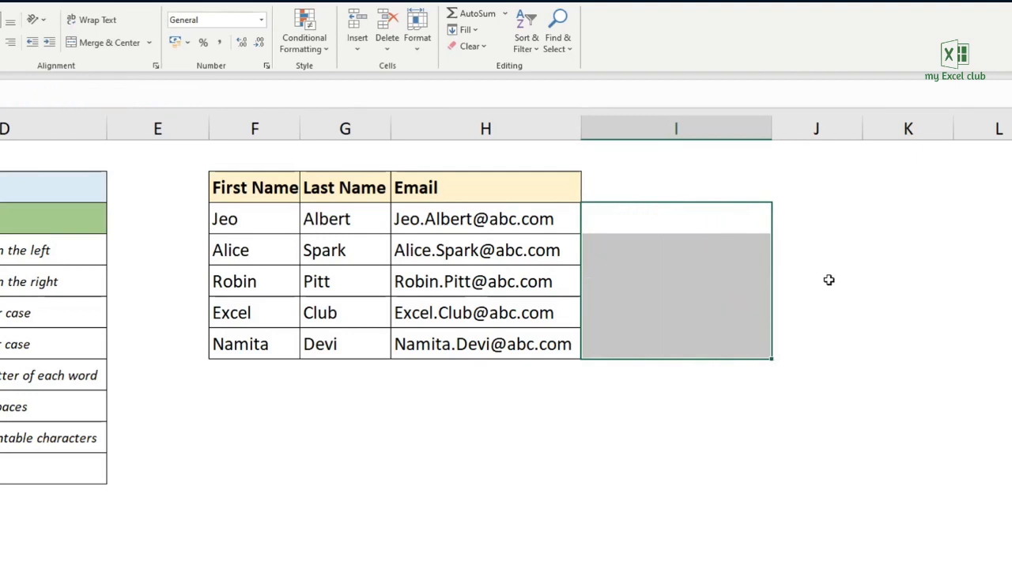
{"action": "left_click", "coordinate": [681, 224]}
{"action": "type", "text": "="}
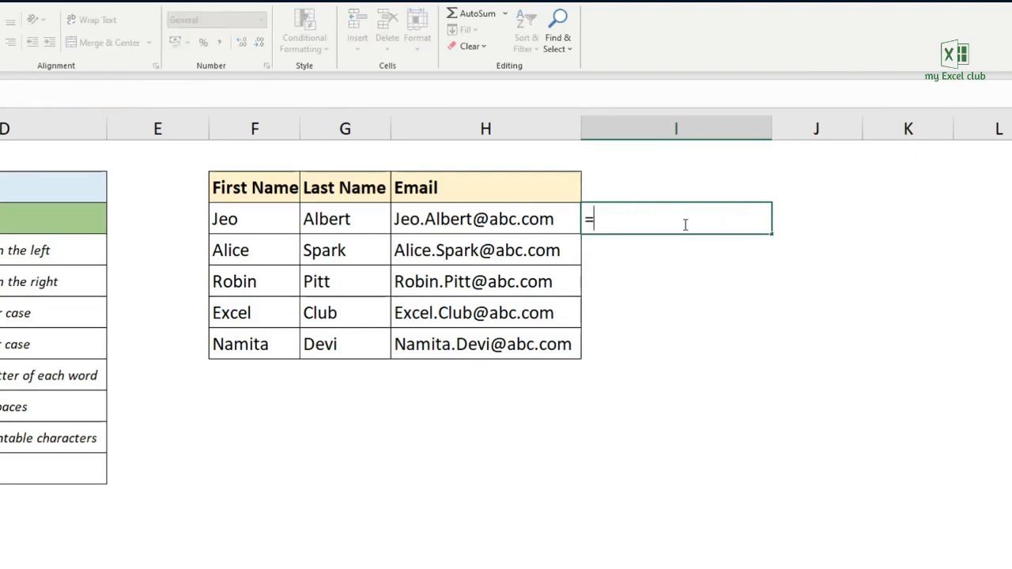
{"action": "left_click", "coordinate": [261, 227]}
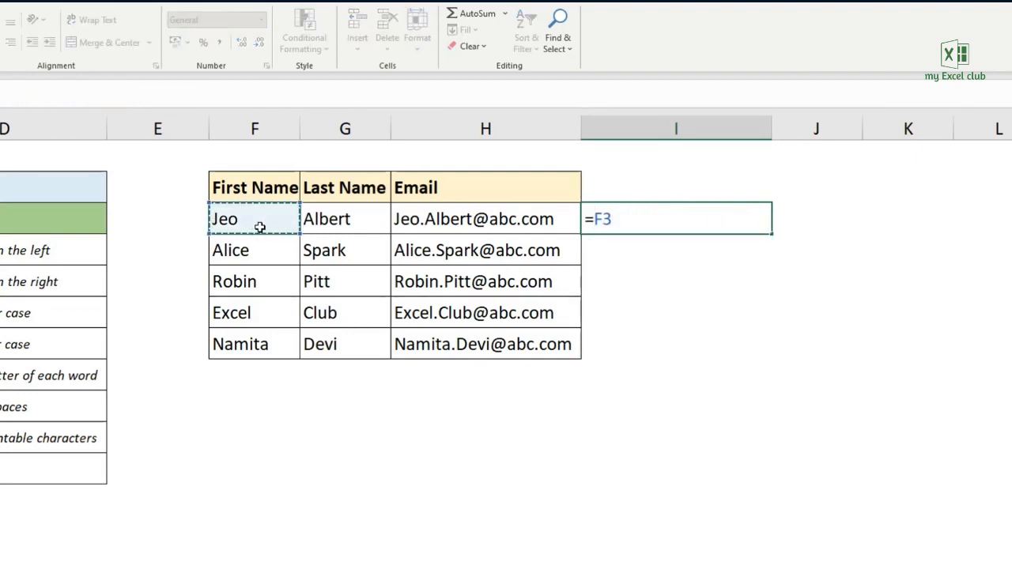
{"action": "type", "text": "&\"."}
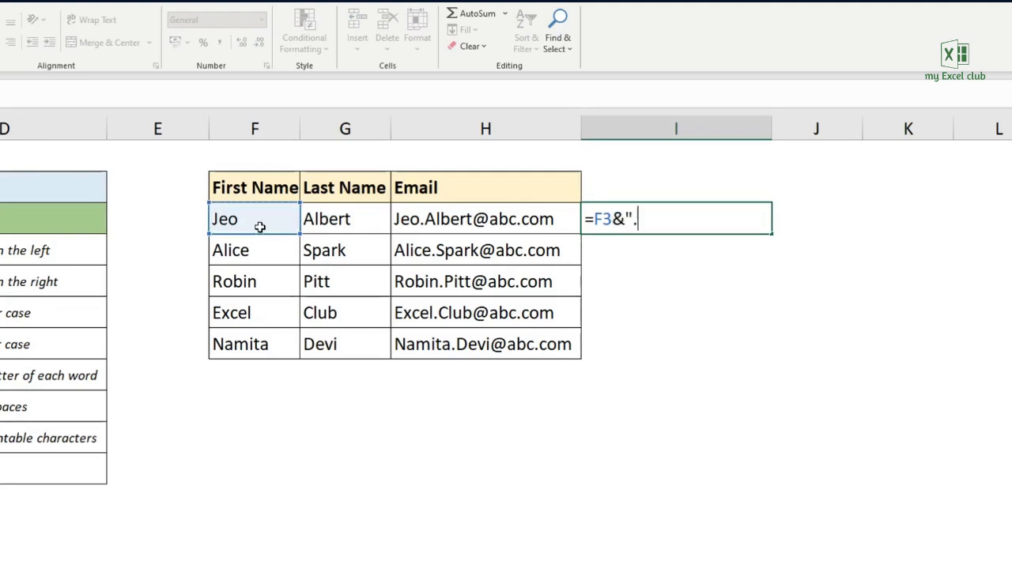
{"action": "type", "text": "\"&"}
{"action": "left_click", "coordinate": [329, 222]}
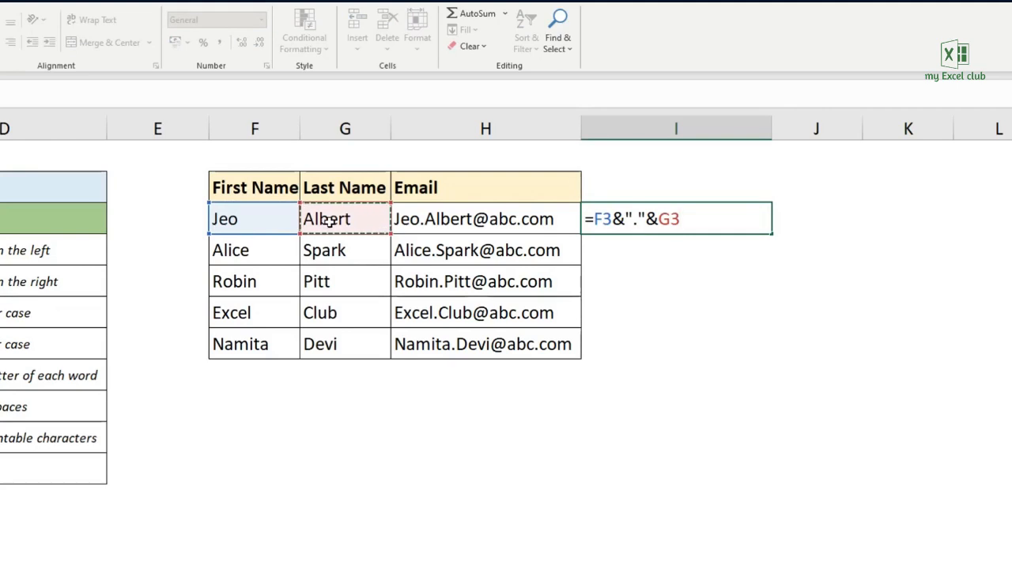
{"action": "type", "text": "&"}
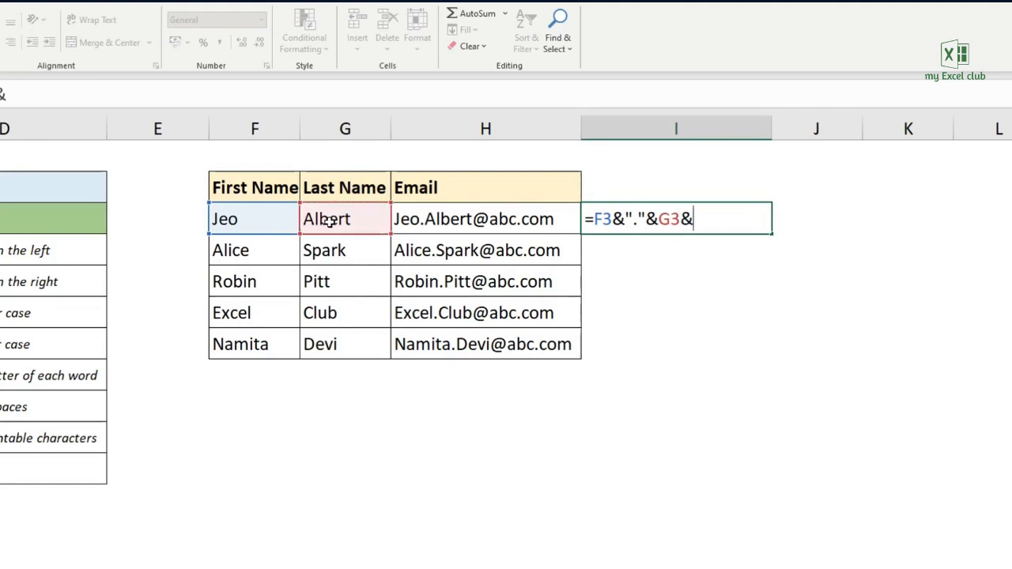
{"action": "type", "text": "\"@abc"}
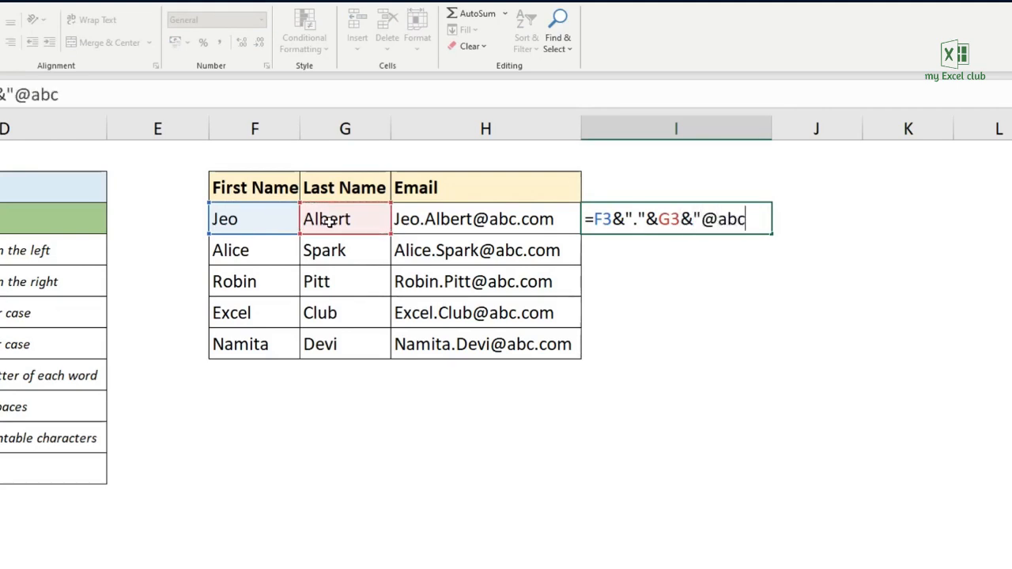
{"action": "type", "text": ".com\""}
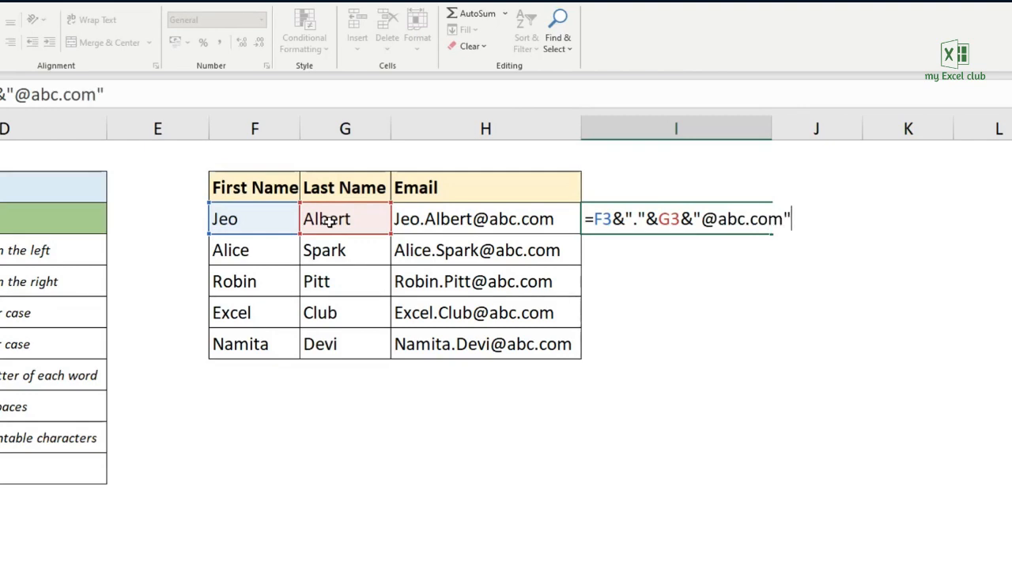
{"action": "key", "text": "Return"}
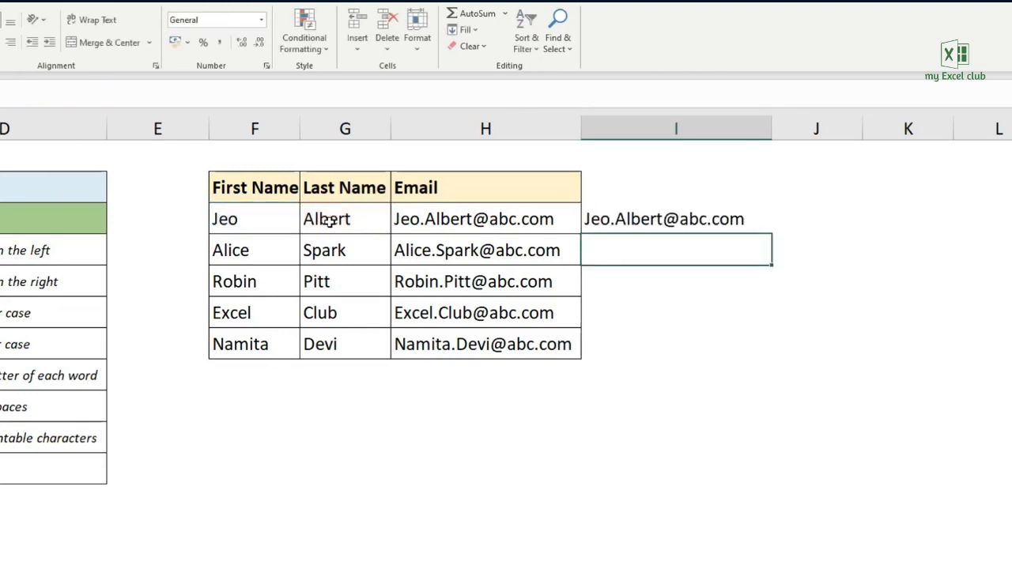
- Fill the ampersand email formula from I3 down through I7, and clear the filled cells
{"action": "left_click", "coordinate": [732, 222]}
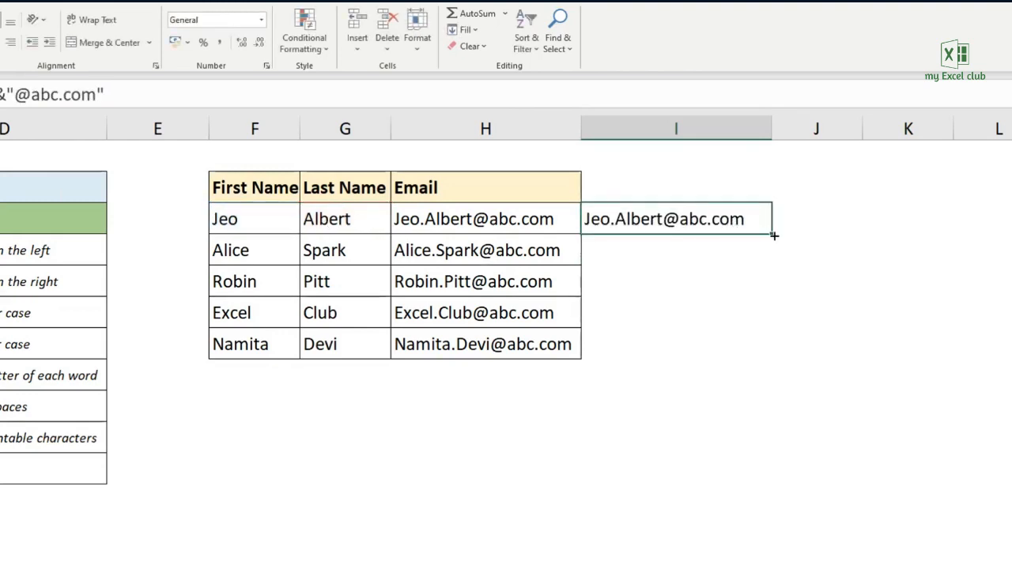
{"action": "left_click_drag", "start_coordinate": [772, 236], "coordinate": [772, 356]}
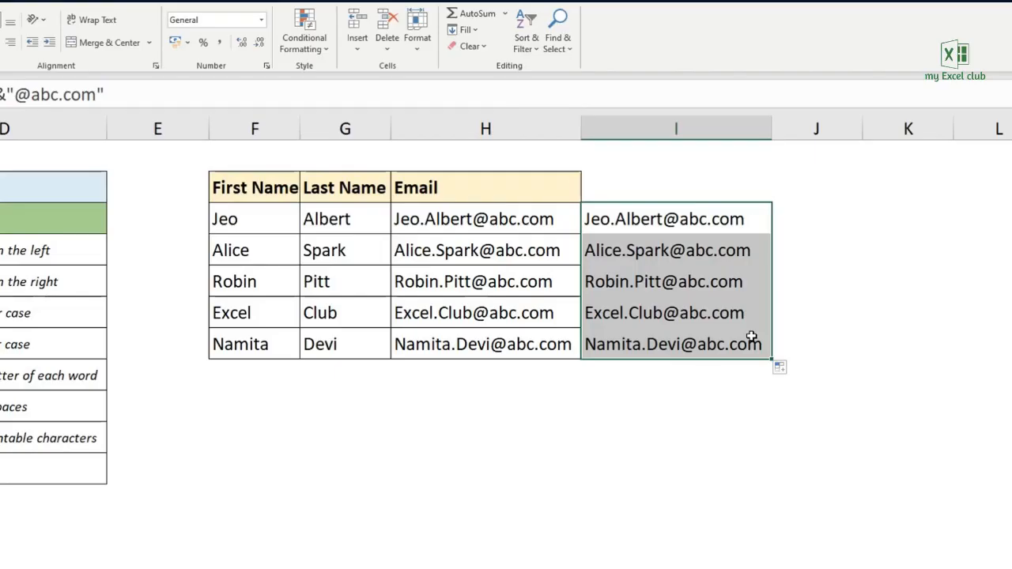
{"action": "key", "text": "Delete"}
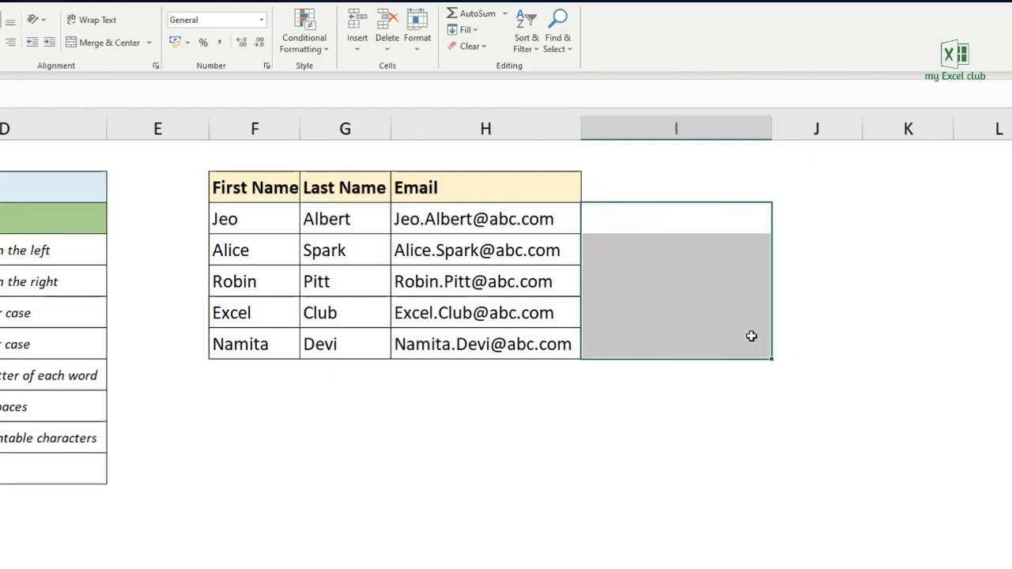
{"action": "left_click", "coordinate": [619, 218]}
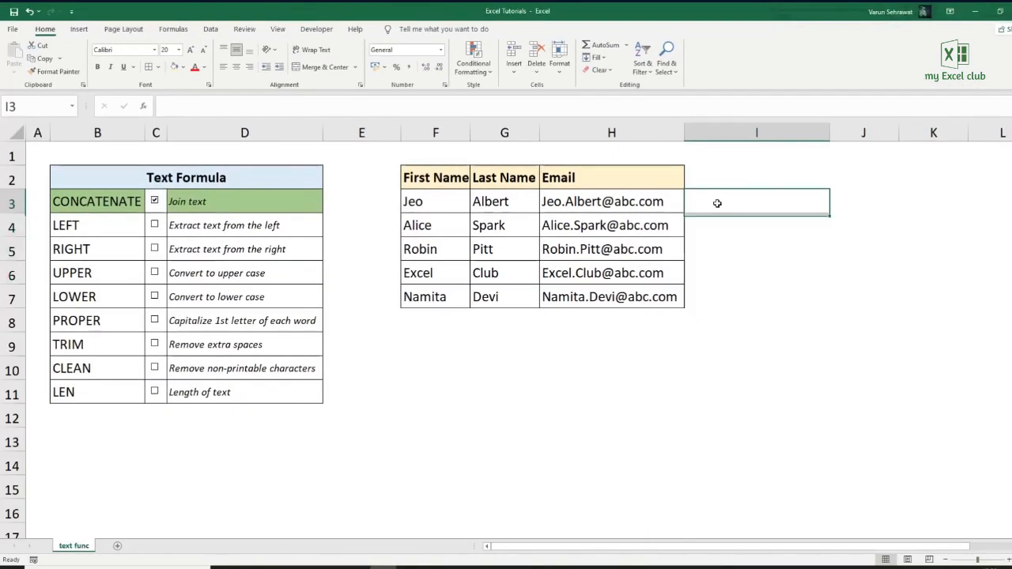
{"action": "left_click", "coordinate": [234, 175]}
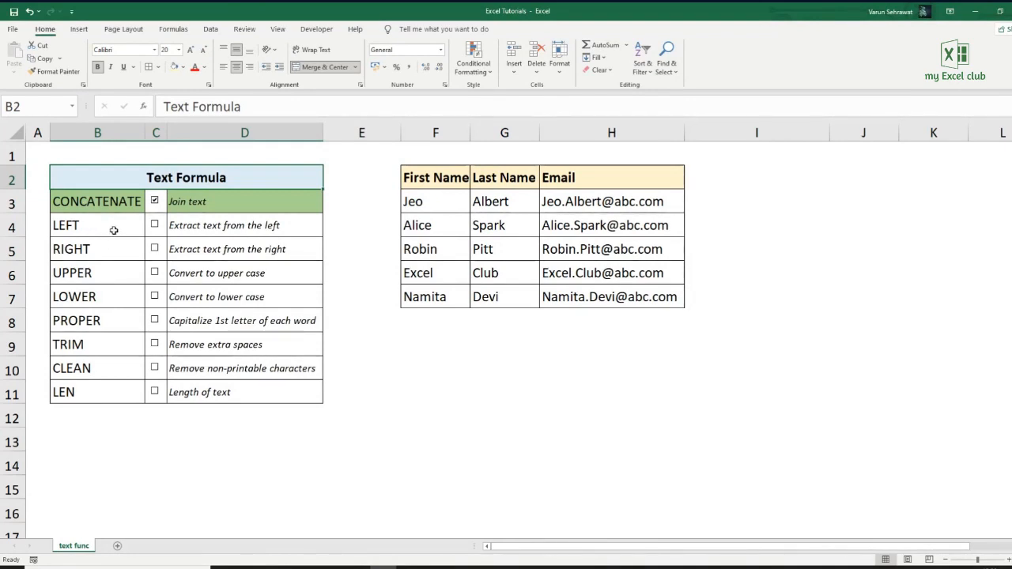
{"action": "left_click", "coordinate": [91, 250]}
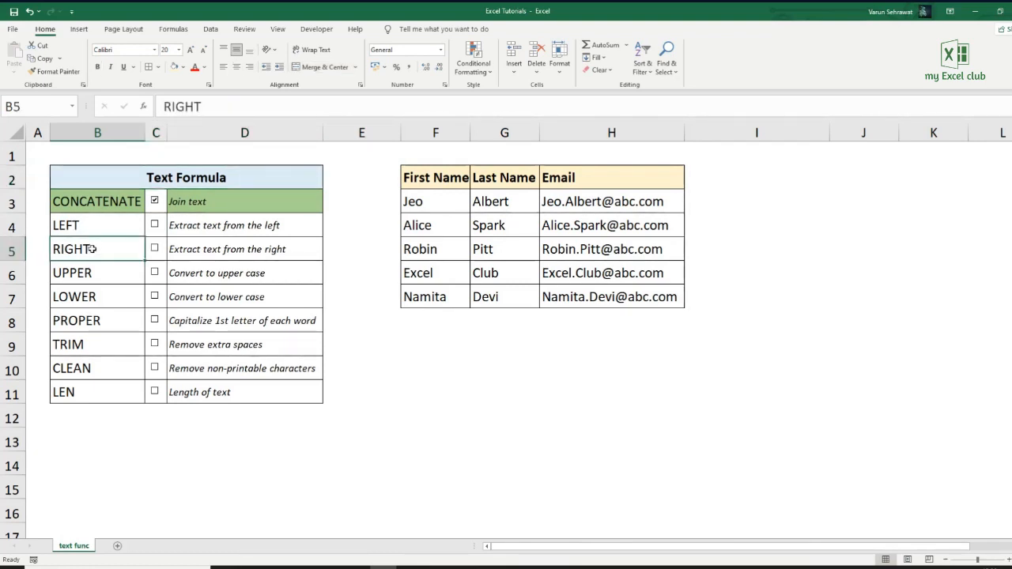
- Enter the sample text "Life is beautiful" in H10, below the names table
{"action": "left_click", "coordinate": [558, 369]}
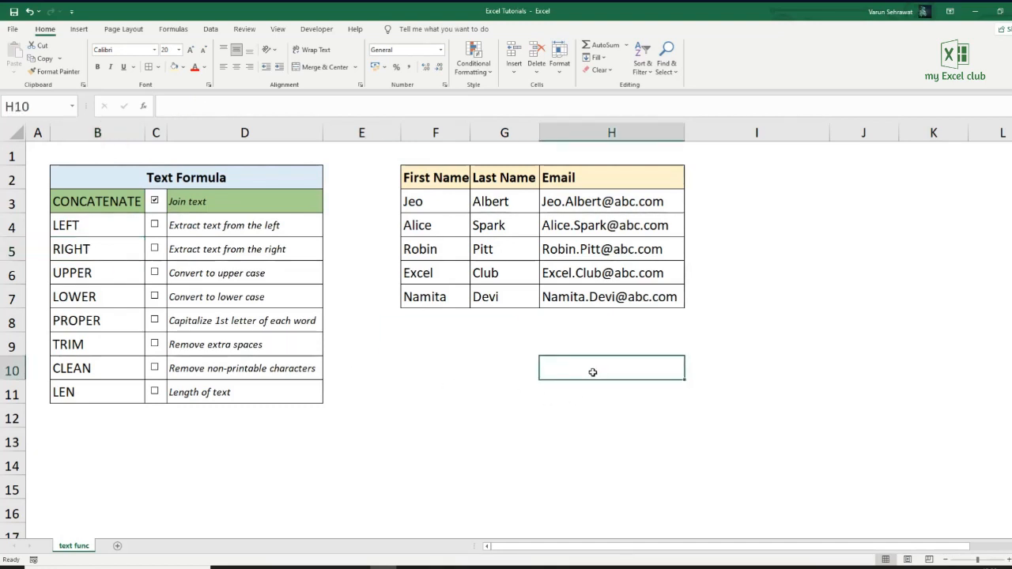
{"action": "type", "text": "Life"}
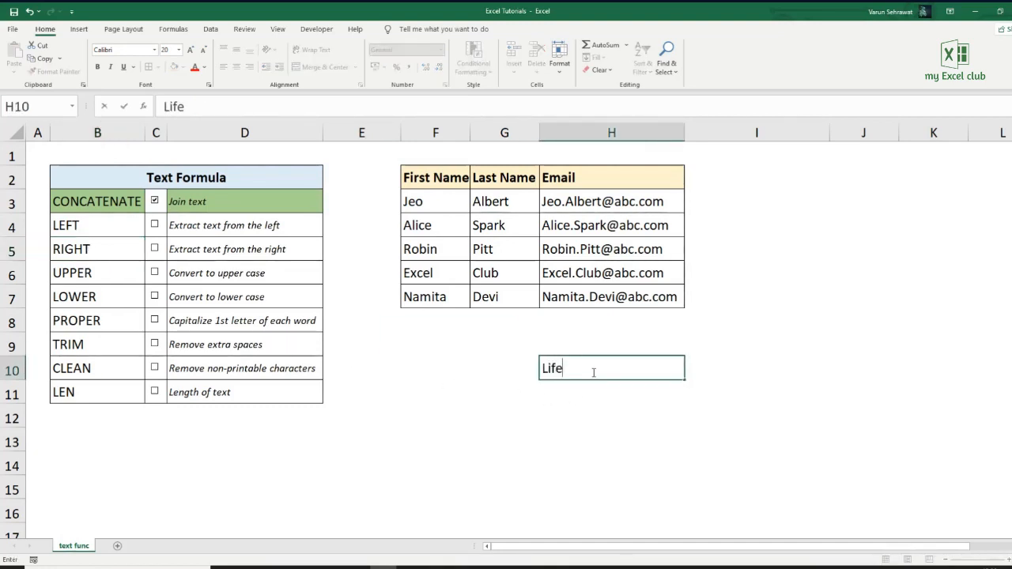
{"action": "type", "text": " is beautiful"}
{"action": "key", "text": "Return"}
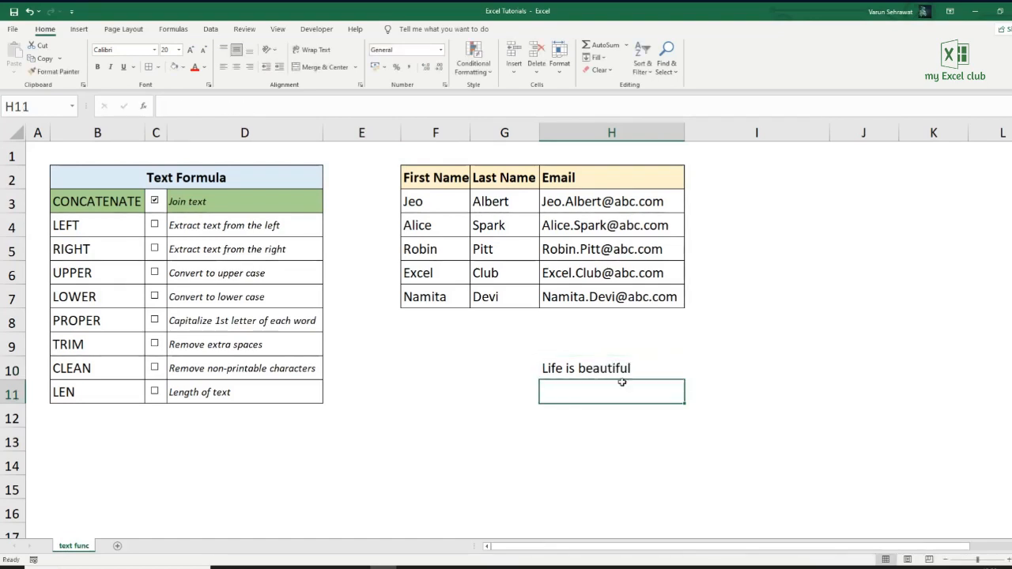
- Extract the first five characters of the sample text into I10 with =LEFT(H10,5)
{"action": "left_click", "coordinate": [736, 364]}
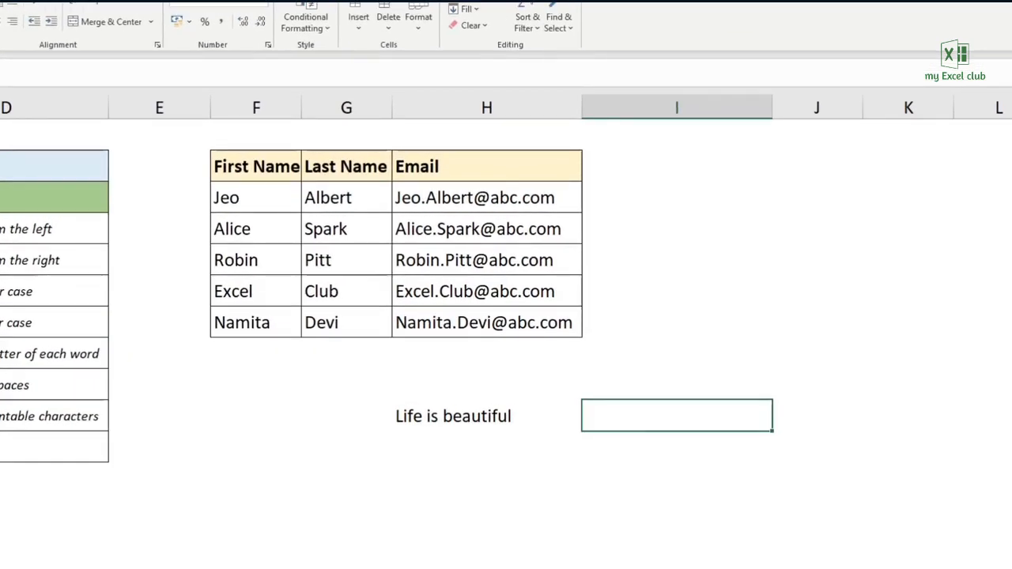
{"action": "type", "text": "=left("}
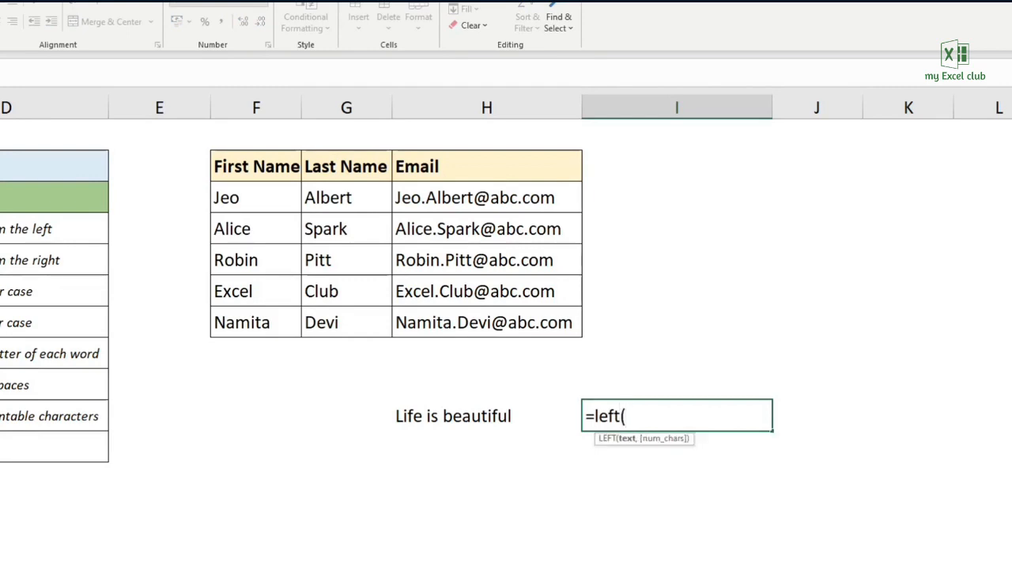
{"action": "left_click", "coordinate": [470, 415]}
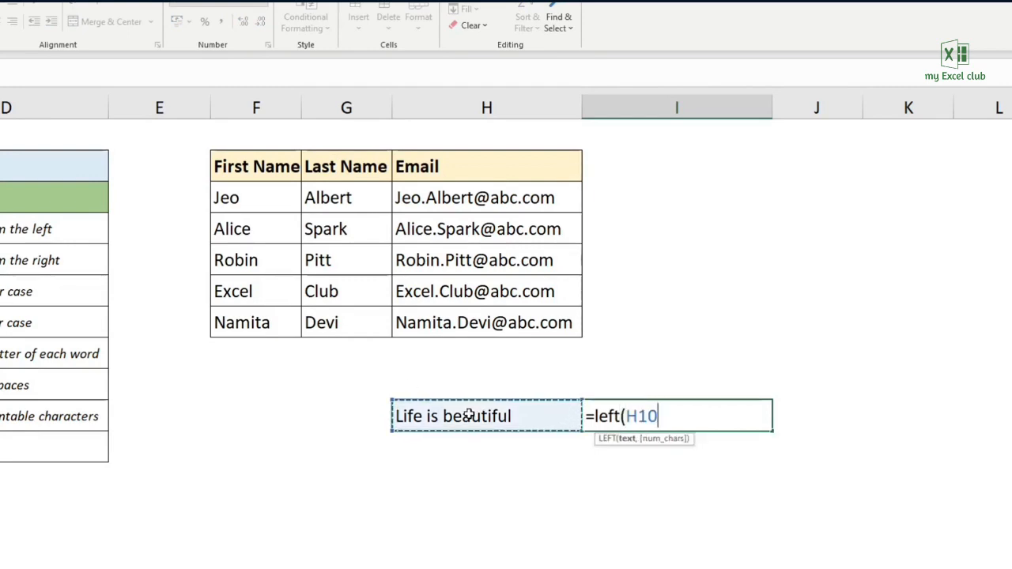
{"action": "type", "text": ",5"}
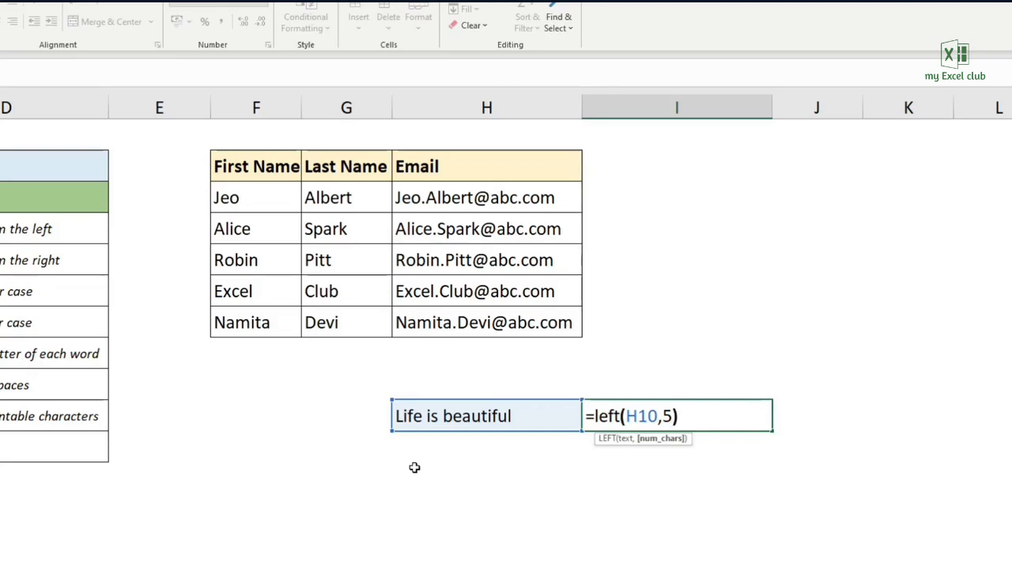
{"action": "key", "text": "Return"}
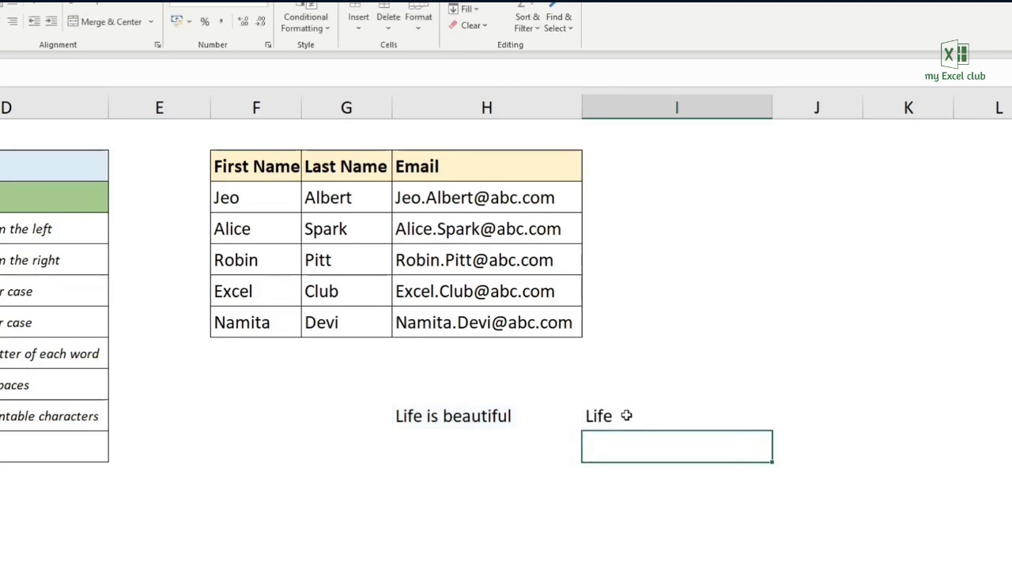
{"action": "double_click", "coordinate": [656, 408]}
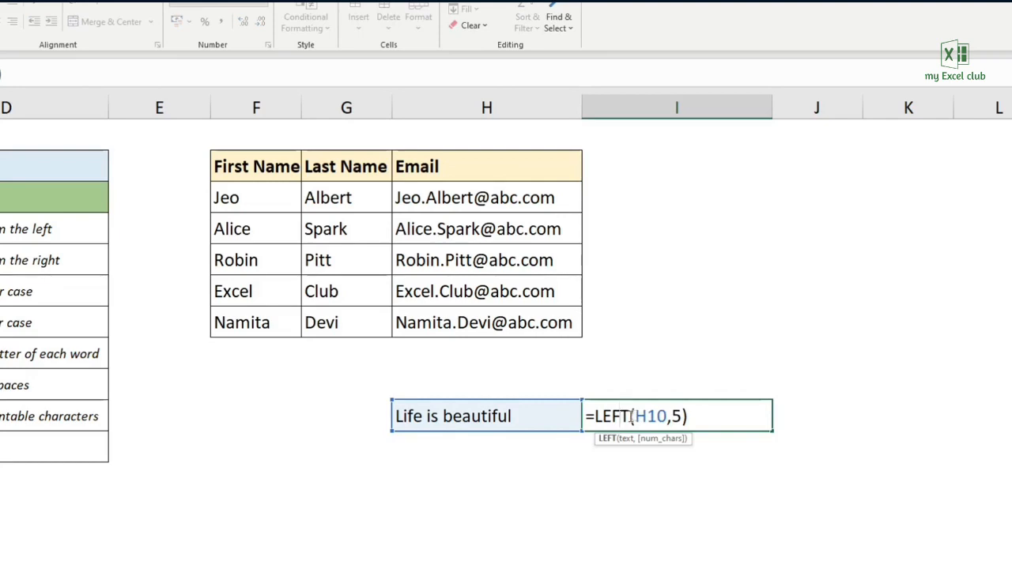
{"action": "key", "text": "Return"}
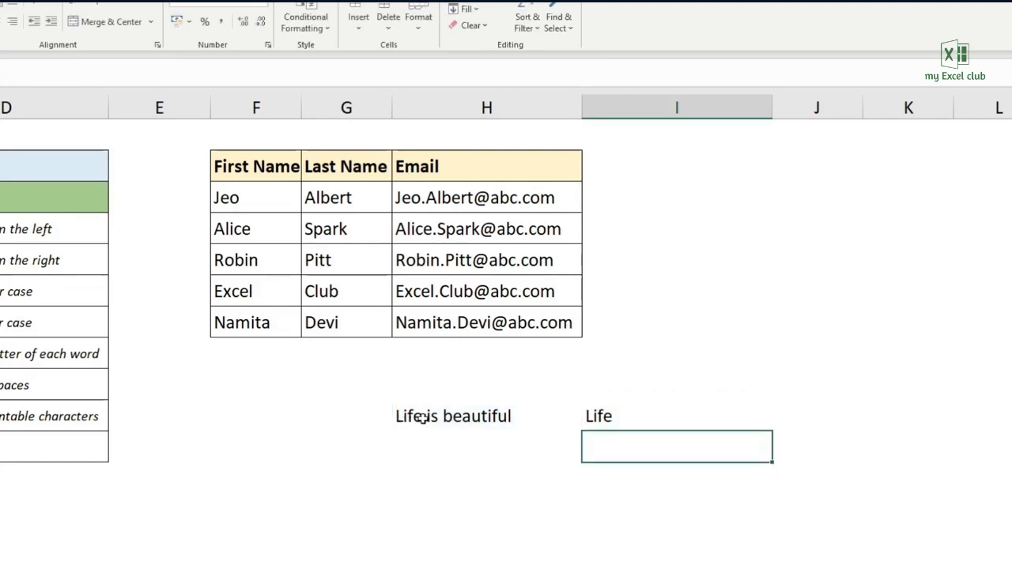
- Copy the LEFT result in I10 and paste it into J10 as values only
{"action": "left_click", "coordinate": [647, 416]}
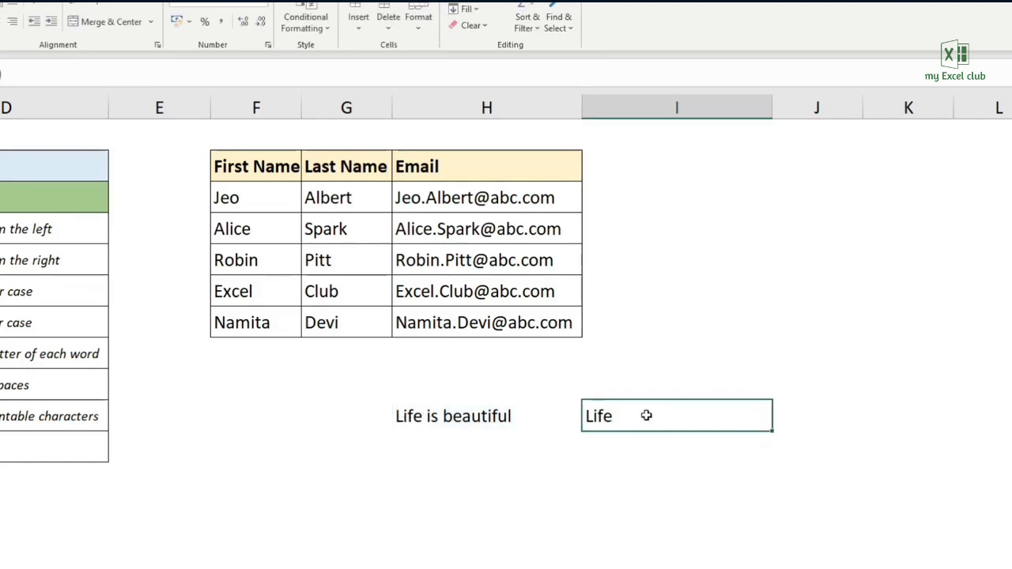
{"action": "key", "text": "ctrl+c"}
{"action": "right_click", "coordinate": [824, 417]}
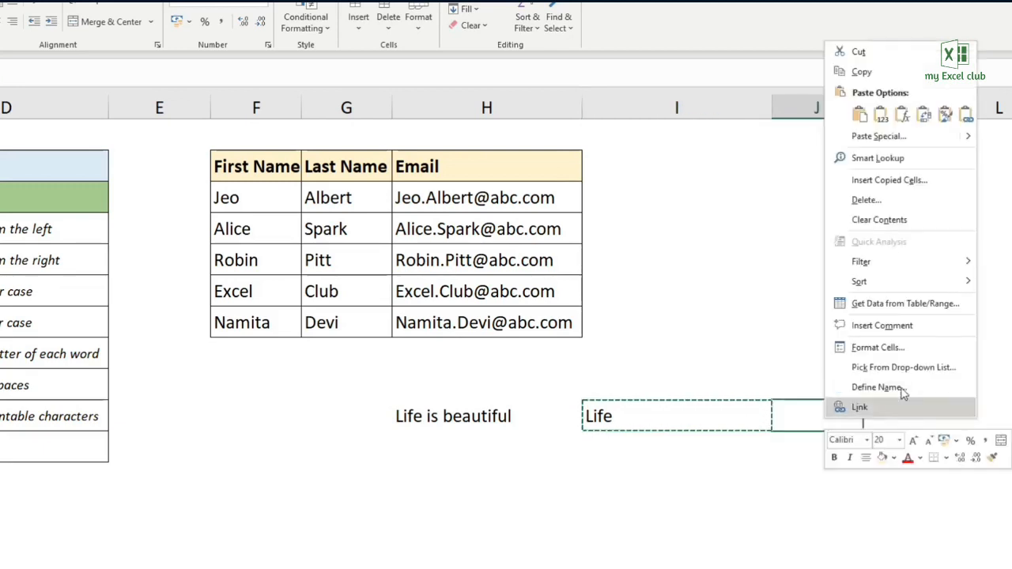
{"action": "left_click", "coordinate": [876, 137]}
{"action": "left_click", "coordinate": [757, 83]}
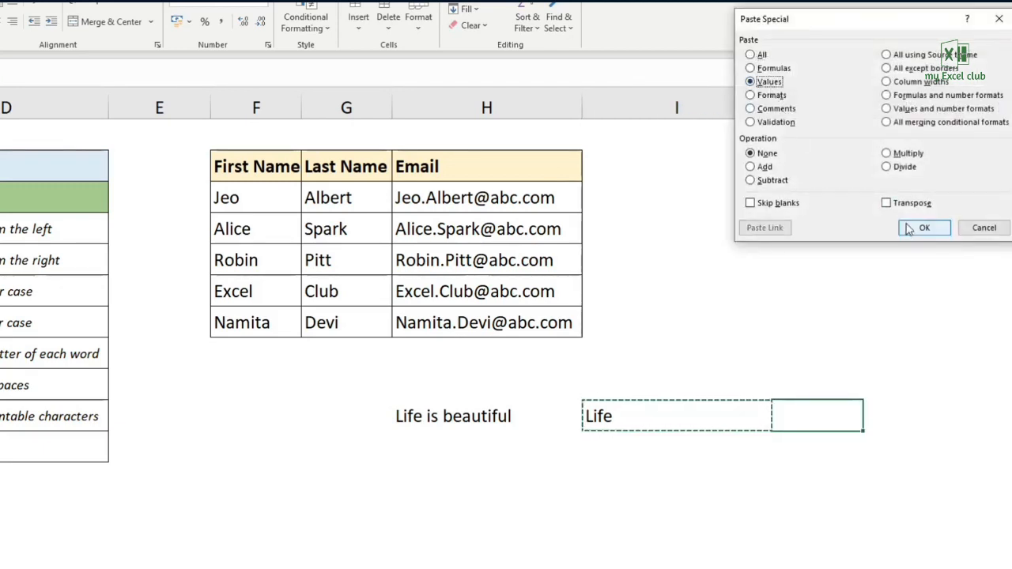
{"action": "left_click", "coordinate": [922, 224]}
- Select the characters of the pasted text inside J10 to examine its length, and cut them out
{"action": "double_click", "coordinate": [832, 419]}
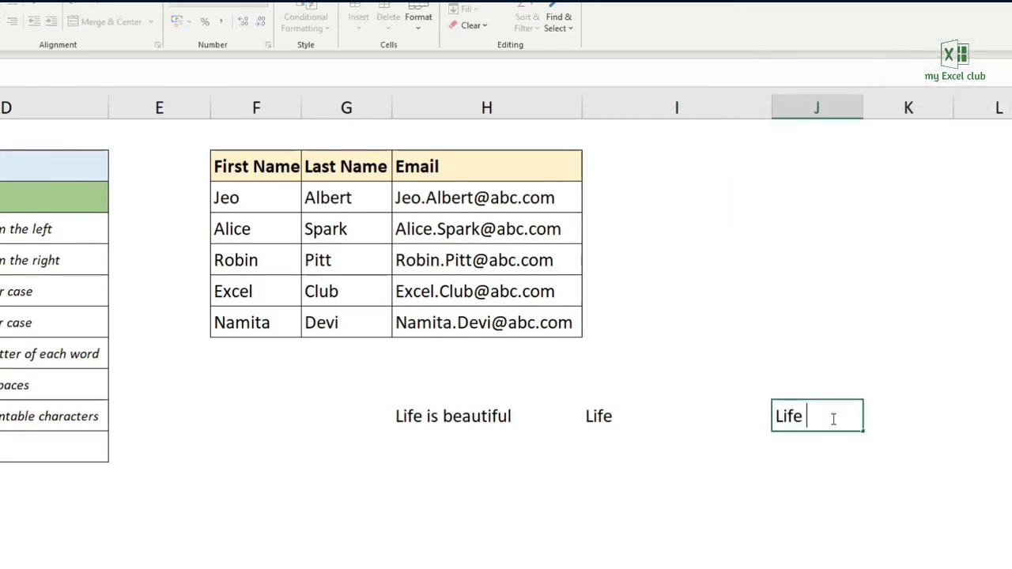
{"action": "key", "text": "shift+Left"}
{"action": "key", "text": "shift+Left"}
{"action": "key", "text": "shift+Left"}
{"action": "key", "text": "shift+Left"}
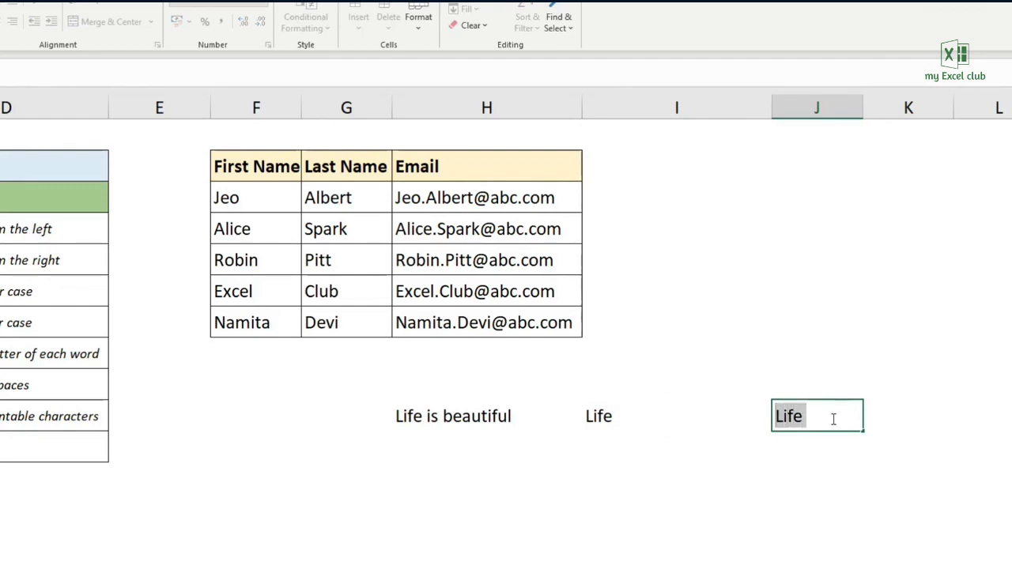
{"action": "key", "text": "ctrl+x"}
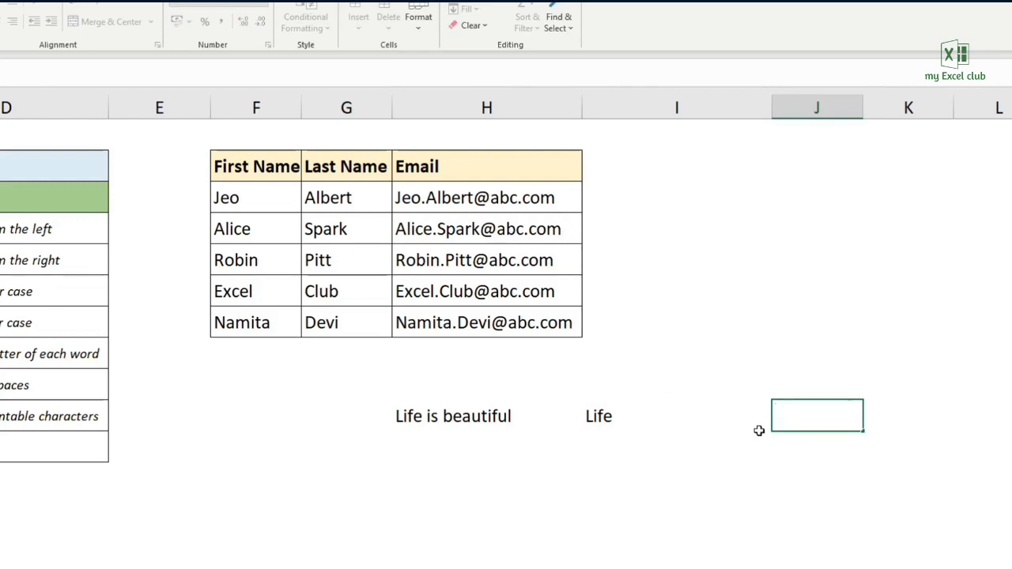
- Extract the last five characters of the sample text into I11 with =RIGHT(H10,5)
{"action": "left_click", "coordinate": [606, 441]}
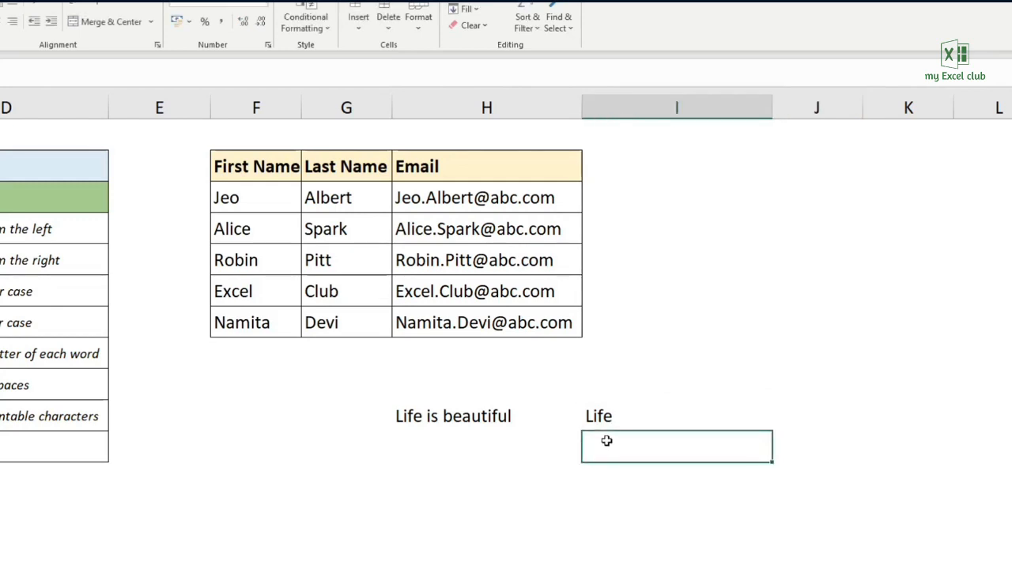
{"action": "type", "text": "="}
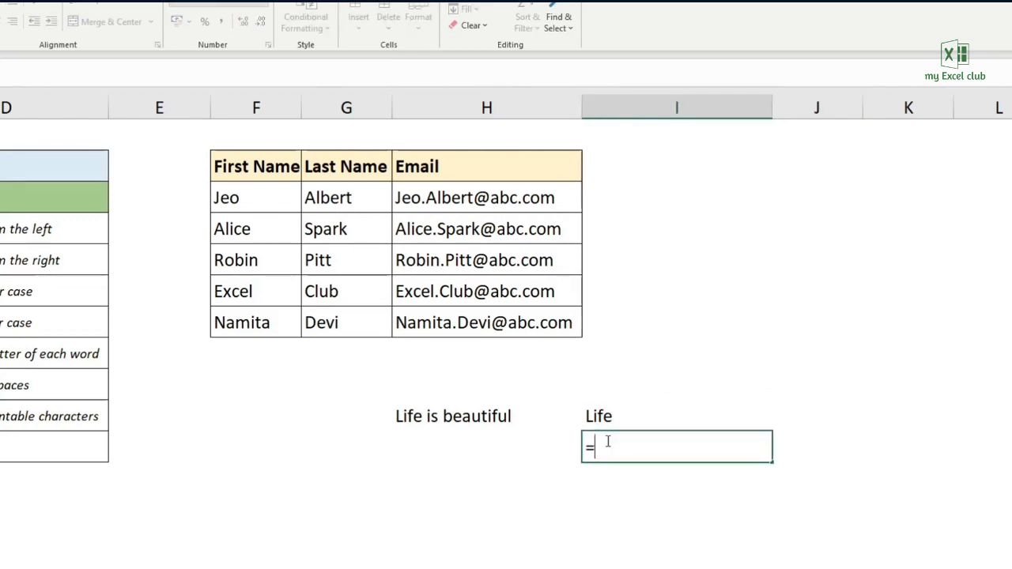
{"action": "type", "text": "right("}
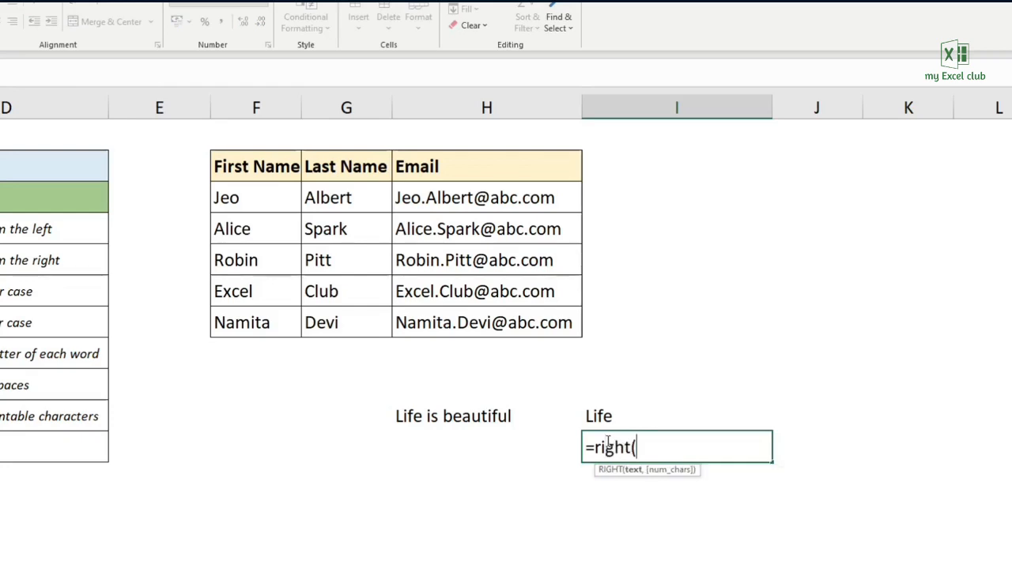
{"action": "left_click", "coordinate": [501, 418]}
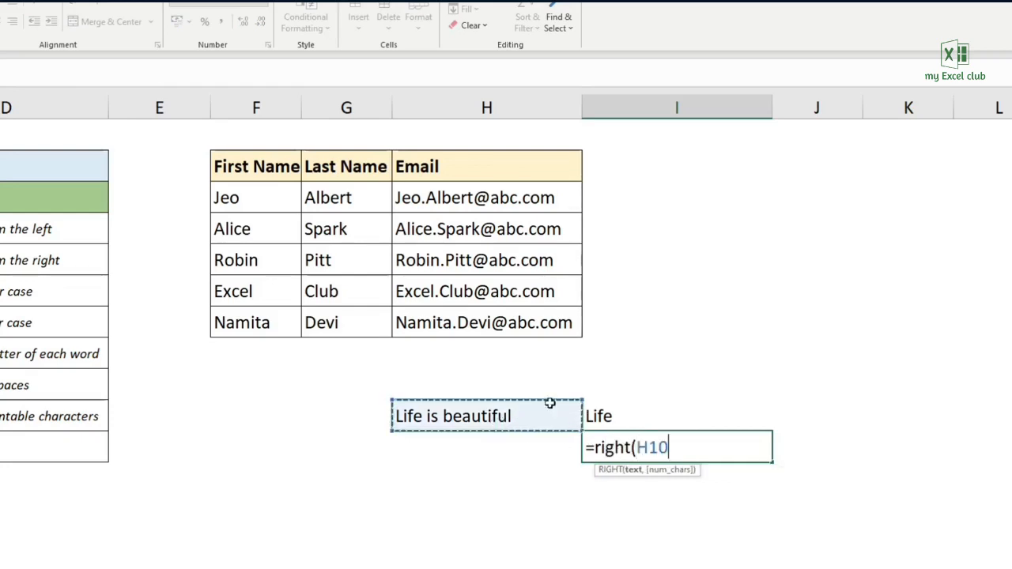
{"action": "type", "text": ",5"}
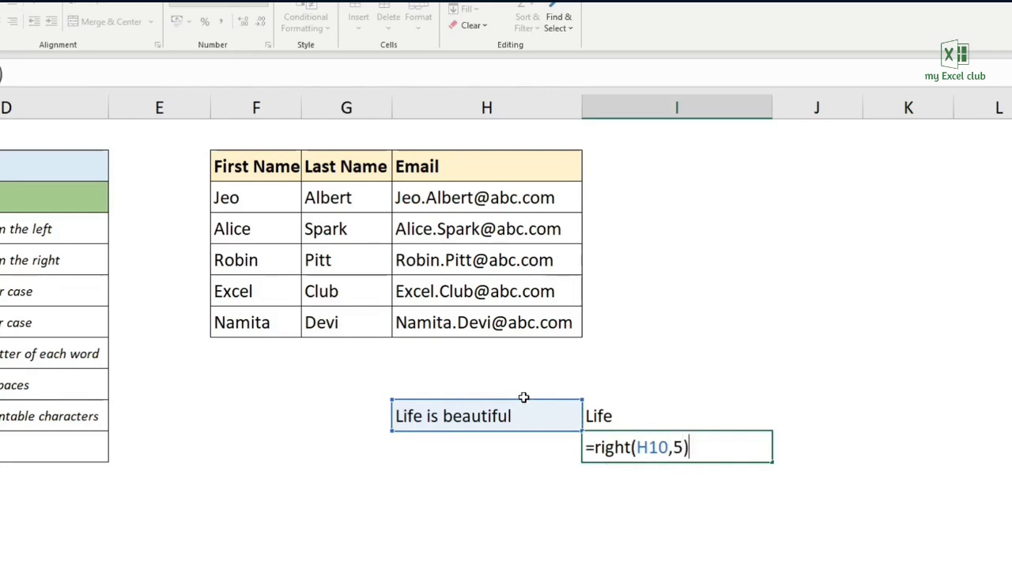
{"action": "key", "text": "Return"}
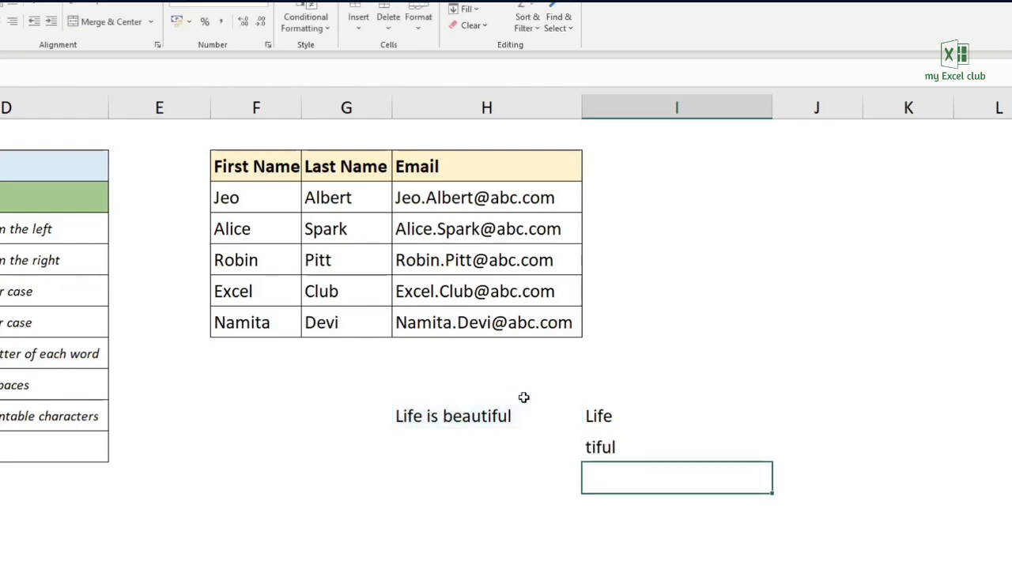
- Compare the RIGHT result in I11 with the text in H10, and check off LEFT and RIGHT in the Text Formula list
{"action": "left_click", "coordinate": [613, 437]}
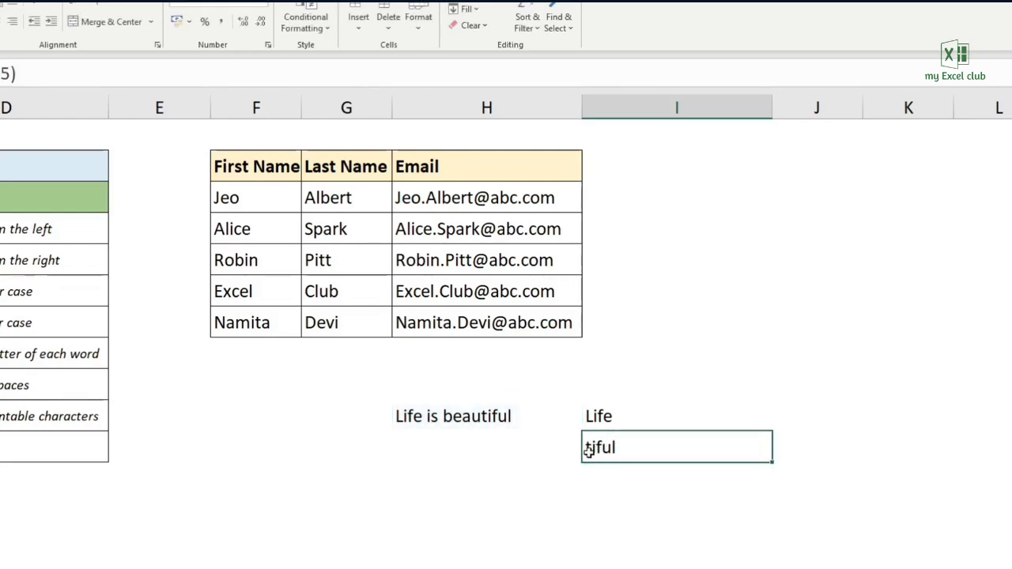
{"action": "left_click", "coordinate": [490, 413]}
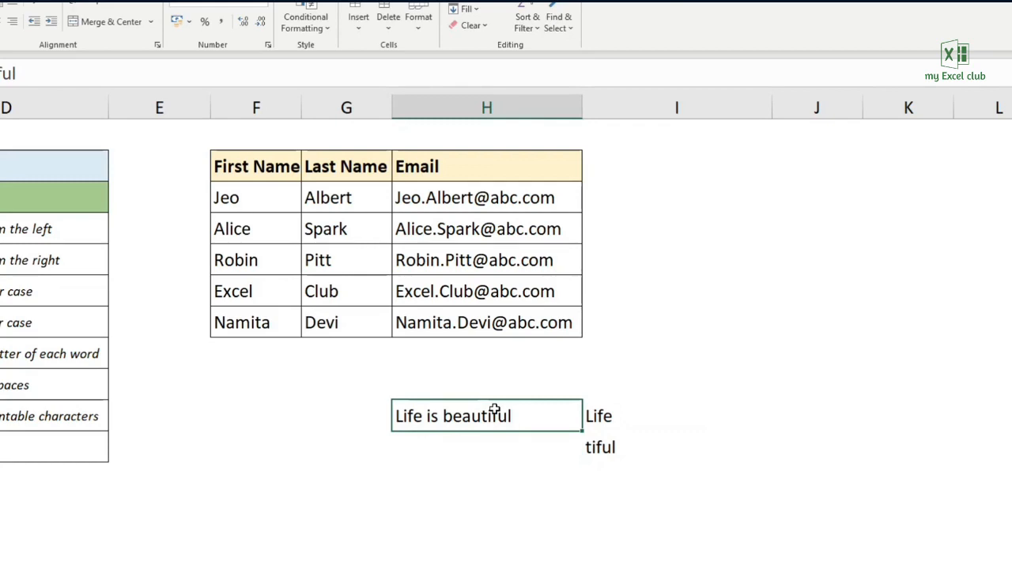
{"action": "left_click", "coordinate": [610, 444]}
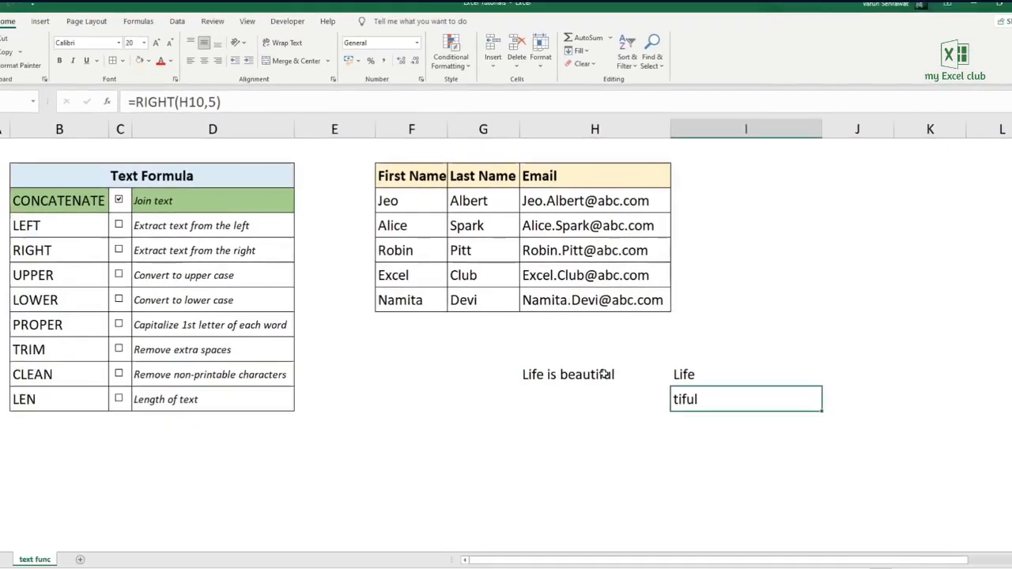
{"action": "left_click", "coordinate": [155, 225]}
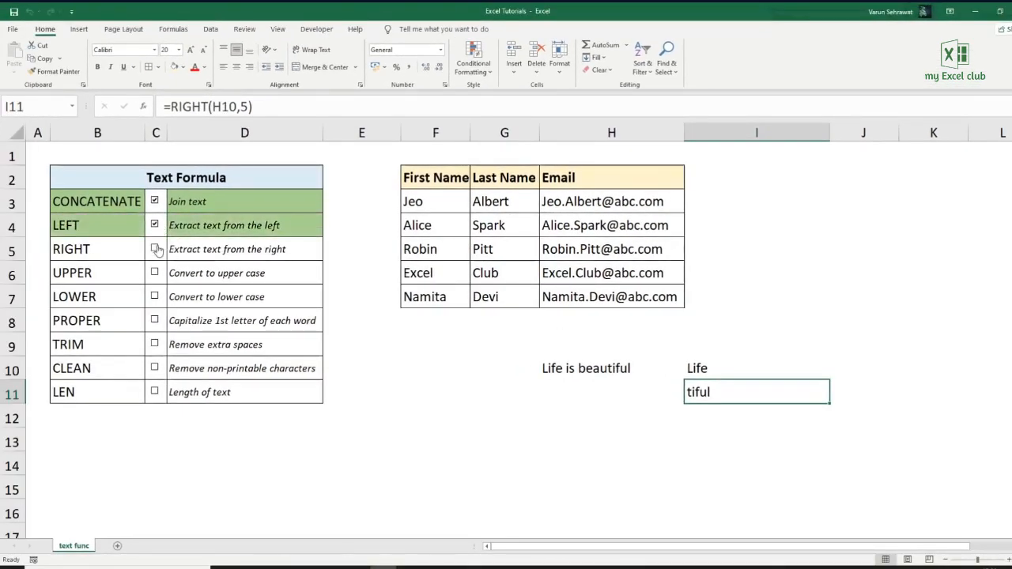
{"action": "left_click", "coordinate": [155, 249]}
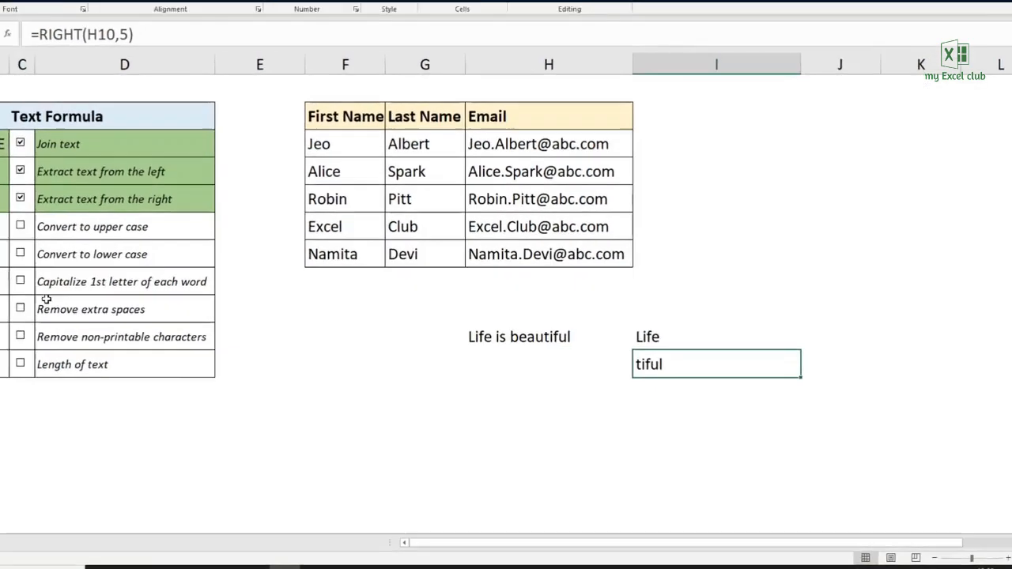
- Clear the extraction results in I10:I11, and convert the sample text to upper case in I10 with =UPPER(H10)
{"action": "left_click_drag", "start_coordinate": [657, 339], "coordinate": [658, 356]}
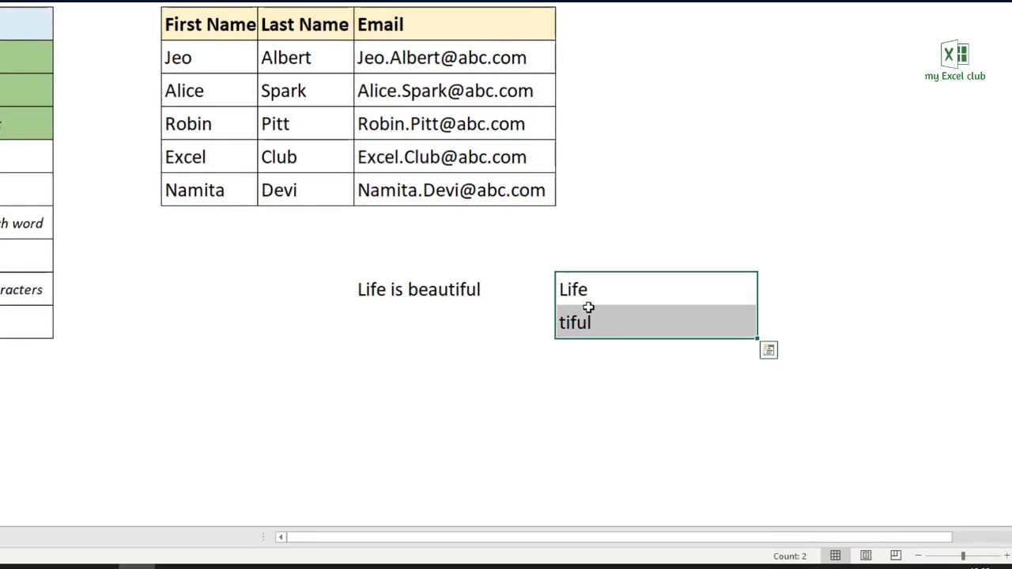
{"action": "key", "text": "Delete"}
{"action": "left_click", "coordinate": [573, 289]}
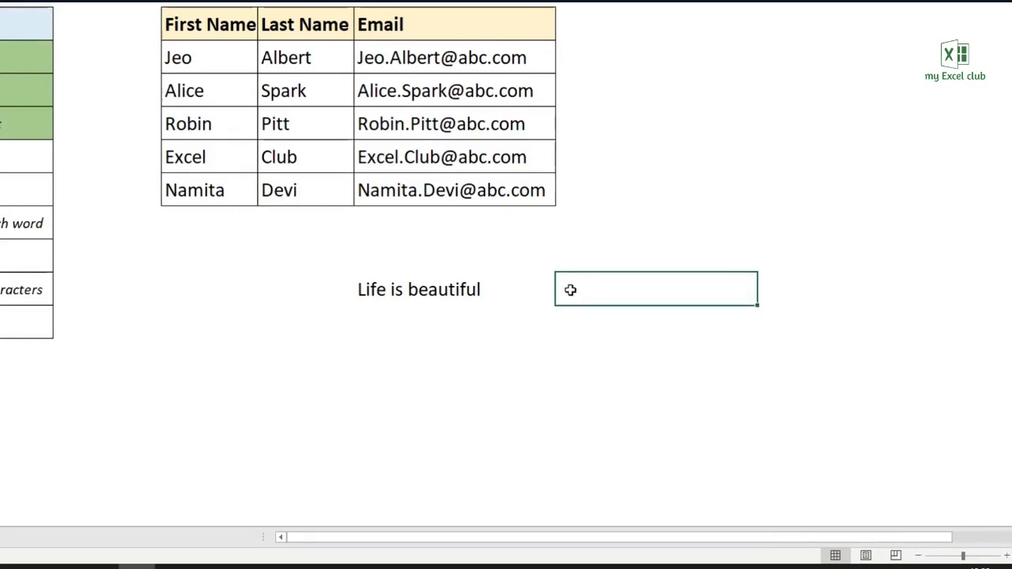
{"action": "type", "text": "=u"}
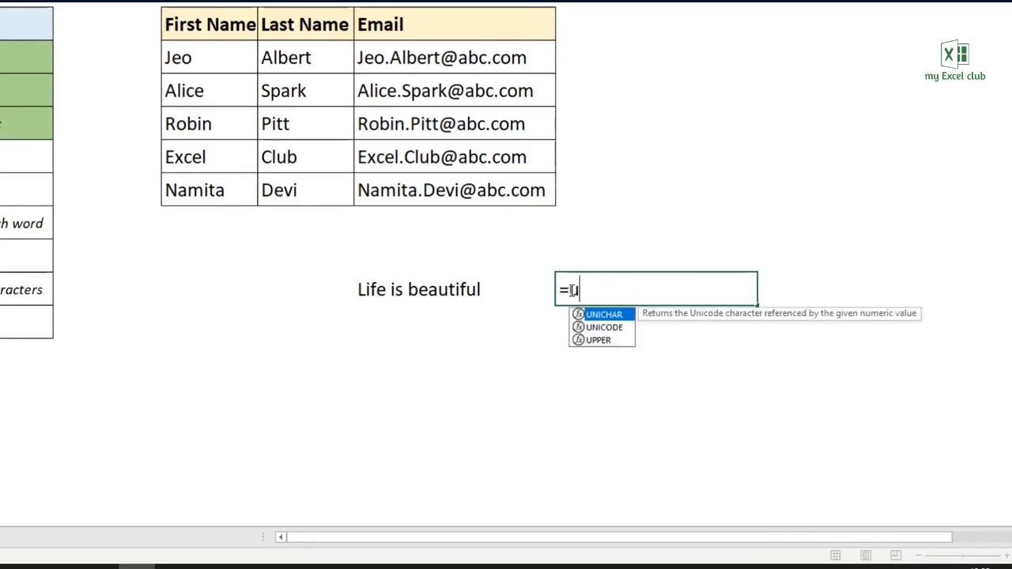
{"action": "type", "text": "pper("}
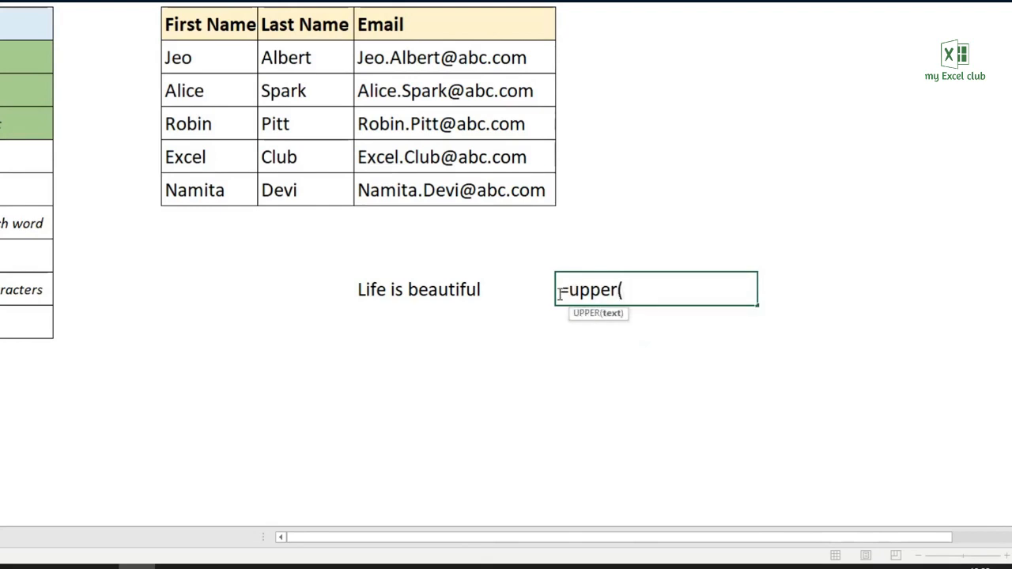
{"action": "left_click", "coordinate": [477, 290]}
{"action": "type", "text": ")"}
{"action": "key", "text": "Return"}
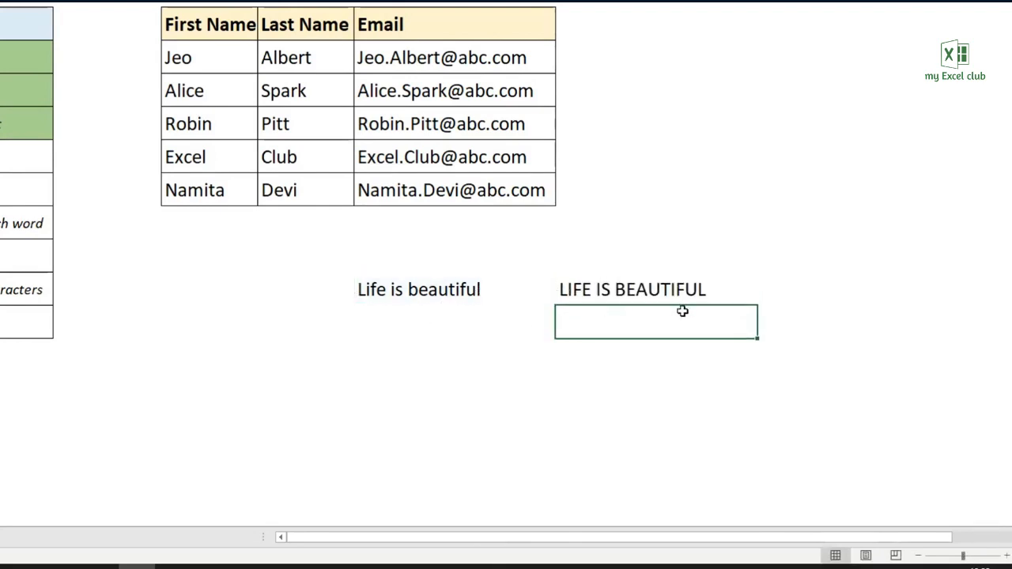
- Convert the sample text to lower case in I11 with =LOWER(H10)
{"action": "type", "text": "=lower"}
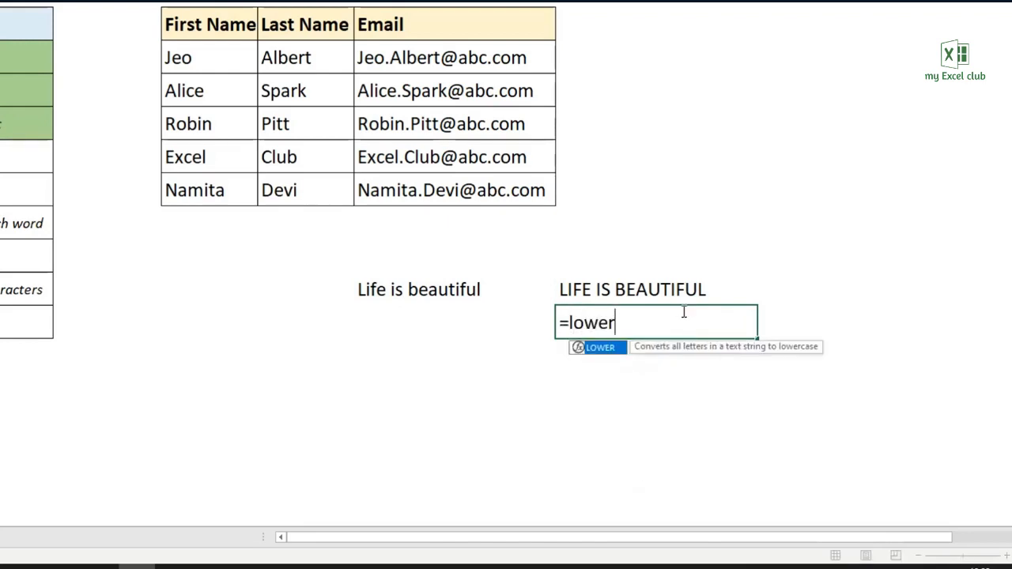
{"action": "type", "text": "("}
{"action": "left_click", "coordinate": [445, 286]}
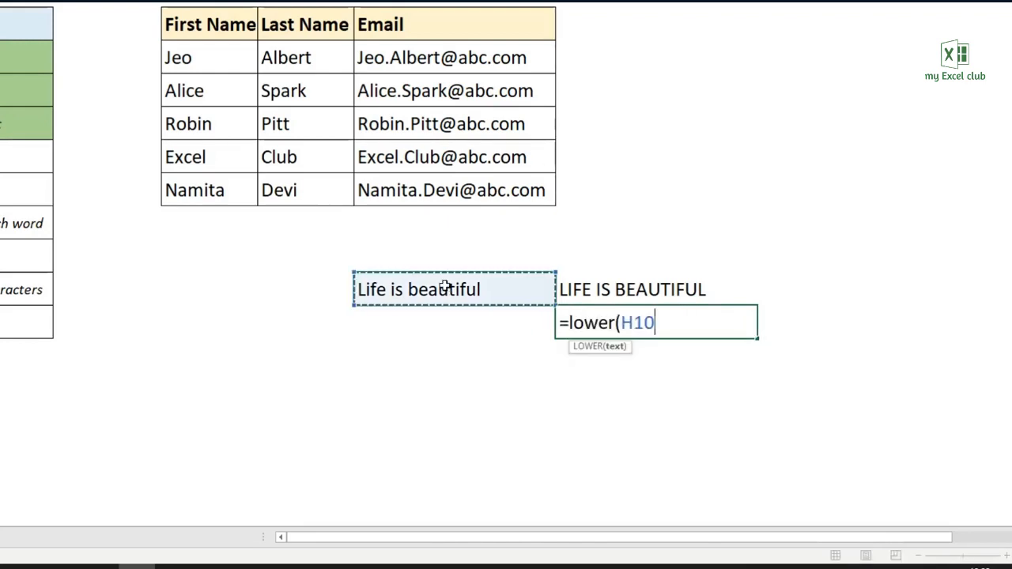
{"action": "key", "text": "Return"}
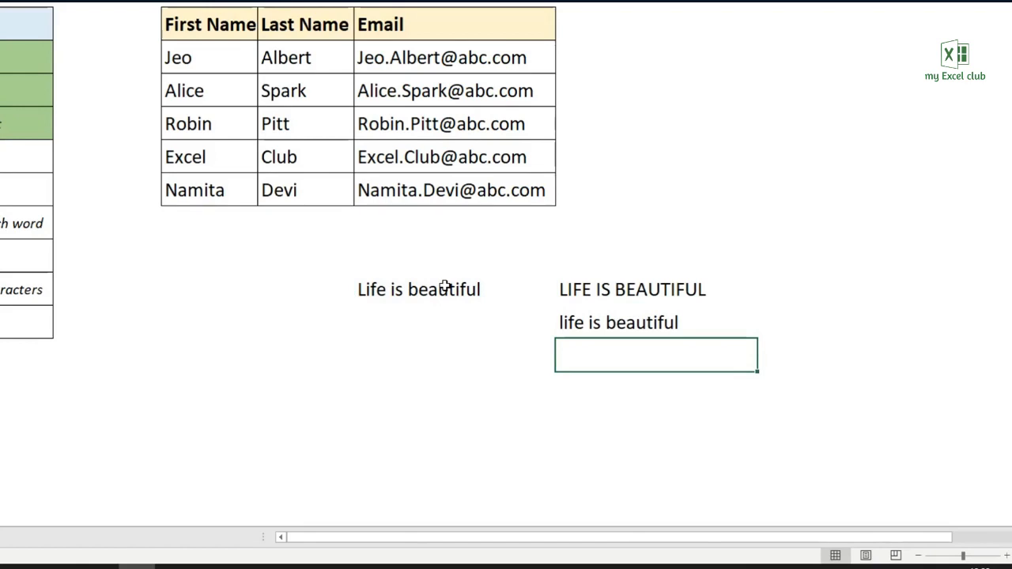
- Capitalize the first letter of each word of the sample text in I12 with =PROPER(H10)
{"action": "type", "text": "=p"}
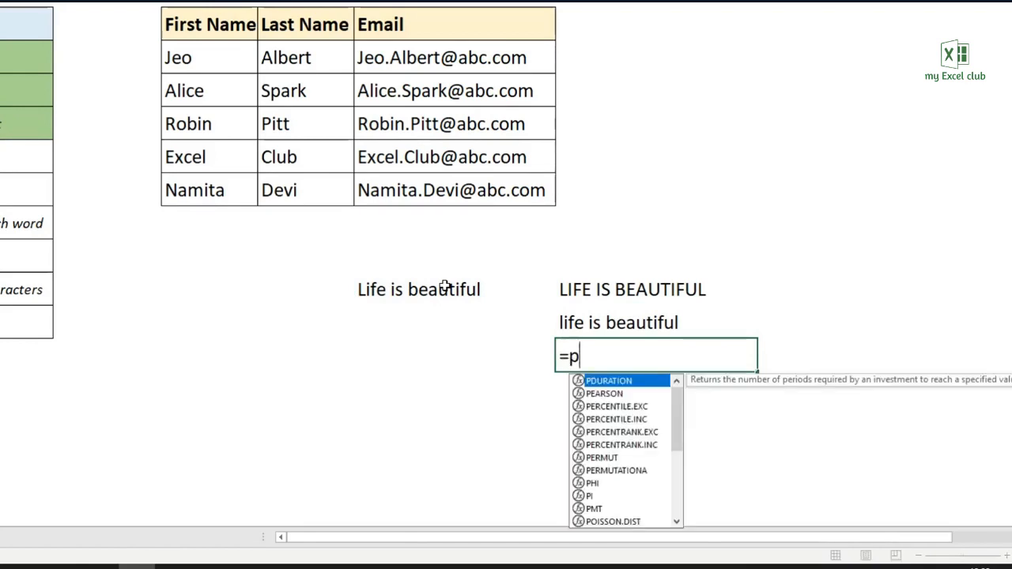
{"action": "type", "text": "roper("}
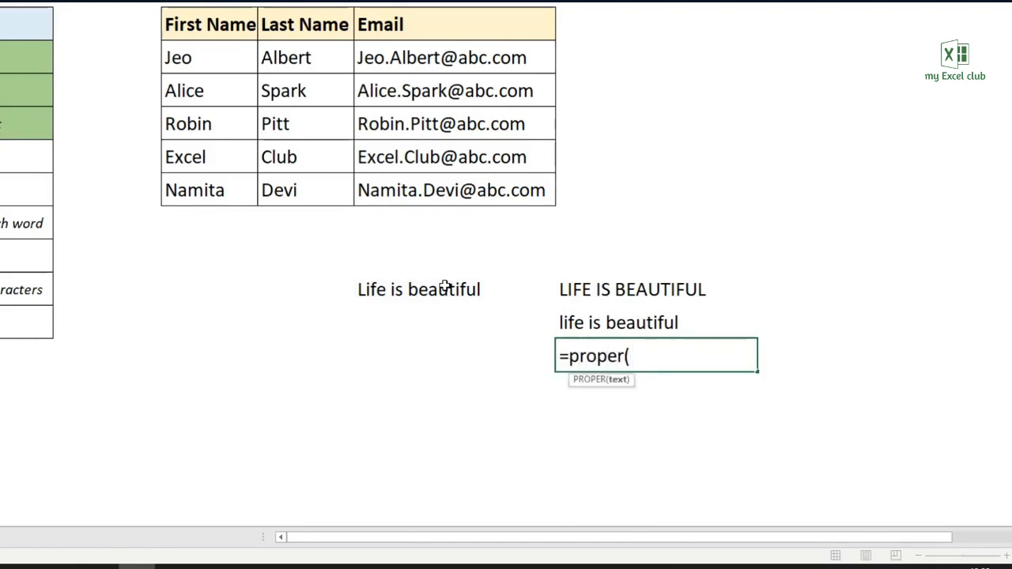
{"action": "left_click", "coordinate": [446, 286]}
{"action": "type", "text": ")"}
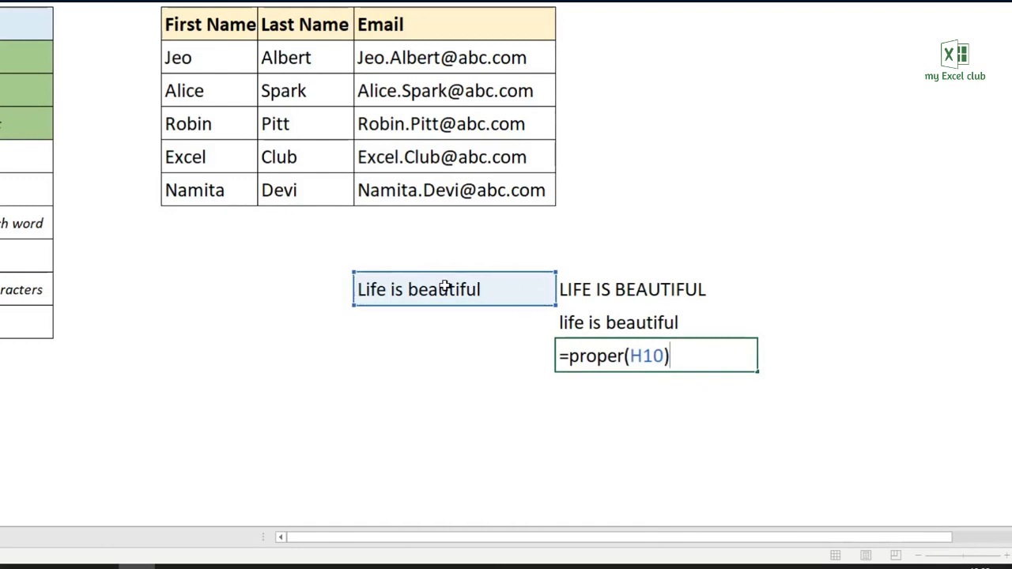
{"action": "key", "text": "Return"}
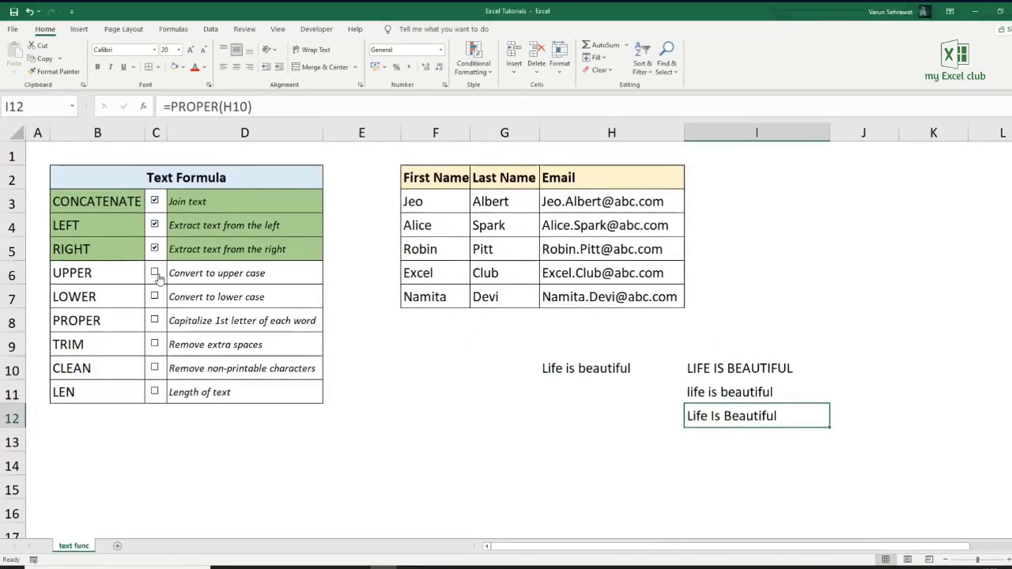
- Check off UPPER, LOWER and PROPER in the Text Formula list, and clear the sample text from H10
{"action": "left_click", "coordinate": [154, 273]}
{"action": "left_click", "coordinate": [154, 297]}
{"action": "left_click", "coordinate": [155, 321]}
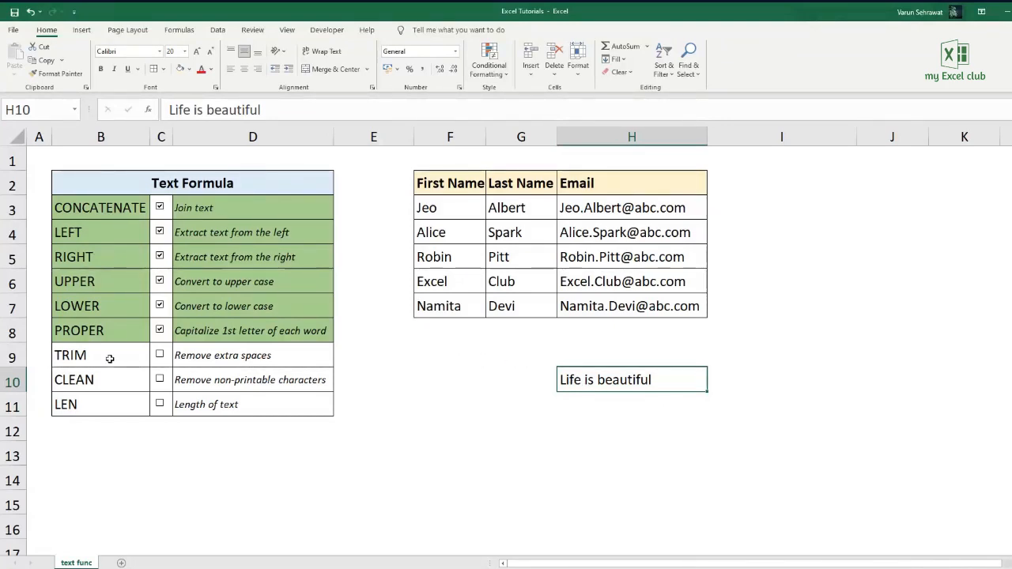
{"action": "key", "text": "Delete"}
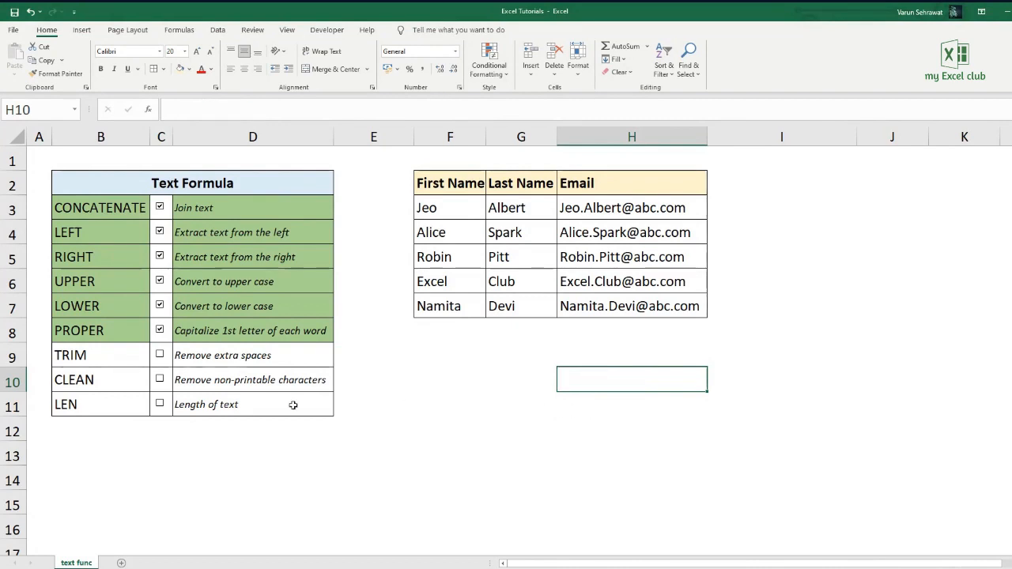
- Examine the TRIM entry in the Text Formula list and the formula behind the first Email cell, H3
{"action": "left_click_drag", "start_coordinate": [127, 358], "coordinate": [218, 358]}
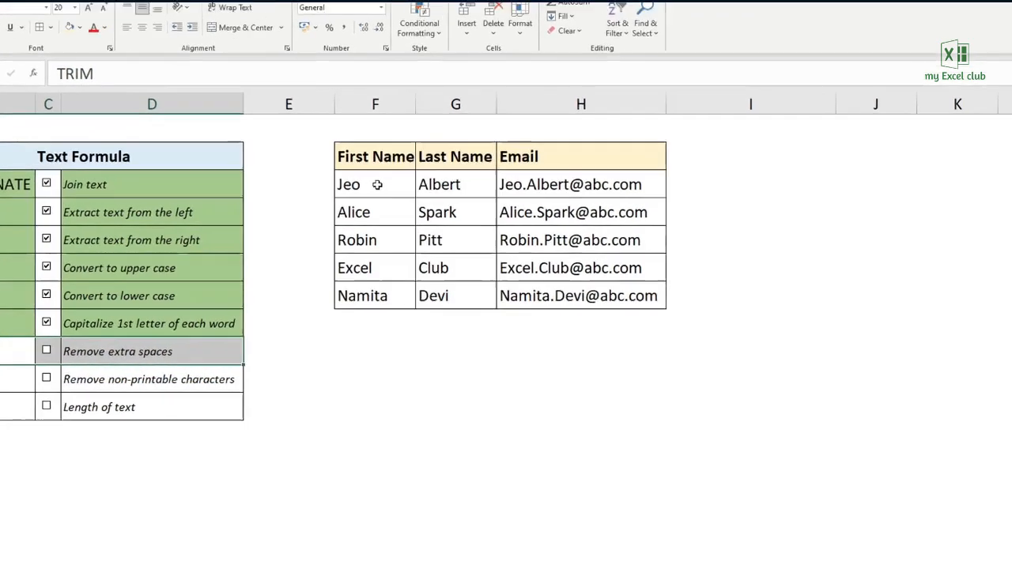
{"action": "left_click", "coordinate": [378, 184]}
{"action": "double_click", "coordinate": [378, 185]}
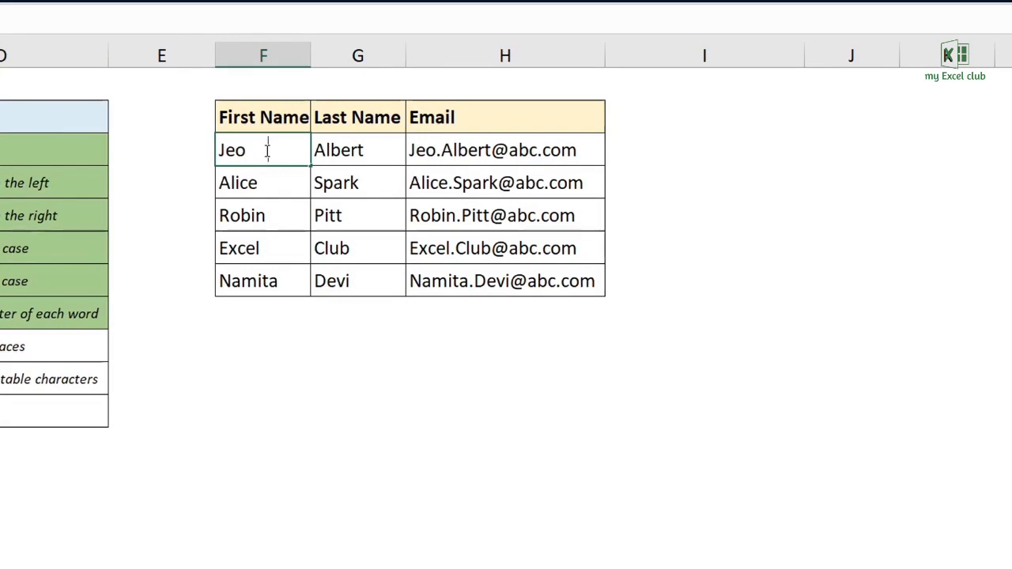
{"action": "double_click", "coordinate": [594, 150]}
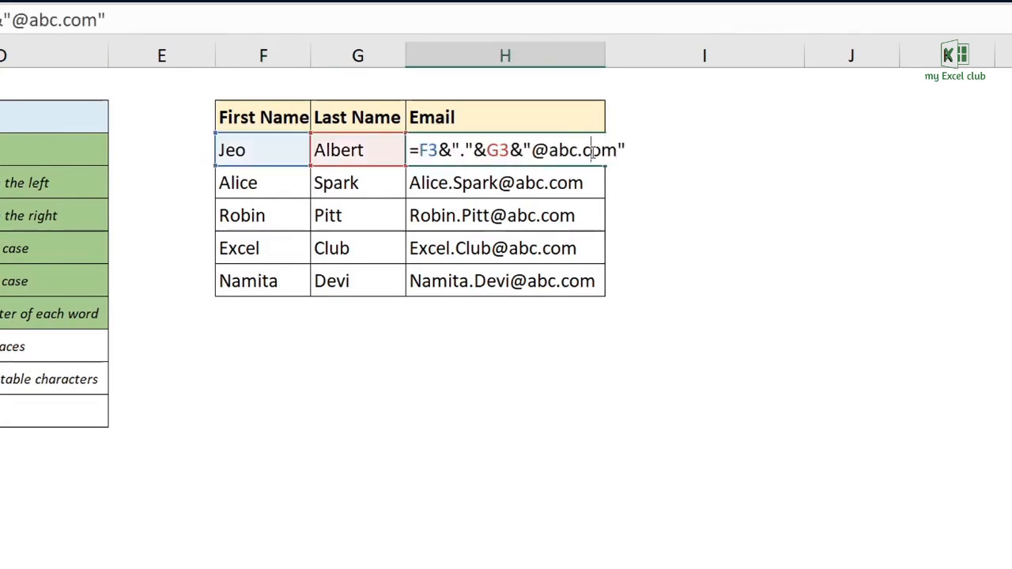
{"action": "key", "text": "Escape"}
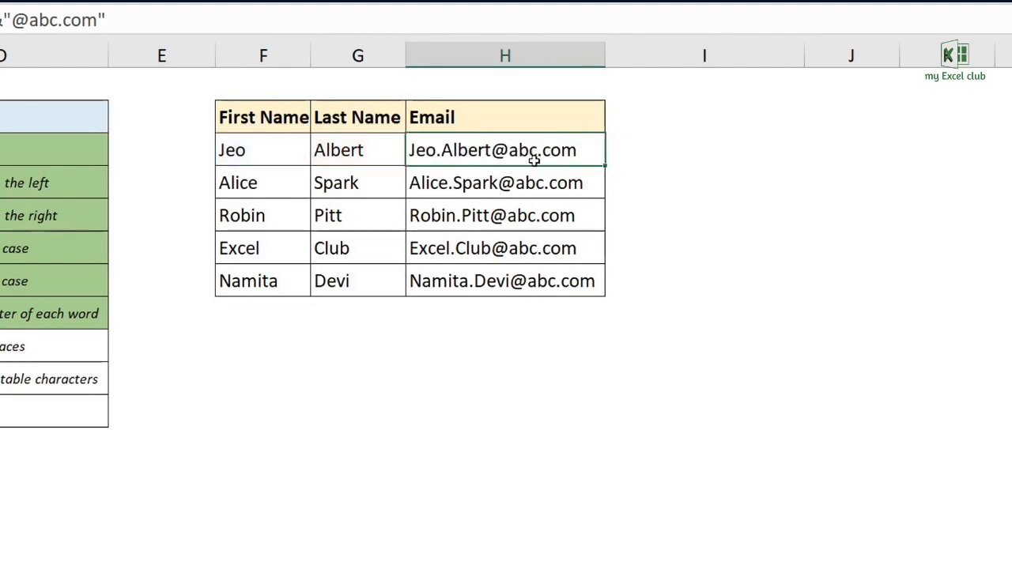
- Replace the Email formulas in H3:H7 with their values using Paste Special
{"action": "left_click_drag", "start_coordinate": [534, 150], "coordinate": [538, 273]}
{"action": "key", "text": "ctrl+c"}
{"action": "right_click", "coordinate": [533, 250]}
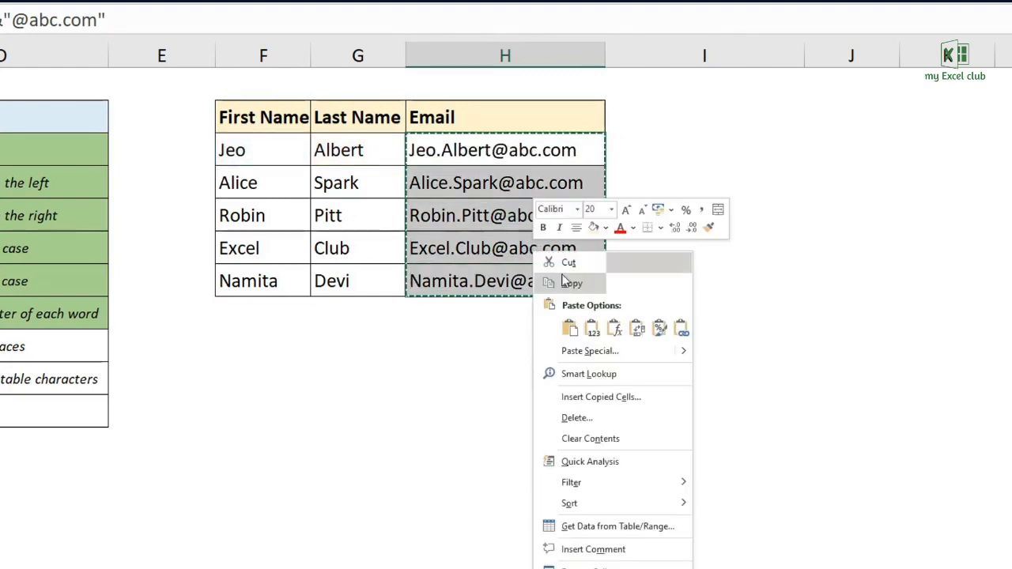
{"action": "left_click", "coordinate": [589, 351]}
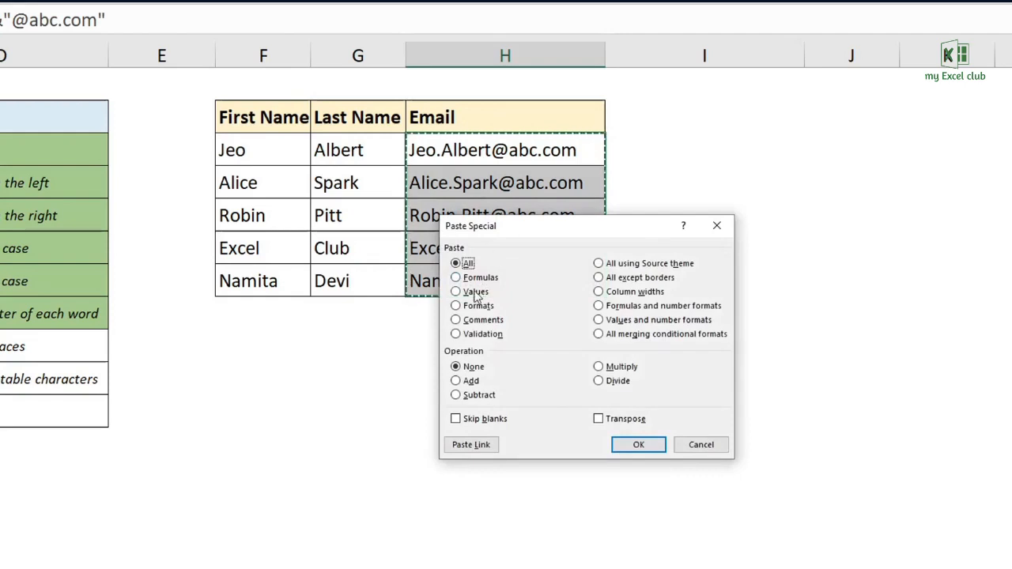
{"action": "left_click", "coordinate": [476, 292]}
{"action": "left_click", "coordinate": [622, 444]}
{"action": "key", "text": "Escape"}
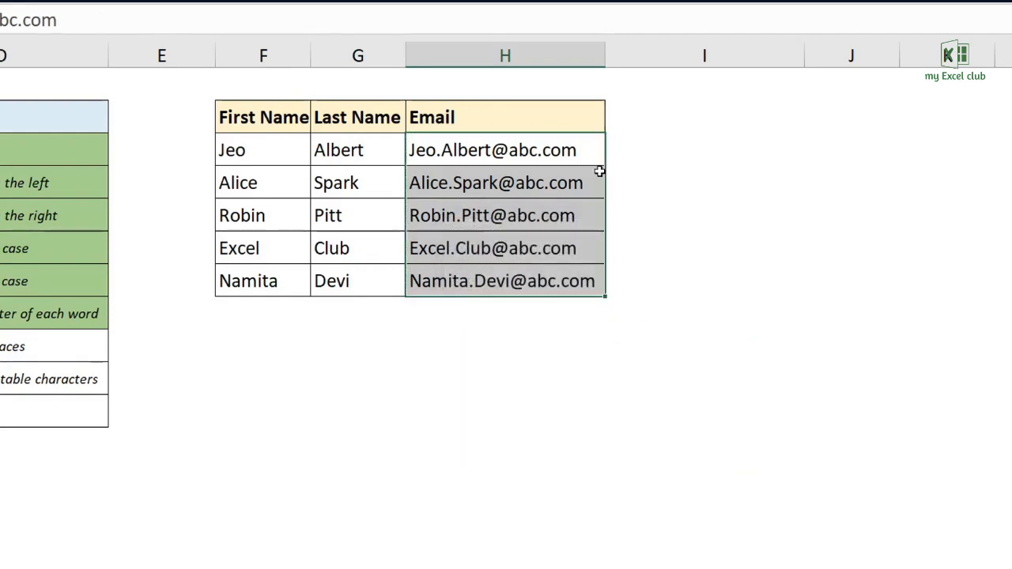
- Add extra spaces to the emails: trailing in H3, leading in H4, and after the dot between the names in H5
{"action": "left_click", "coordinate": [585, 154]}
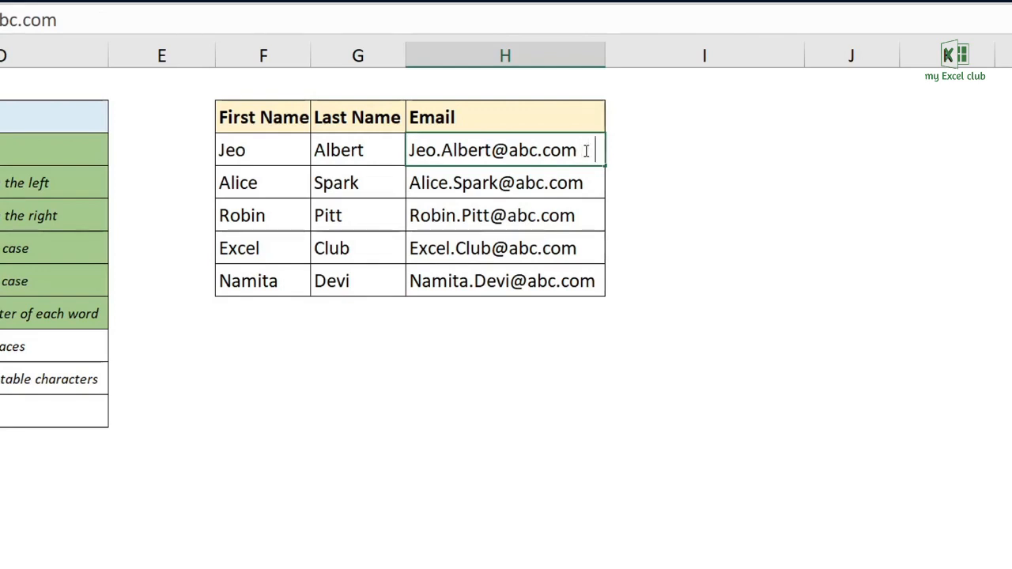
{"action": "key", "text": "Return"}
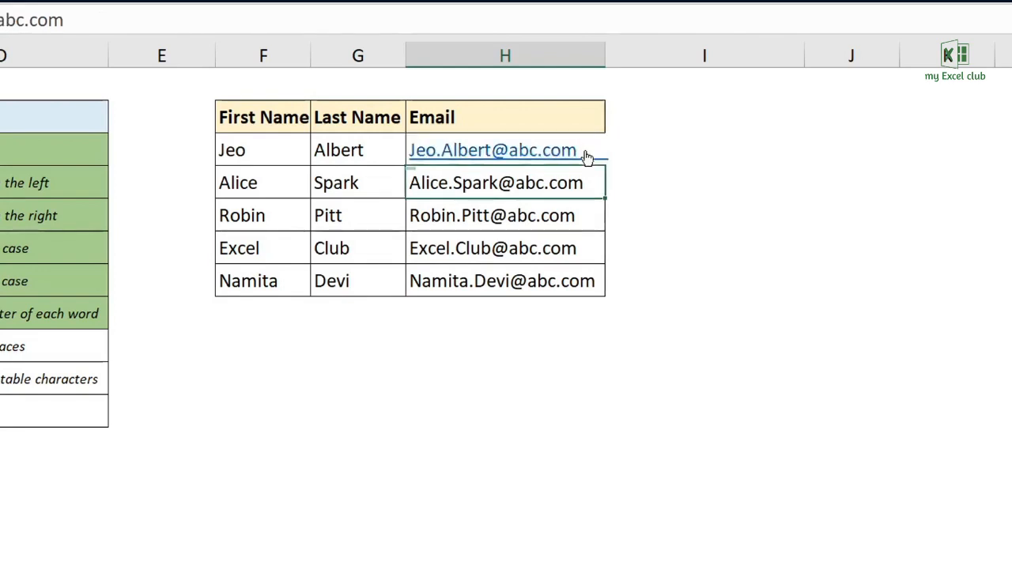
{"action": "key", "text": "F2"}
{"action": "key", "text": "Home"}
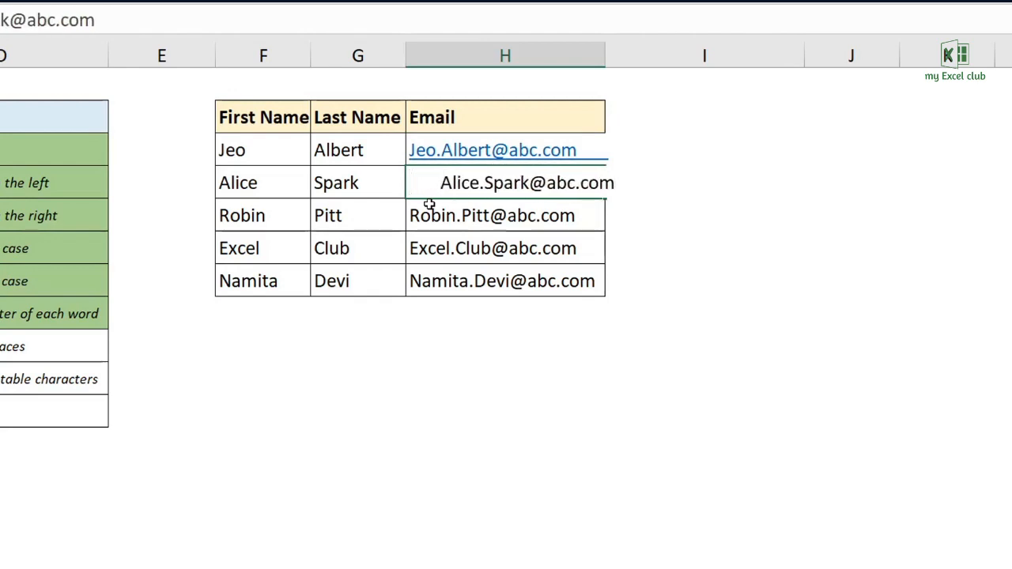
{"action": "key", "text": "Return"}
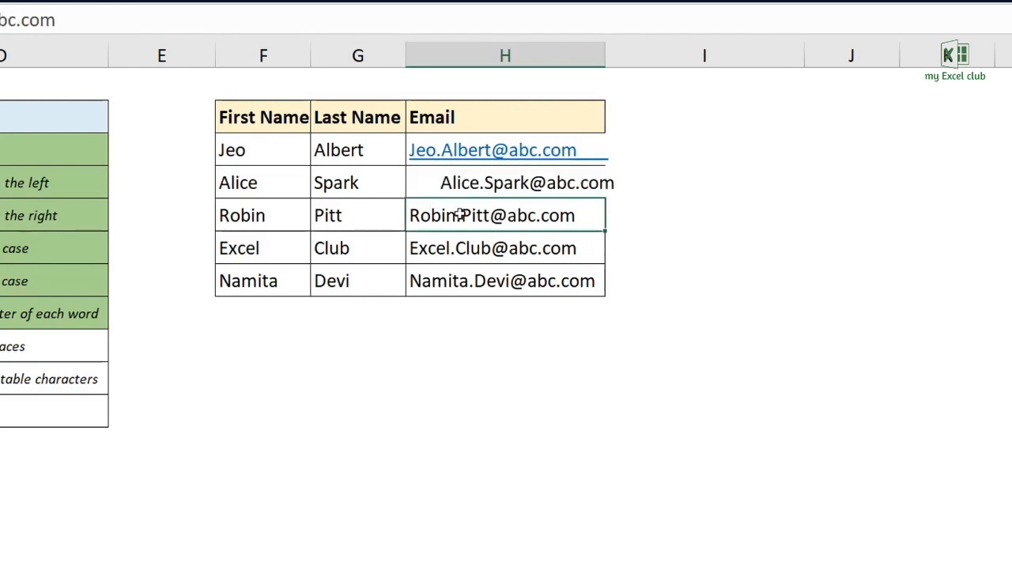
{"action": "double_click", "coordinate": [461, 216]}
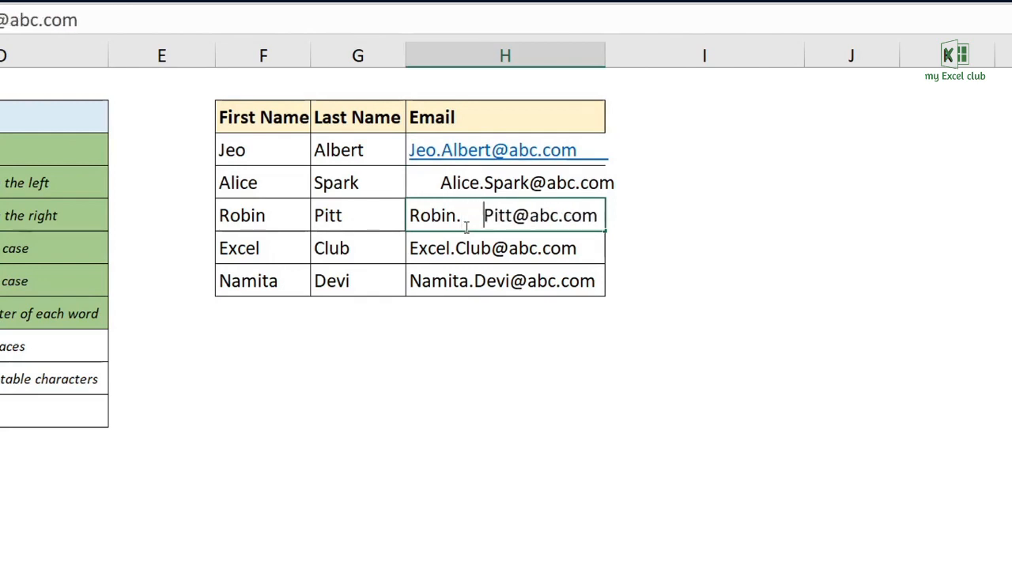
{"action": "key", "text": "Return"}
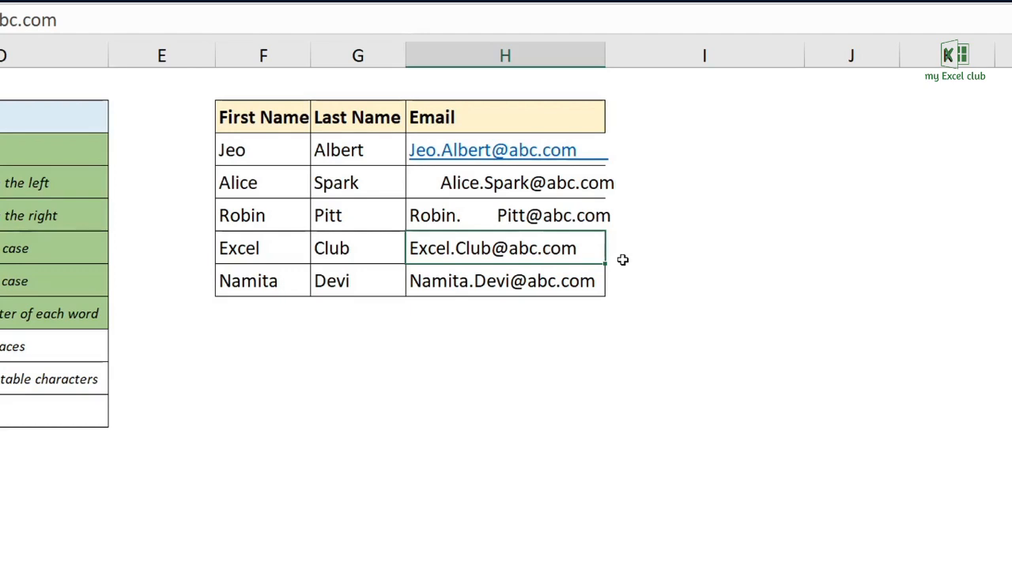
- Remove the extra spaces from the emails with =TRIM(H3) in I3, and fill the formula down to I7
{"action": "left_click", "coordinate": [693, 149]}
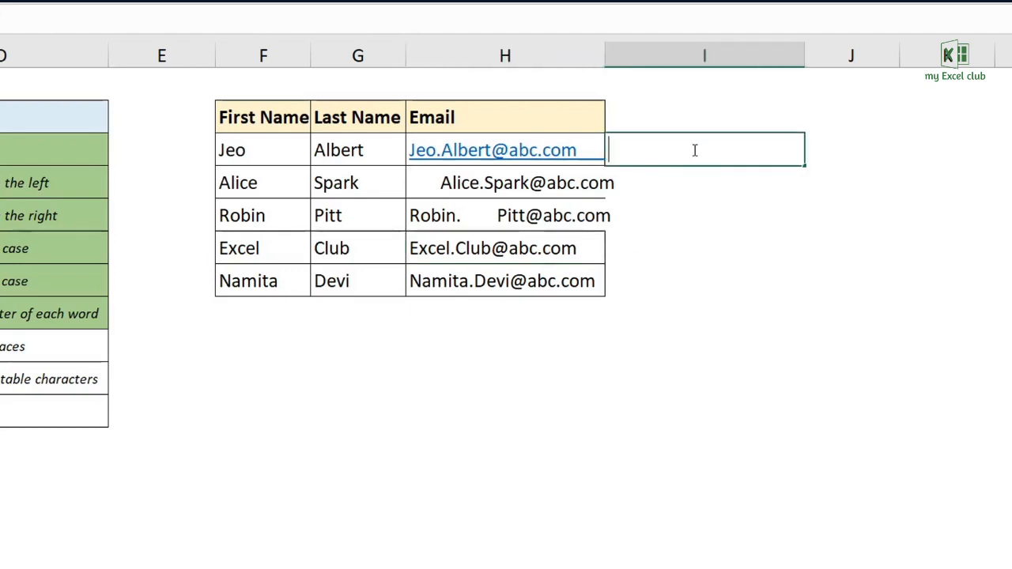
{"action": "type", "text": "=trim("}
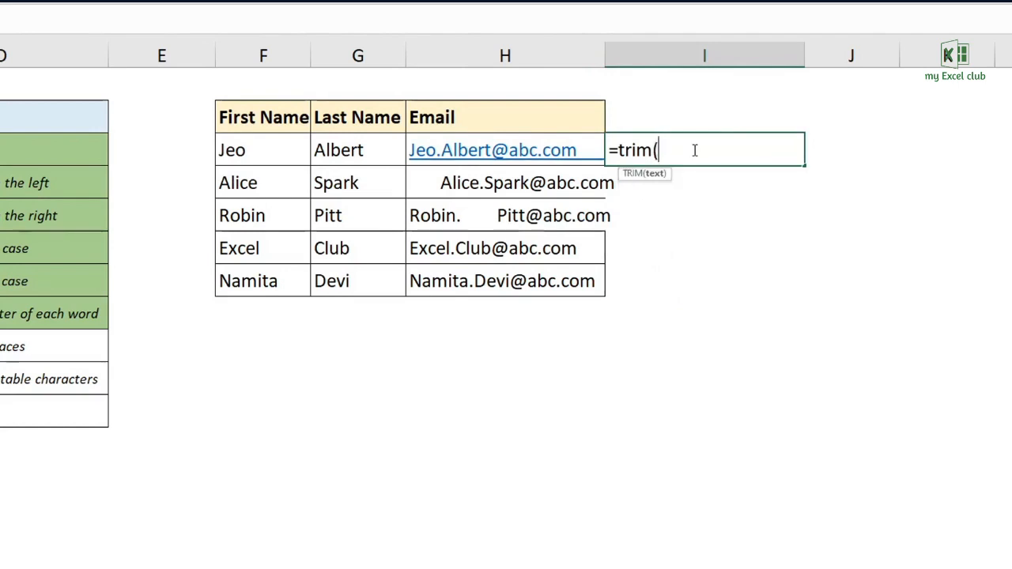
{"action": "left_click", "coordinate": [585, 145]}
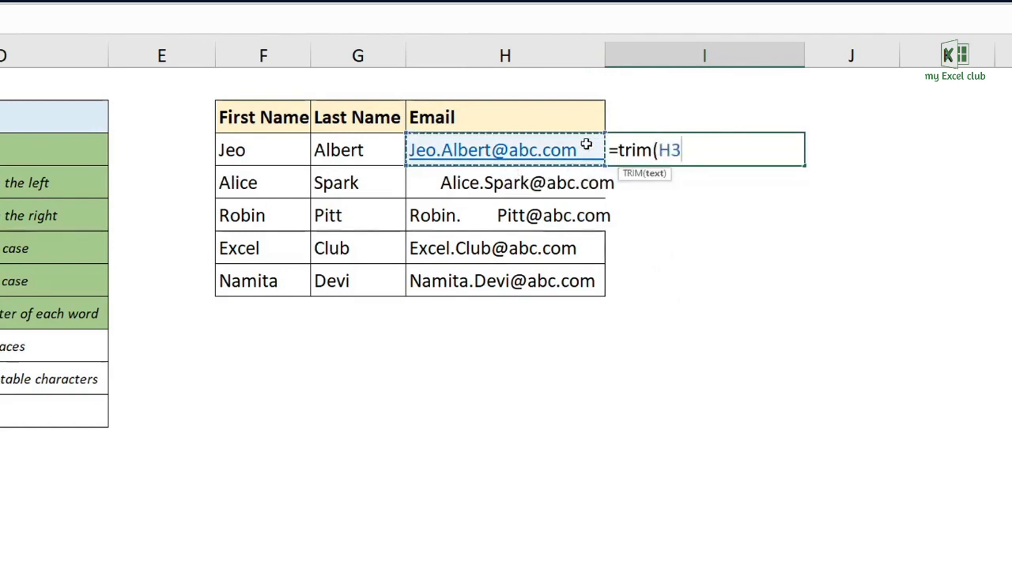
{"action": "type", "text": ")"}
{"action": "key", "text": "Return"}
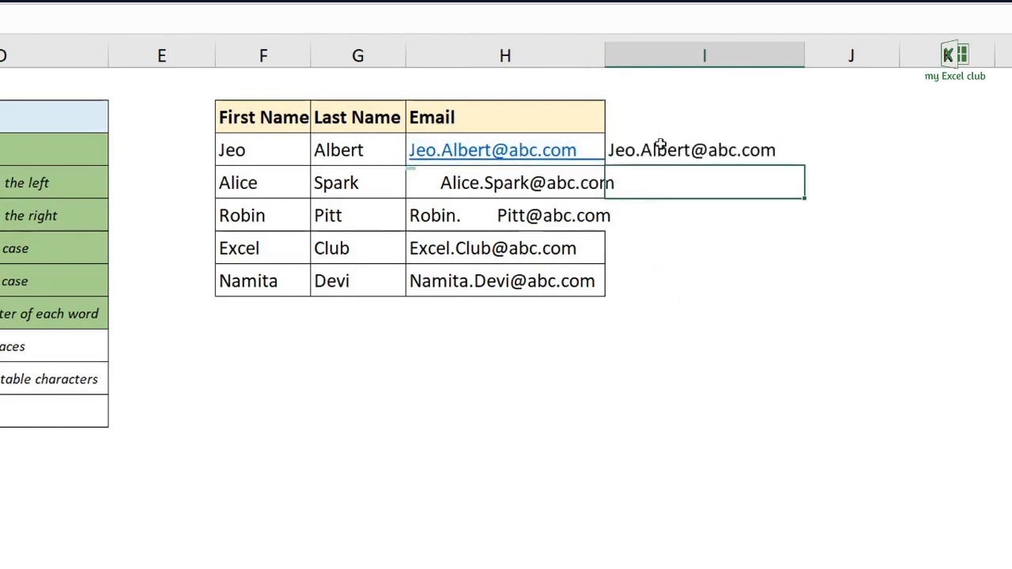
{"action": "left_click", "coordinate": [660, 142]}
{"action": "left_click_drag", "start_coordinate": [802, 166], "coordinate": [799, 297]}
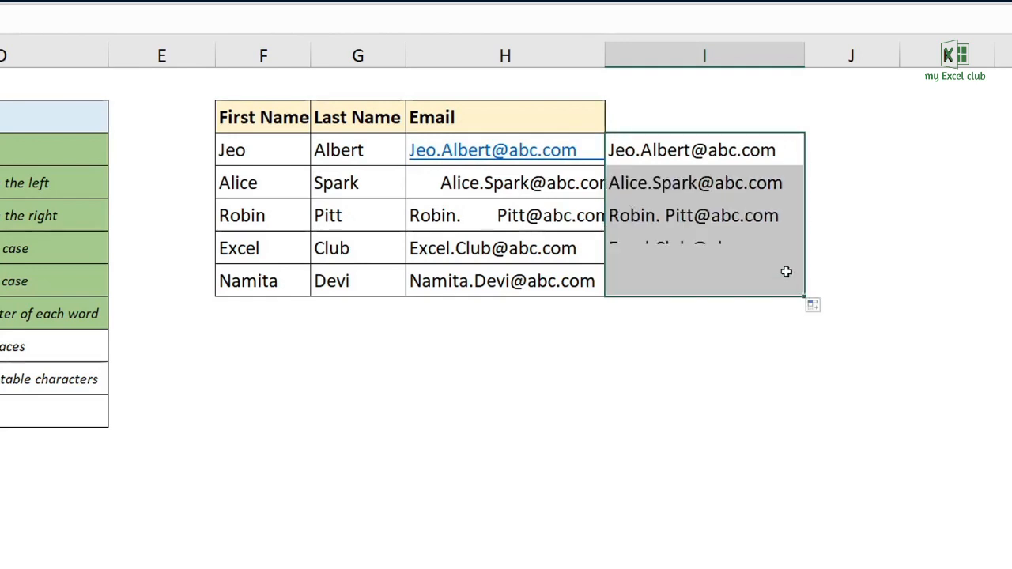
- Paste the trimmed results from I3:I7 as values over the emails in H3:H7, and clear the helper formulas in I3:I7
{"action": "key", "text": "ctrl+c"}
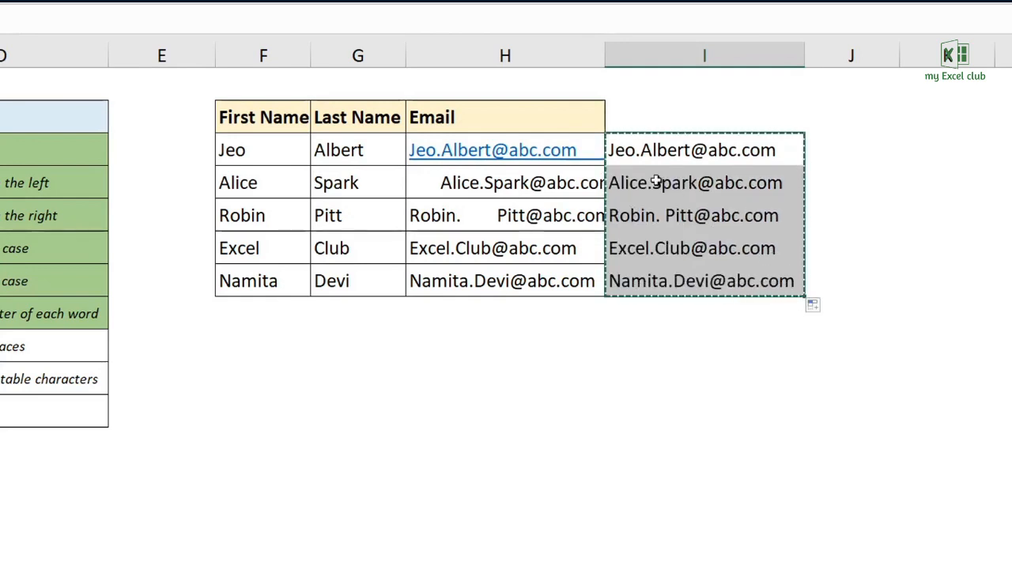
{"action": "right_click", "coordinate": [572, 155]}
{"action": "left_click", "coordinate": [629, 250]}
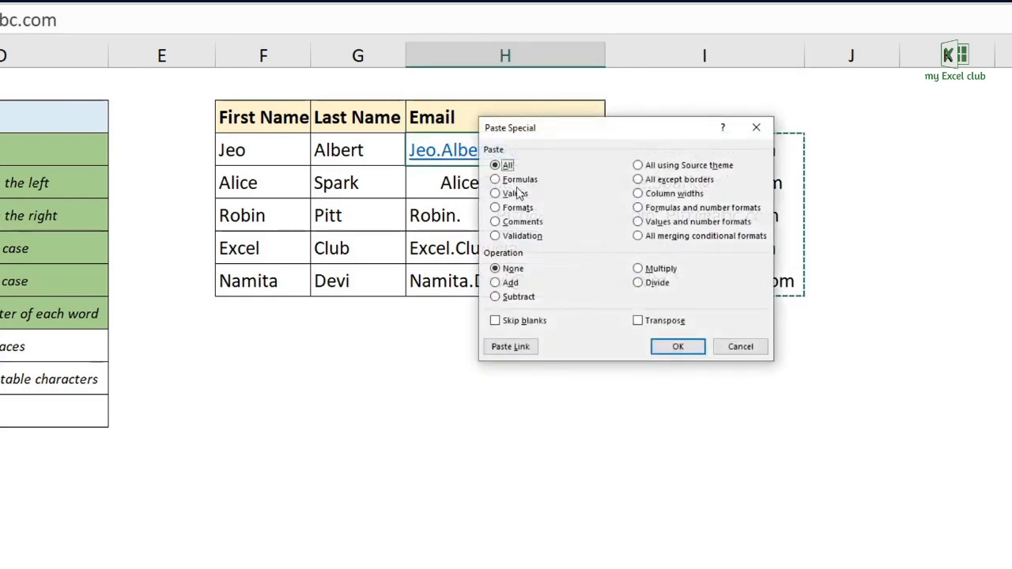
{"action": "left_click", "coordinate": [511, 194]}
{"action": "left_click", "coordinate": [678, 346]}
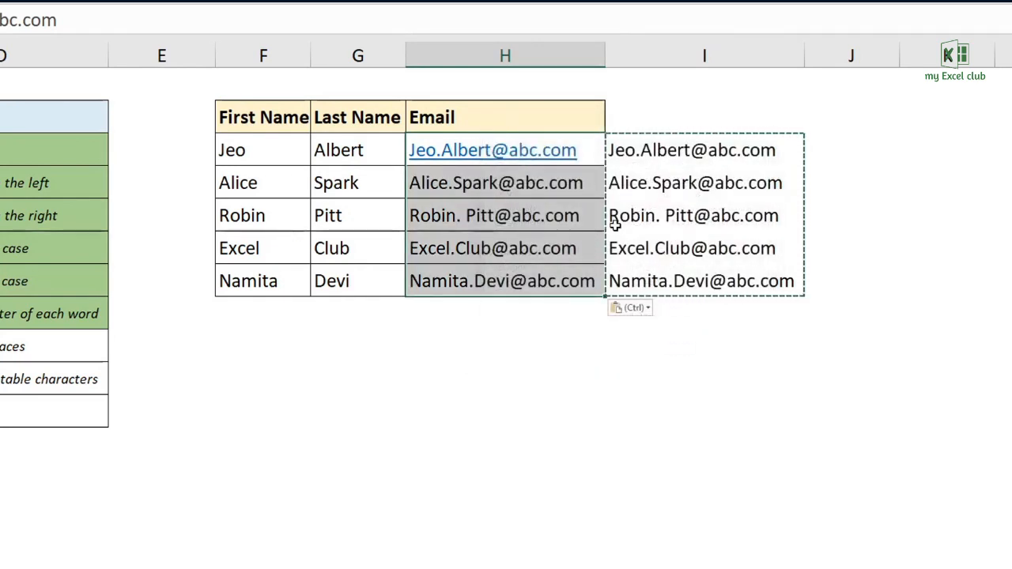
{"action": "left_click", "coordinate": [465, 218]}
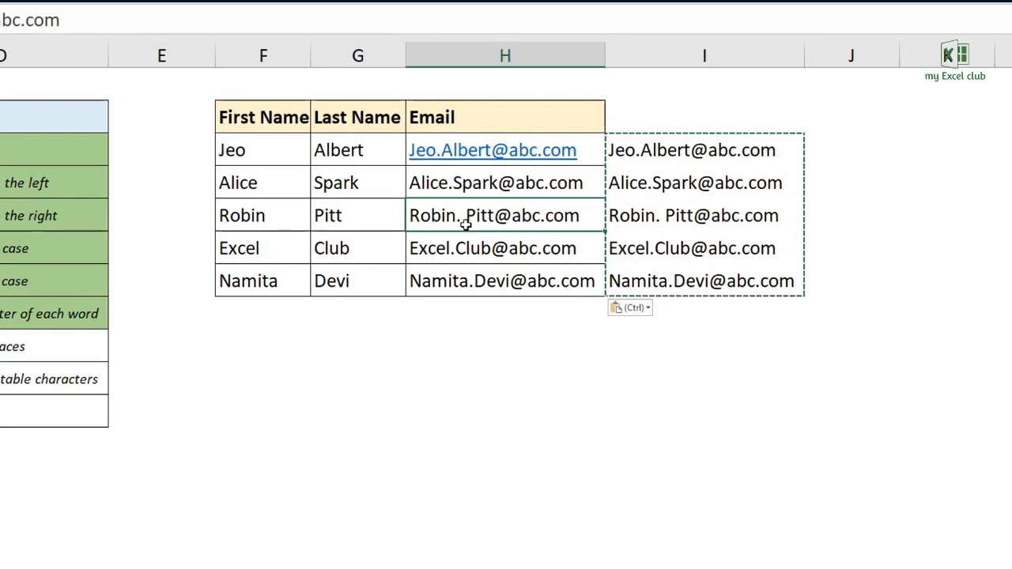
{"action": "left_click", "coordinate": [662, 158]}
{"action": "left_click_drag", "start_coordinate": [662, 158], "coordinate": [663, 290]}
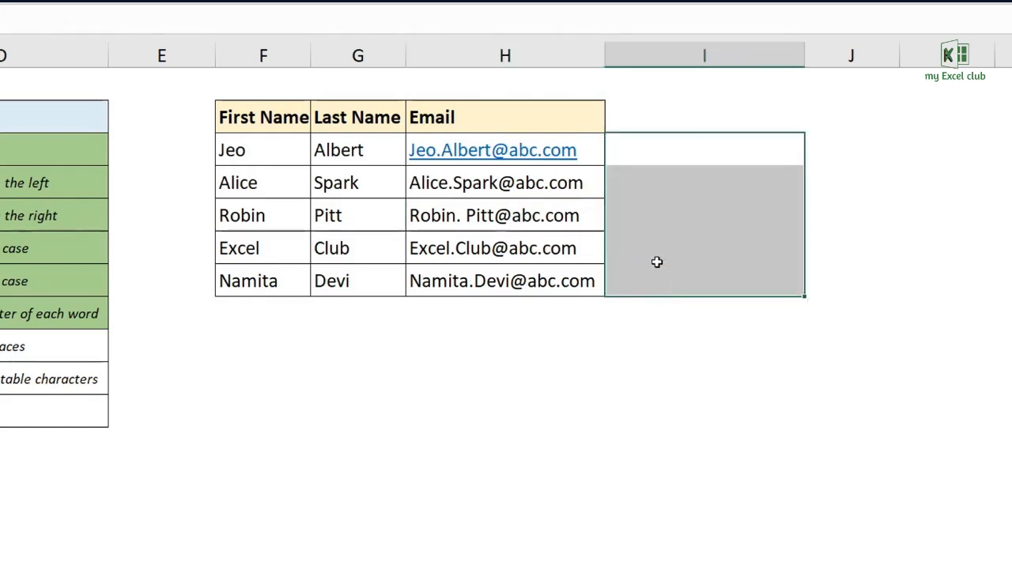
- Search the Email cells H3:H7 for a remaining space character
{"action": "left_click", "coordinate": [474, 214]}
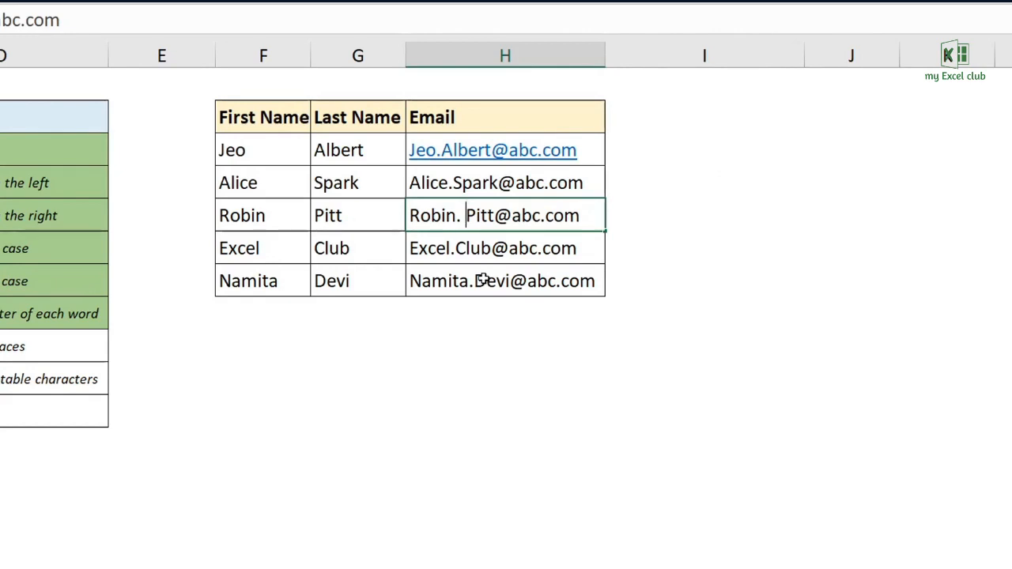
{"action": "left_click_drag", "start_coordinate": [516, 157], "coordinate": [601, 292]}
{"action": "key", "text": "ctrl+f"}
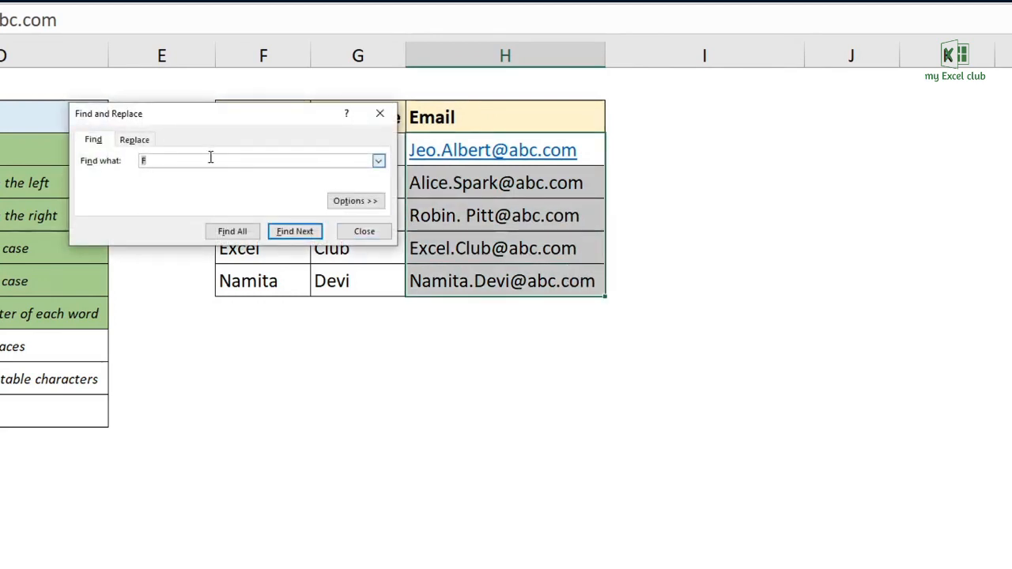
{"action": "left_click", "coordinate": [290, 229]}
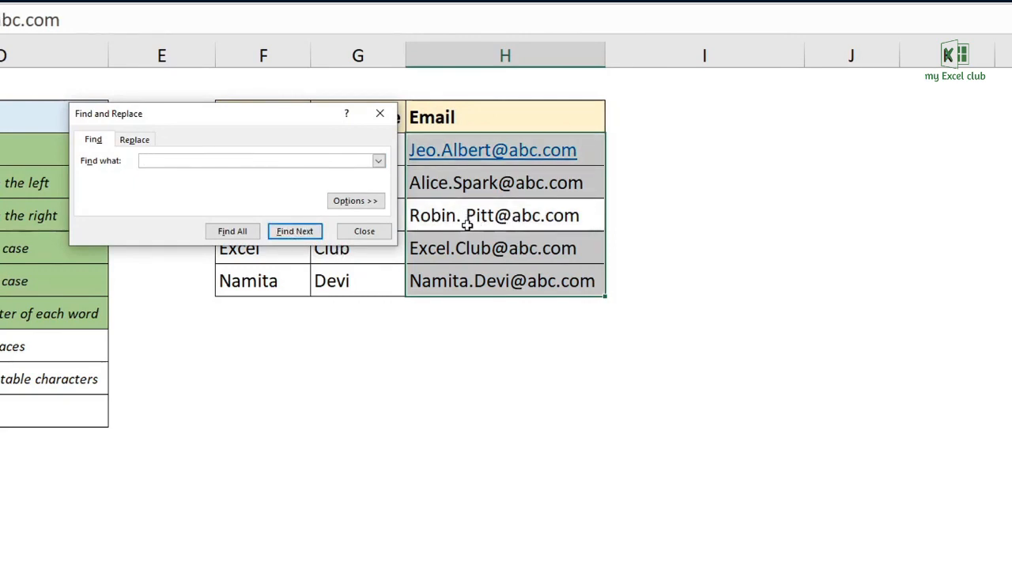
{"action": "left_click", "coordinate": [382, 234]}
- Delete the remaining space after the dot in the email in H5
{"action": "double_click", "coordinate": [466, 216]}
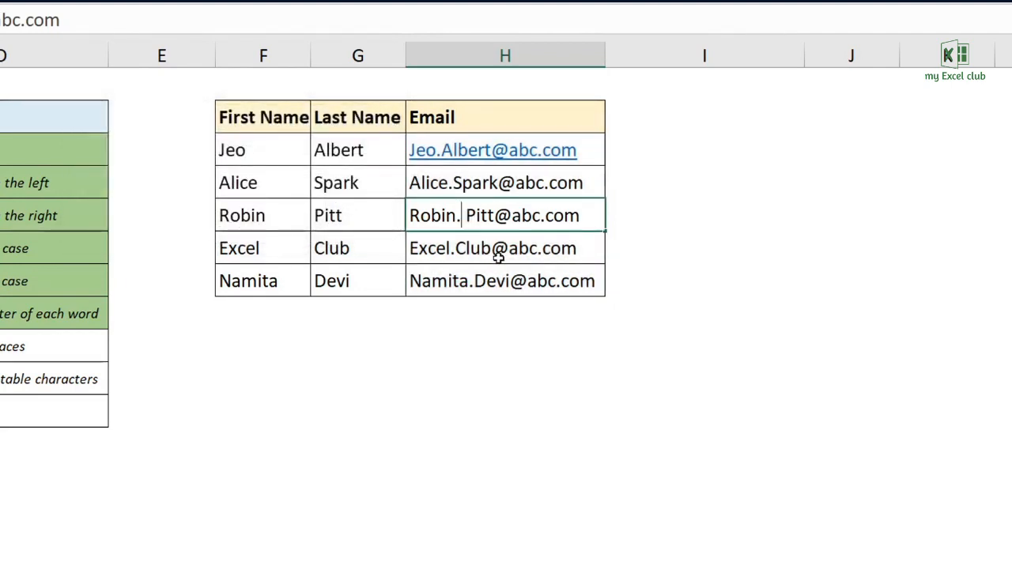
{"action": "key", "text": "BackSpace"}
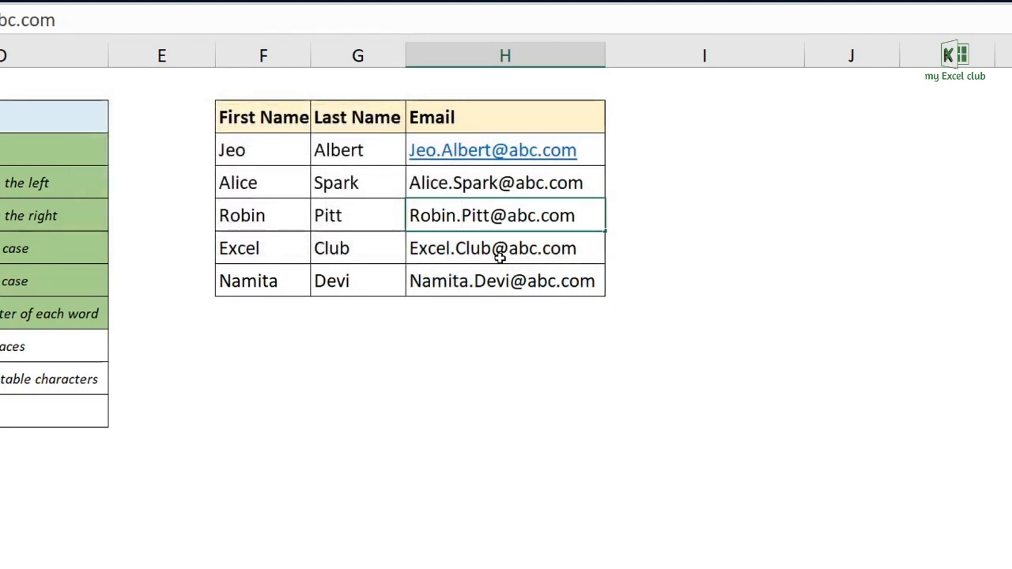
{"action": "key", "text": "Return"}
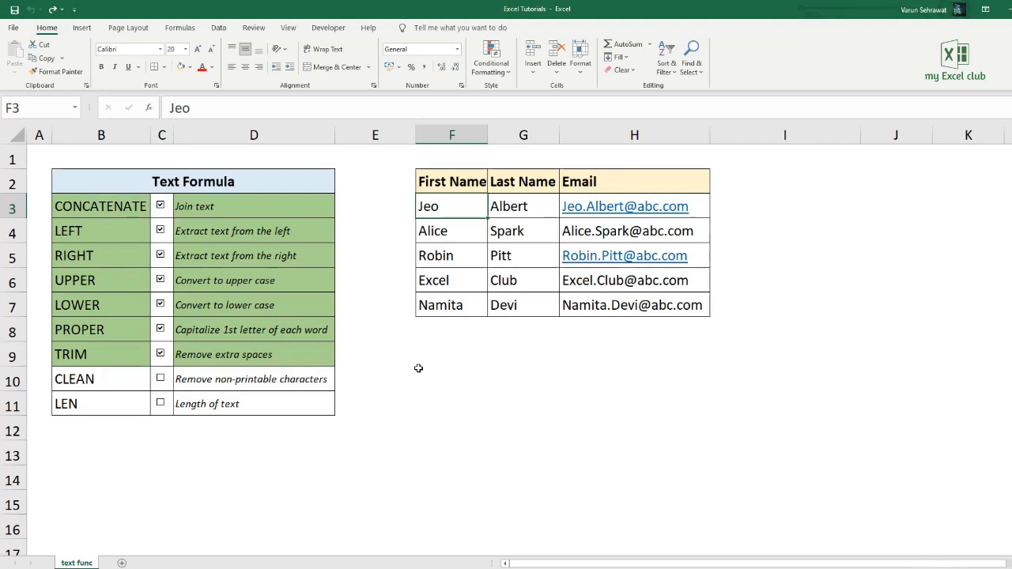
- Add several line breaks after the first name in F3
{"action": "double_click", "coordinate": [446, 204]}
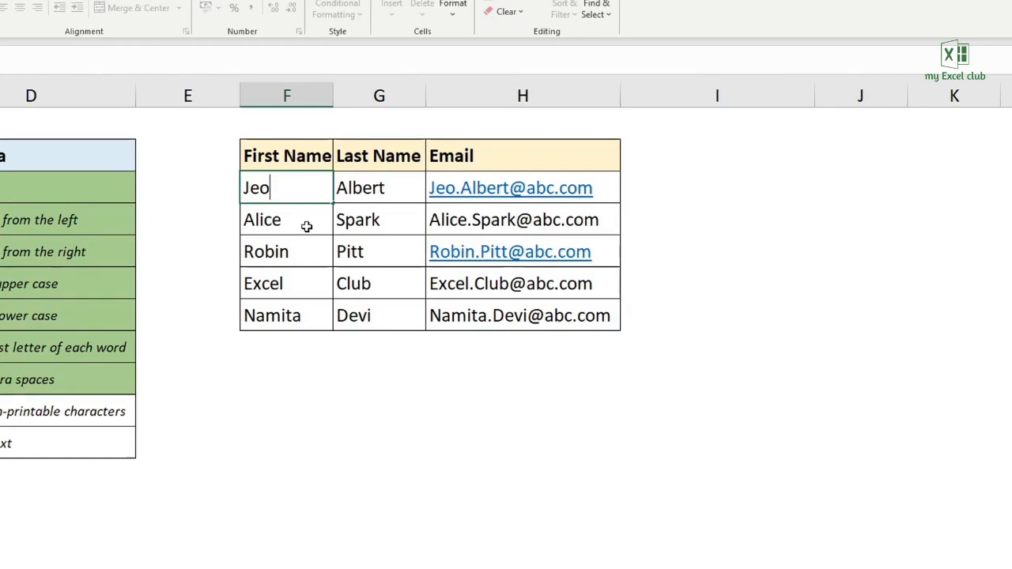
{"action": "left_click", "coordinate": [307, 227]}
{"action": "key", "text": "BackSpace"}
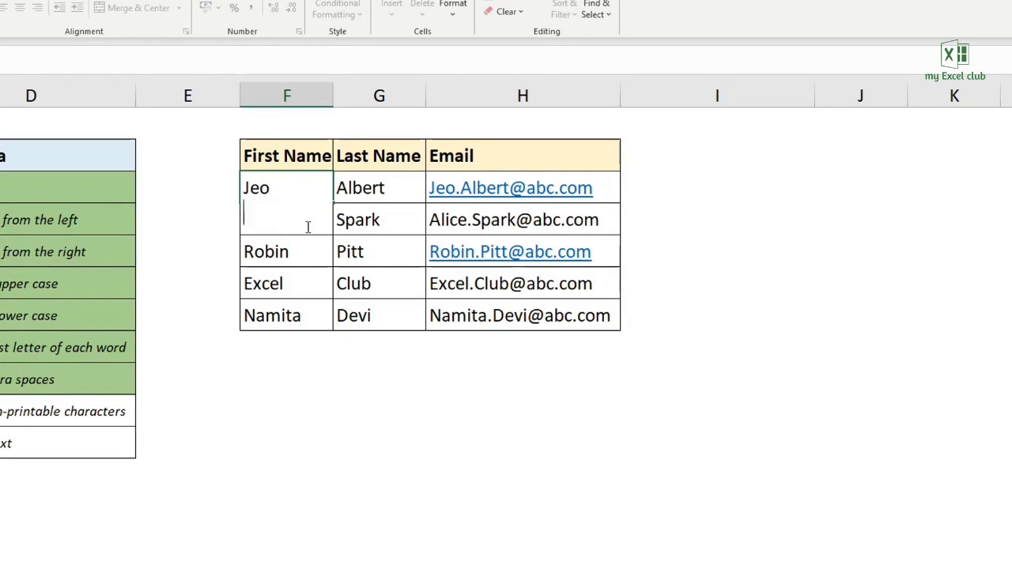
{"action": "key", "text": "Return"}
{"action": "key", "text": "BackSpace"}
{"action": "key", "text": "Return"}
{"action": "key", "text": "BackSpace"}
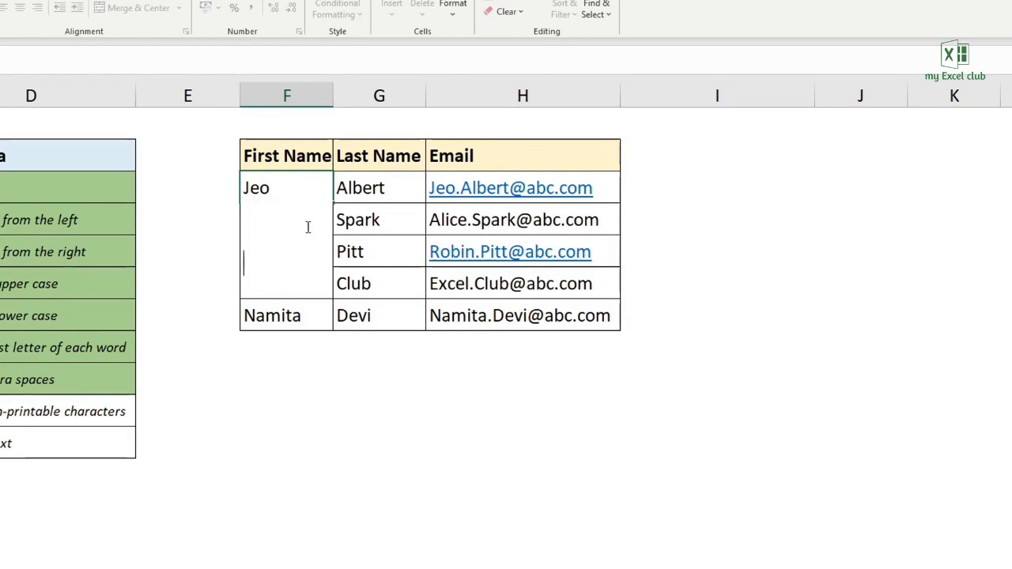
{"action": "key", "text": "alt+Return"}
{"action": "key", "text": "Return"}
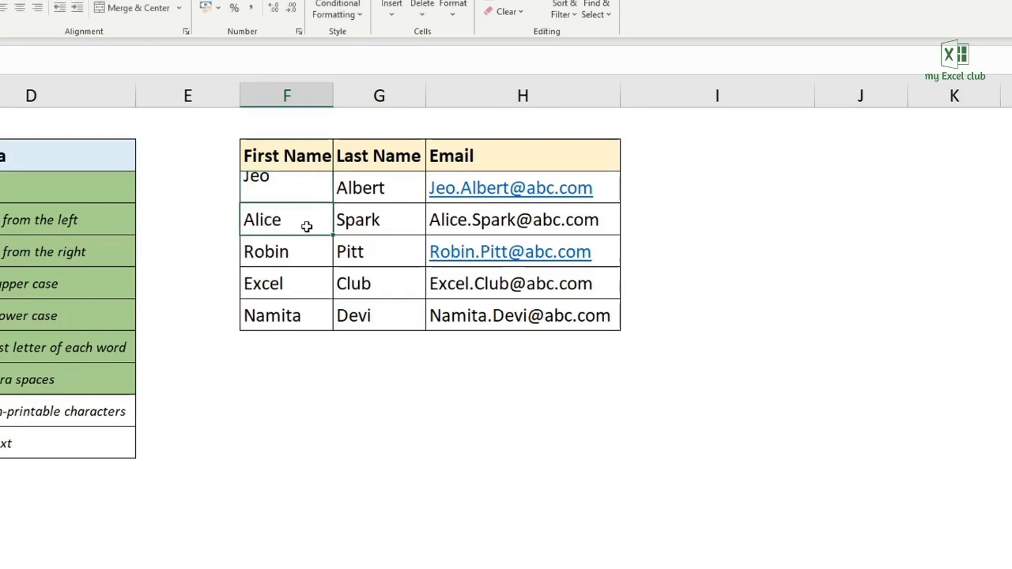
- Enter =TRIM(F3) in I3 to test TRIM on the first name with line breaks
{"action": "left_click", "coordinate": [664, 192]}
{"action": "type", "text": "=trim("}
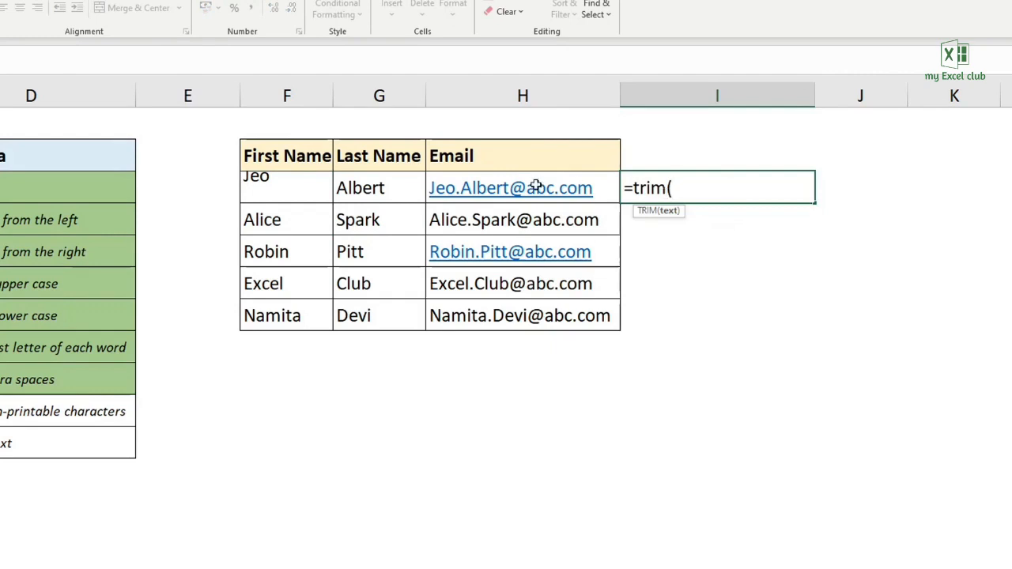
{"action": "left_click", "coordinate": [290, 187]}
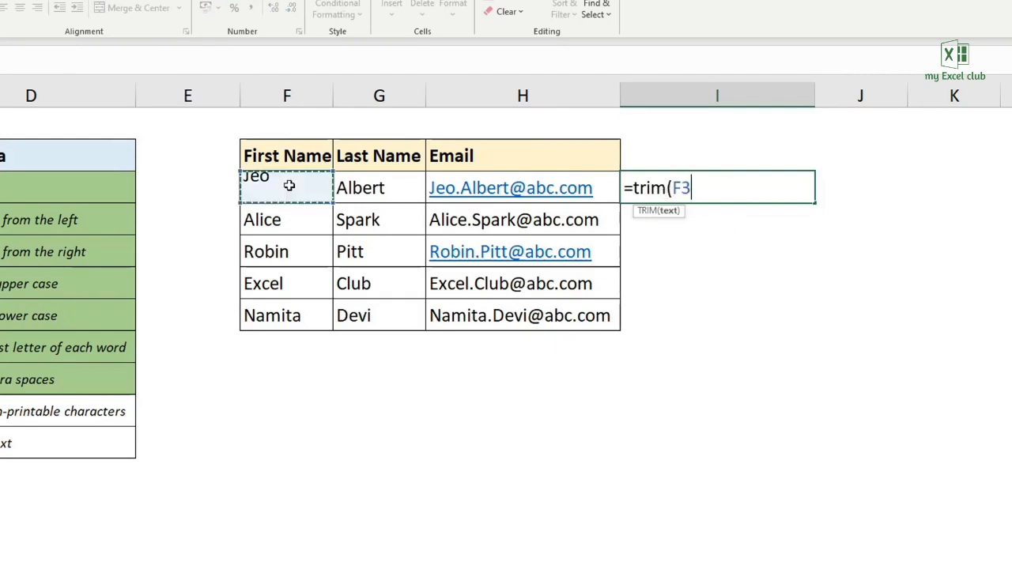
{"action": "type", "text": ")"}
{"action": "key", "text": "Return"}
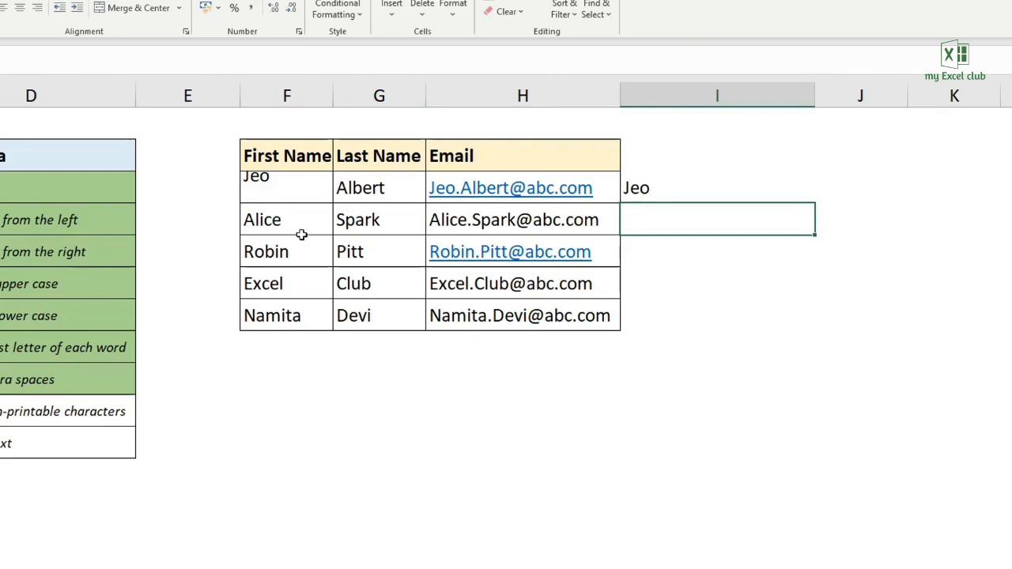
- Paste the TRIM result from I3 as a value into I4 and inspect its contents for line breaks
{"action": "left_click", "coordinate": [675, 192]}
{"action": "key", "text": "ctrl+c"}
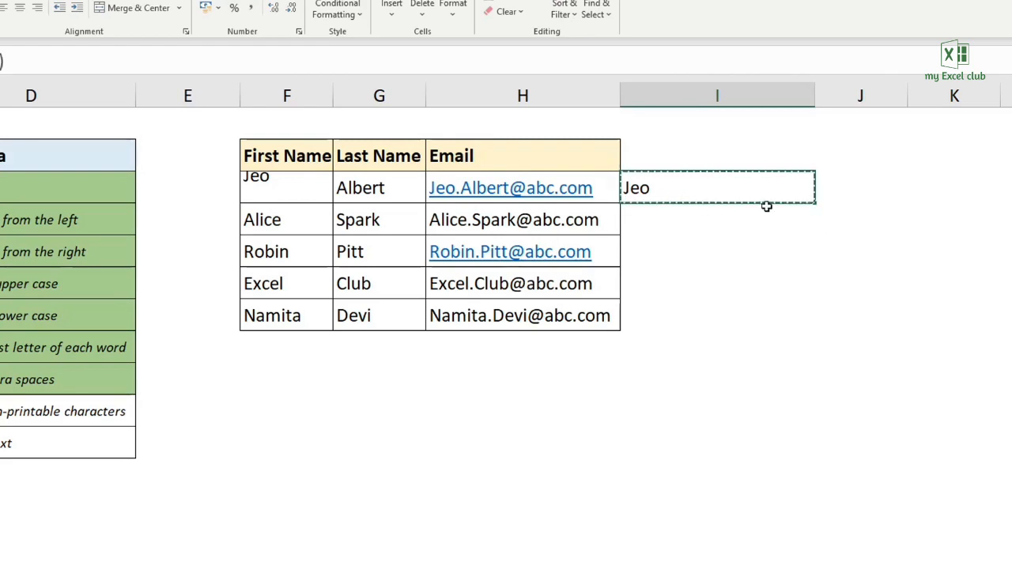
{"action": "left_click", "coordinate": [731, 223]}
{"action": "right_click", "coordinate": [730, 223]}
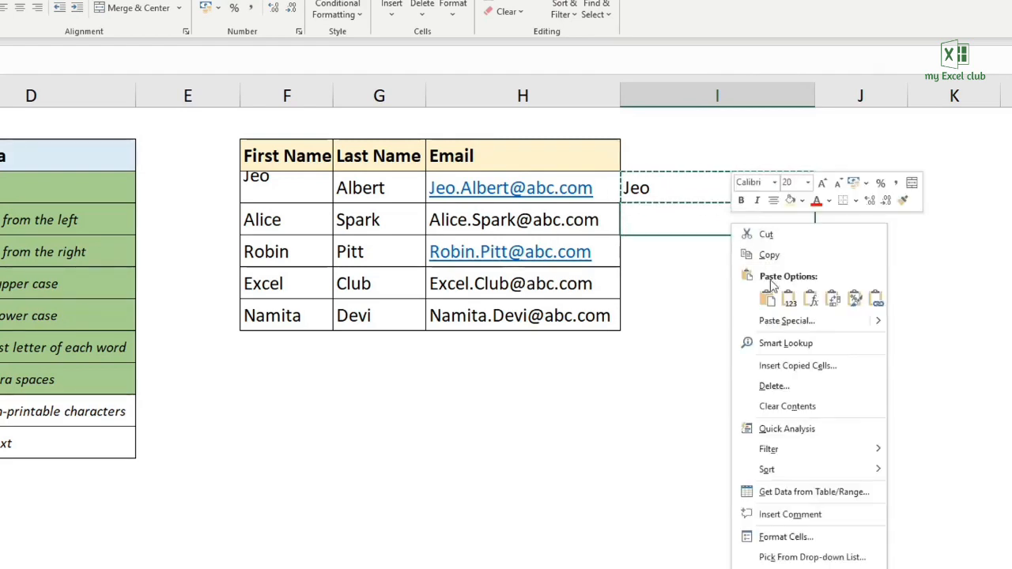
{"action": "left_click", "coordinate": [771, 321]}
{"action": "left_click", "coordinate": [680, 266]}
{"action": "left_click", "coordinate": [832, 412]}
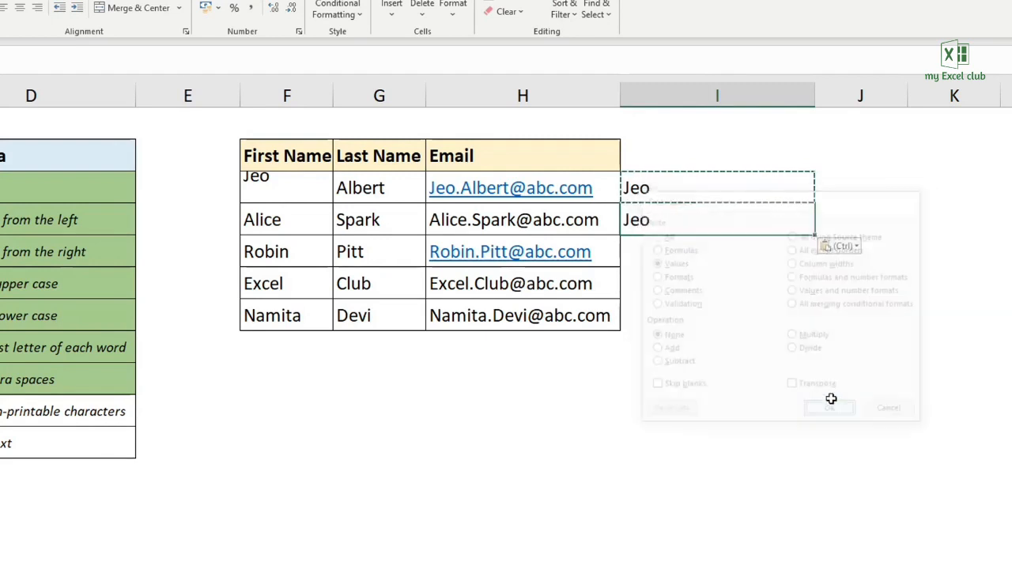
{"action": "double_click", "coordinate": [710, 224]}
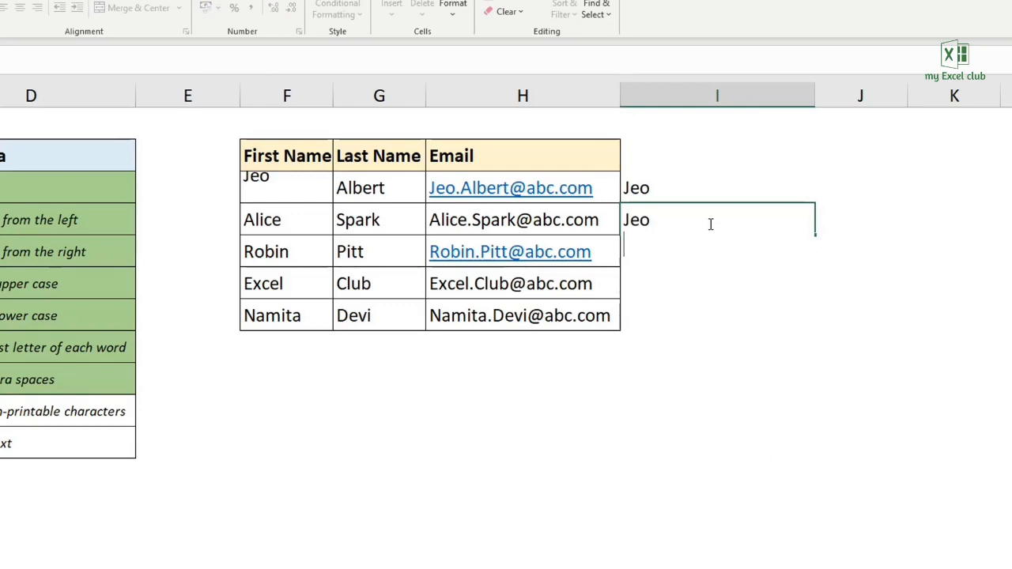
{"action": "key", "text": "Return"}
{"action": "left_click", "coordinate": [733, 210]}
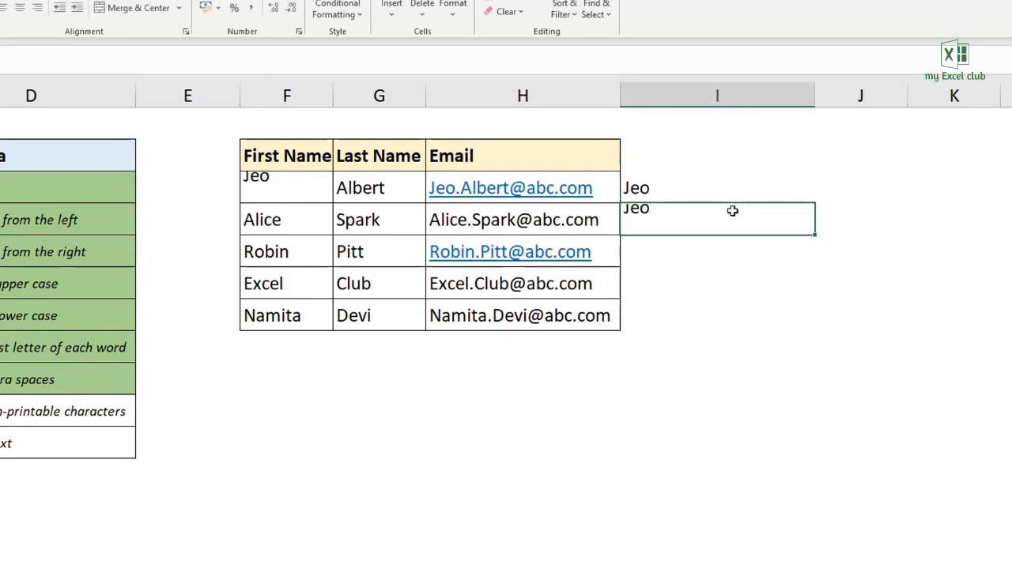
- Clear the TRIM test cells I3 and I4, and enter =CLEAN(F3) in I3
{"action": "left_click", "coordinate": [685, 184]}
{"action": "key", "text": "Delete"}
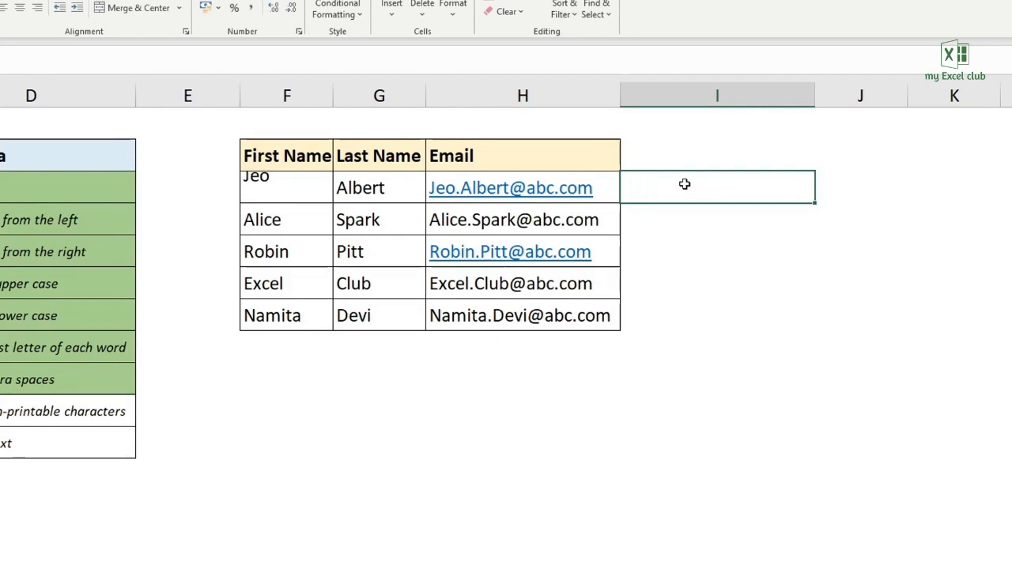
{"action": "type", "text": "=clean("}
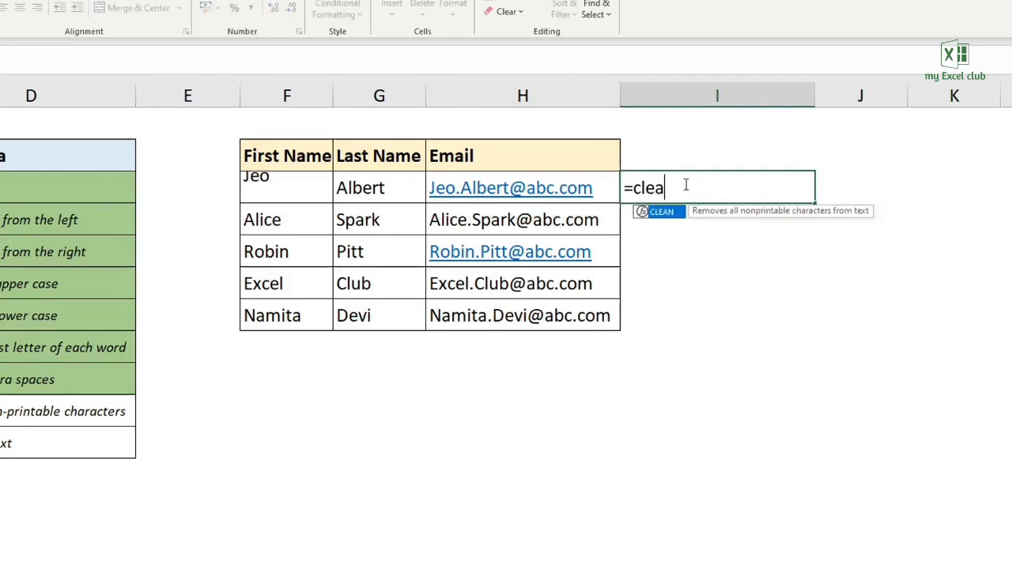
{"action": "left_click", "coordinate": [311, 191]}
{"action": "type", "text": ")"}
{"action": "key", "text": "Return"}
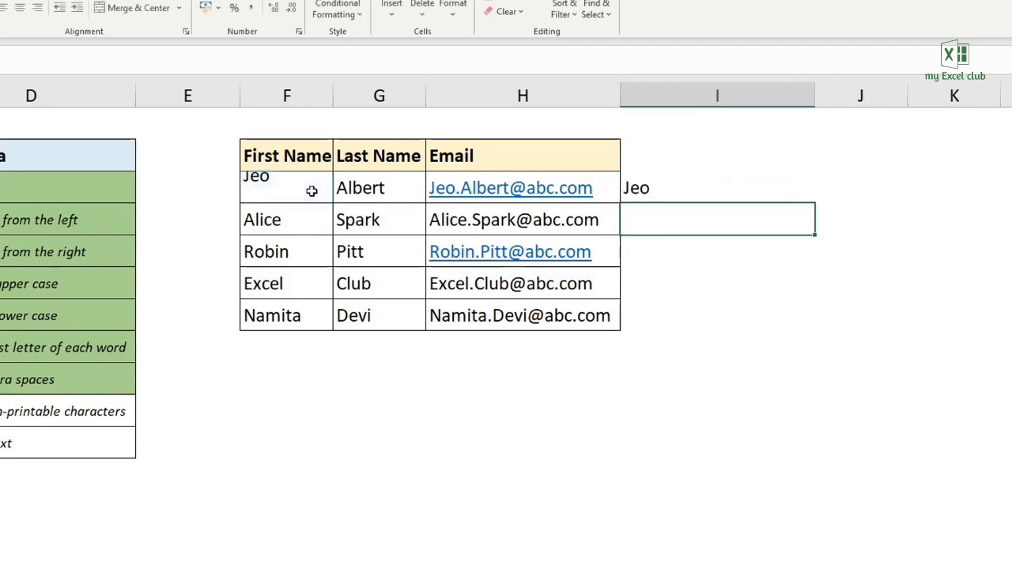
- Paste the CLEAN result from I3 as a value into I5 and inspect its contents for line breaks
{"action": "left_click", "coordinate": [658, 187]}
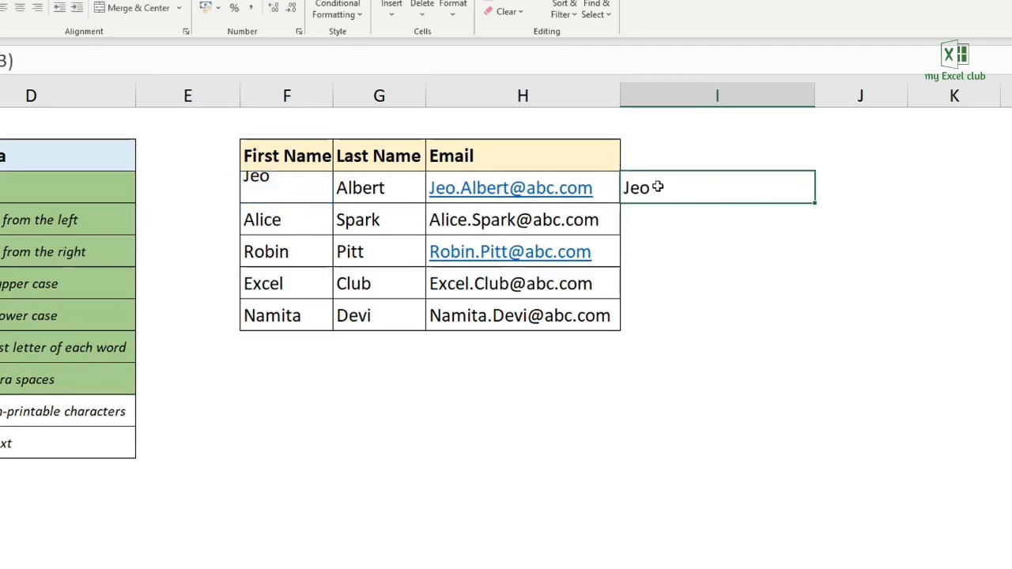
{"action": "key", "text": "ctrl+c"}
{"action": "right_click", "coordinate": [678, 255]}
{"action": "left_click", "coordinate": [715, 352]}
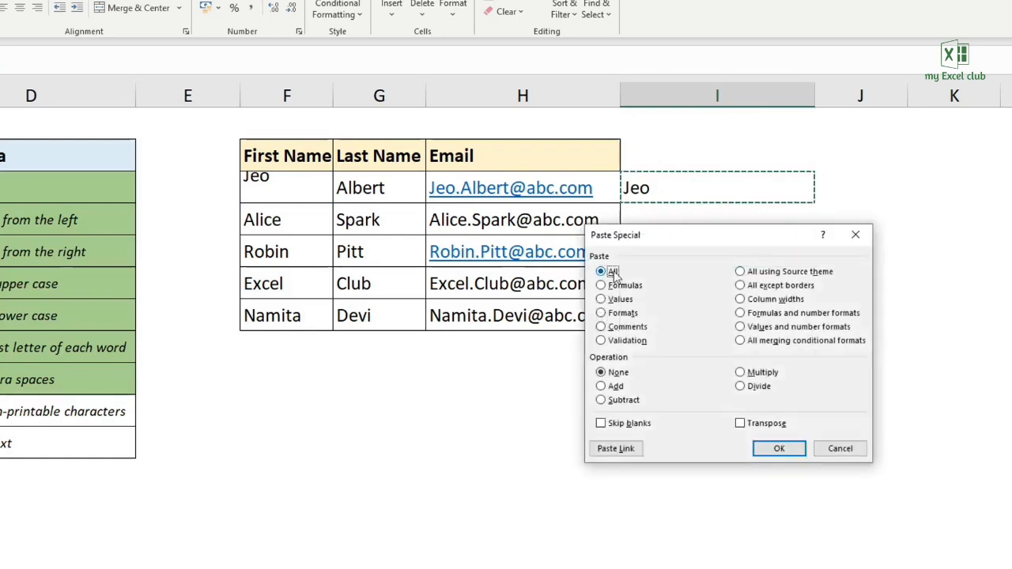
{"action": "left_click", "coordinate": [609, 299]}
{"action": "left_click", "coordinate": [779, 449]}
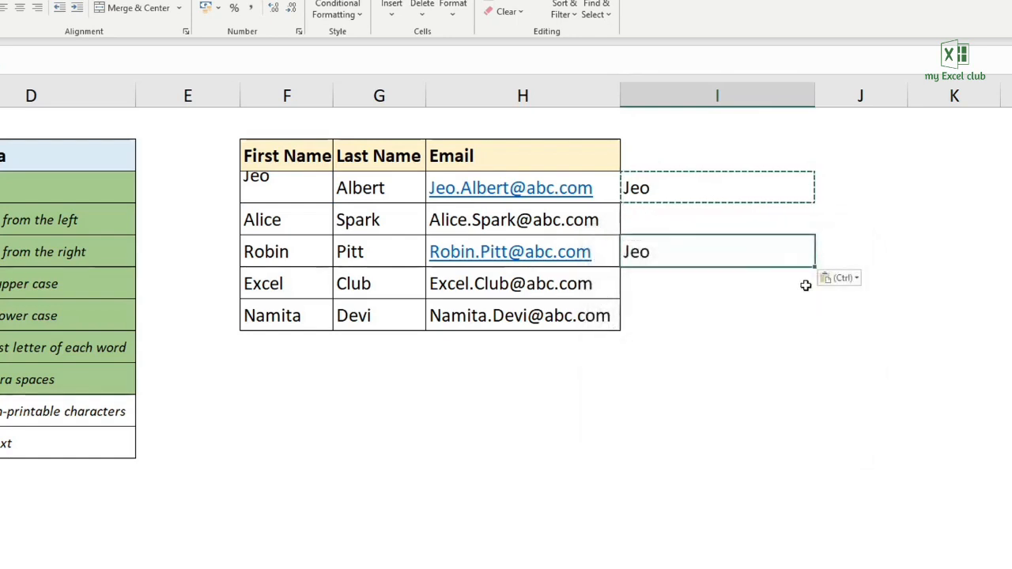
{"action": "double_click", "coordinate": [735, 254]}
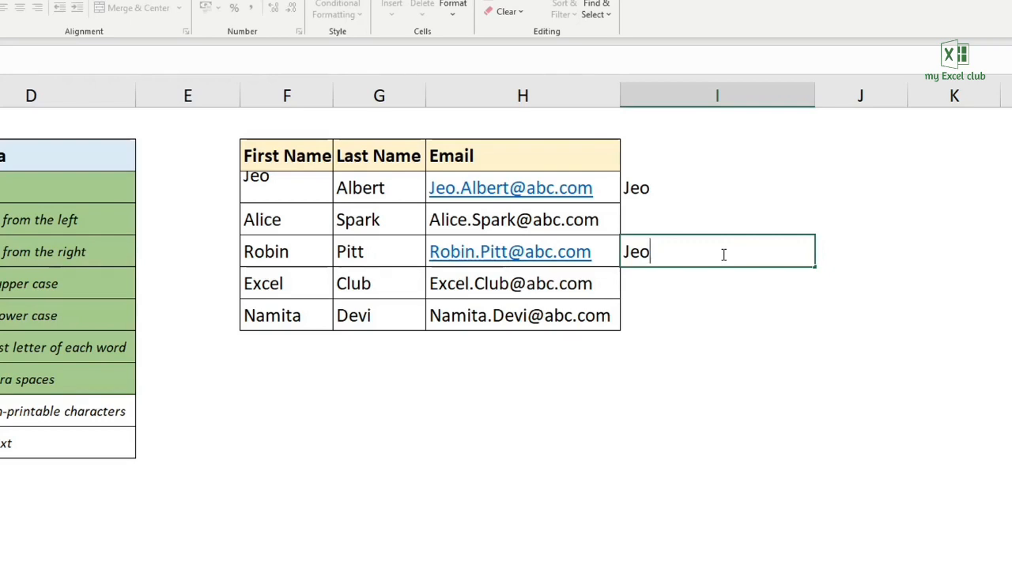
{"action": "key", "text": "Return"}
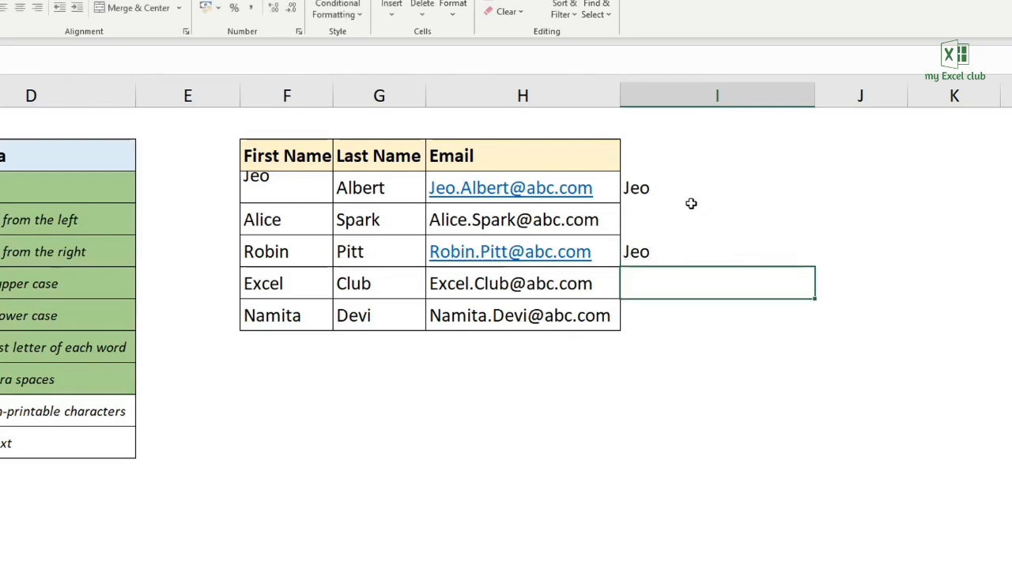
- Clear the test results in I3:I5 and check off CLEAN in the Text Formula list
{"action": "left_click_drag", "start_coordinate": [672, 194], "coordinate": [727, 253]}
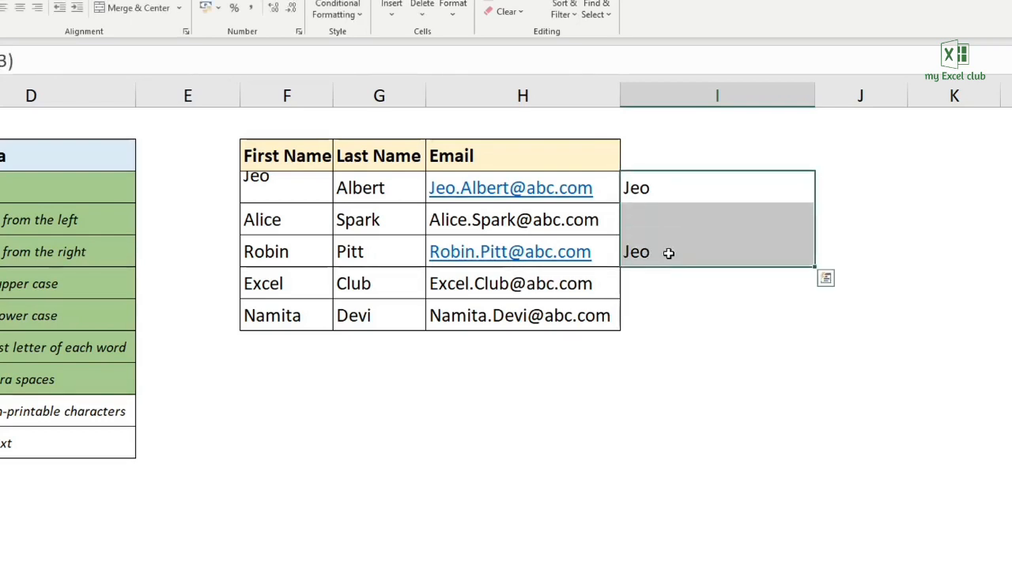
{"action": "key", "text": "Delete"}
{"action": "left_click", "coordinate": [673, 189]}
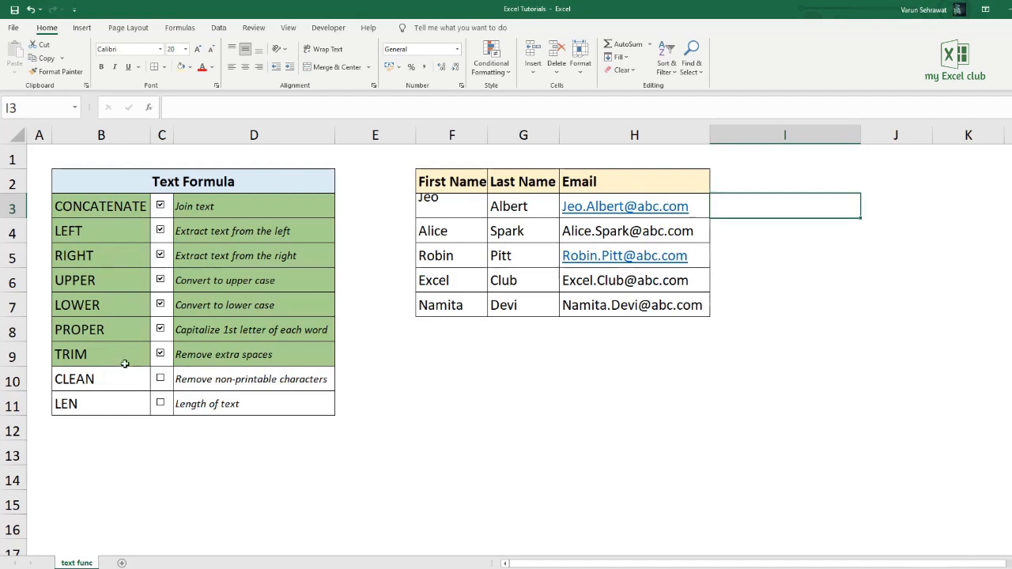
{"action": "left_click", "coordinate": [160, 379]}
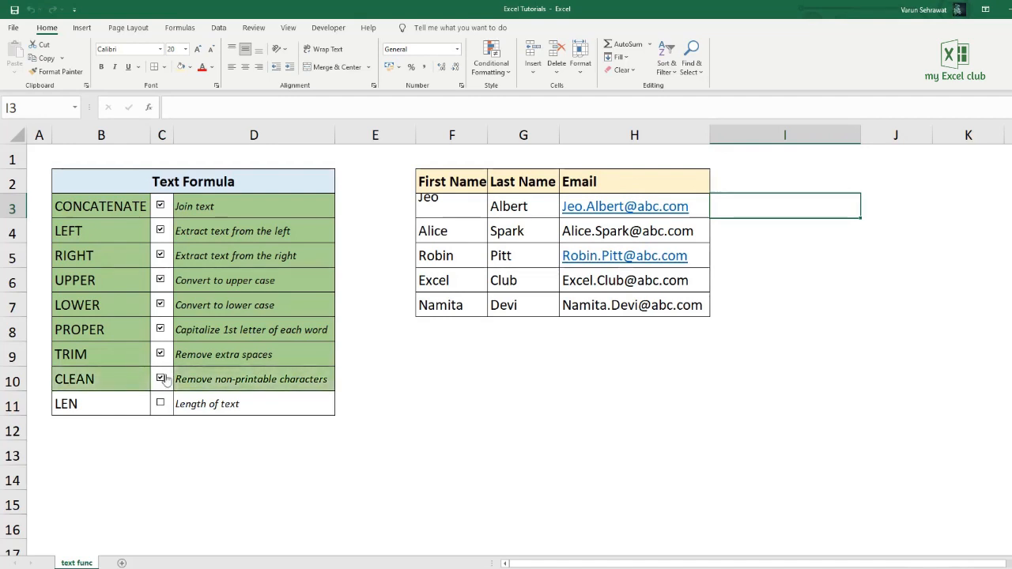
- Add leading spaces before the first name in F3, keeping the line breaks after it
{"action": "double_click", "coordinate": [461, 204]}
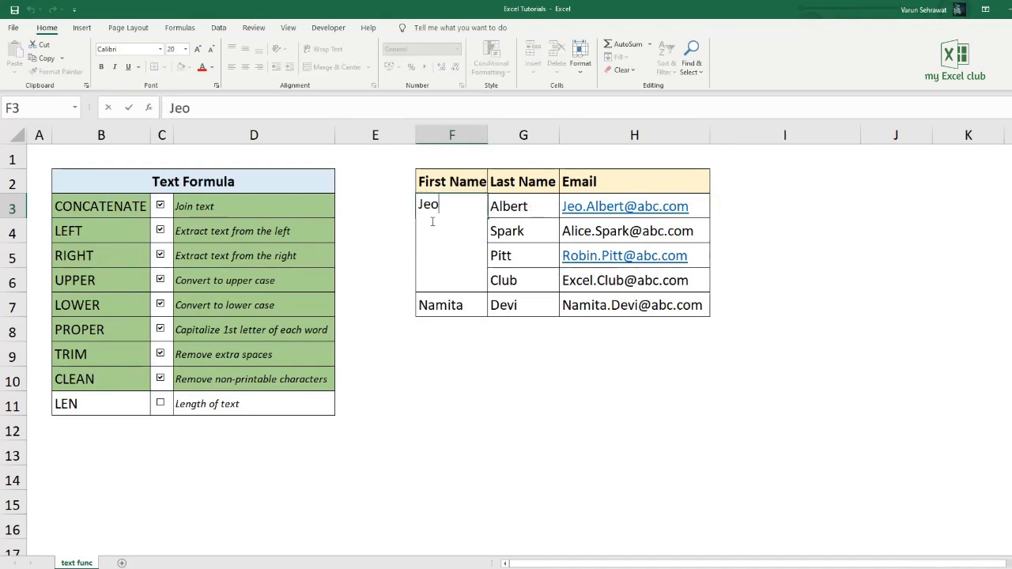
{"action": "key", "text": "alt+Return"}
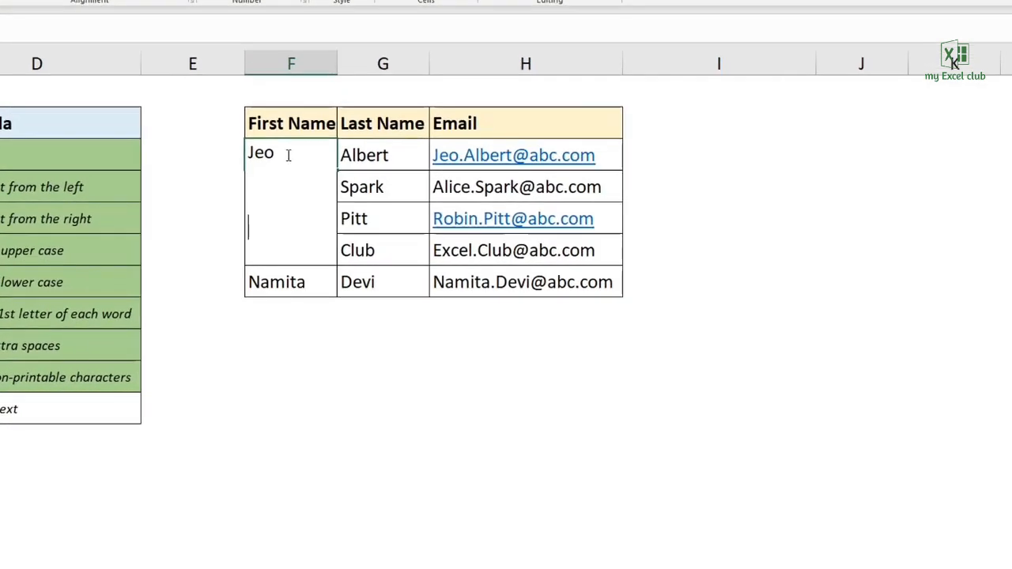
{"action": "key", "text": "BackSpace"}
{"action": "key", "text": "Home"}
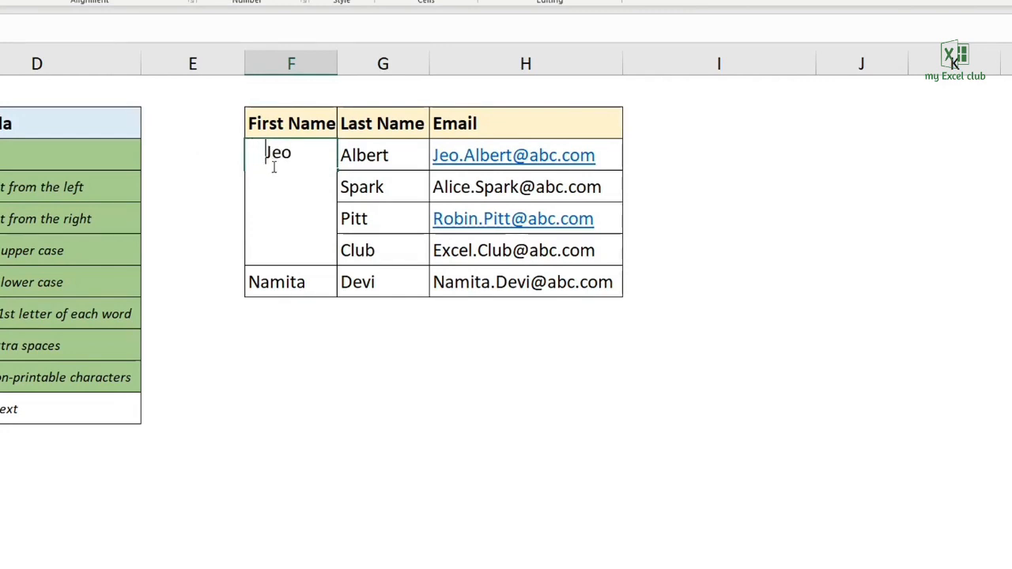
{"action": "key", "text": "Return"}
- Enter =CLEAN(TRIM(F3)) in I3 to remove both the extra spaces and the line breaks
{"action": "left_click", "coordinate": [687, 156]}
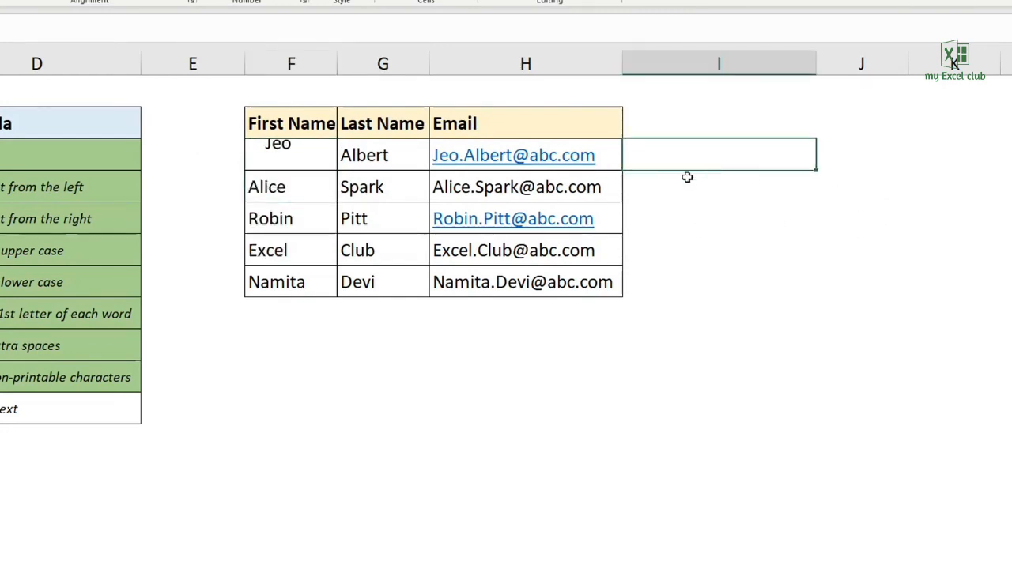
{"action": "type", "text": "=clean("}
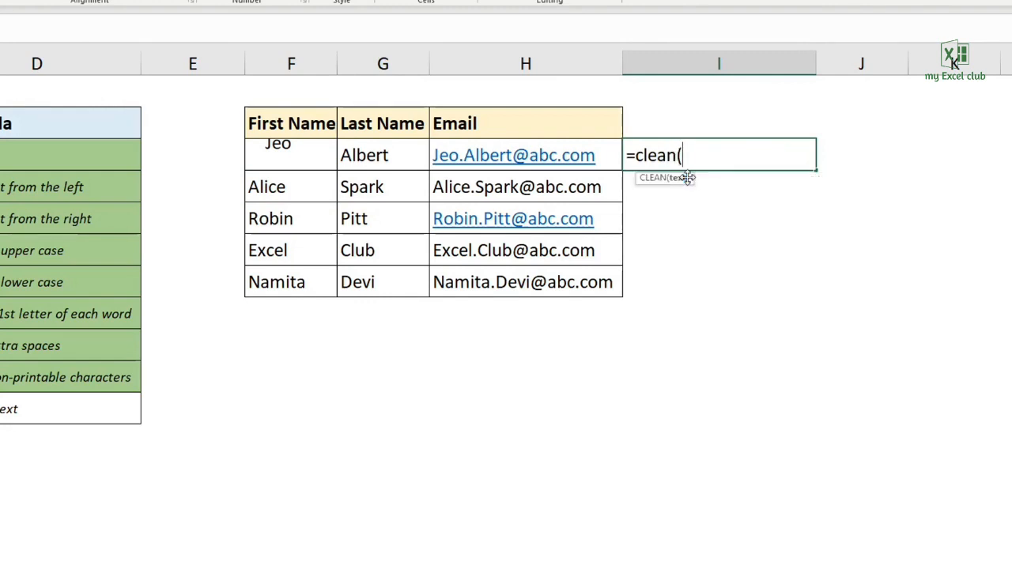
{"action": "type", "text": "trim"}
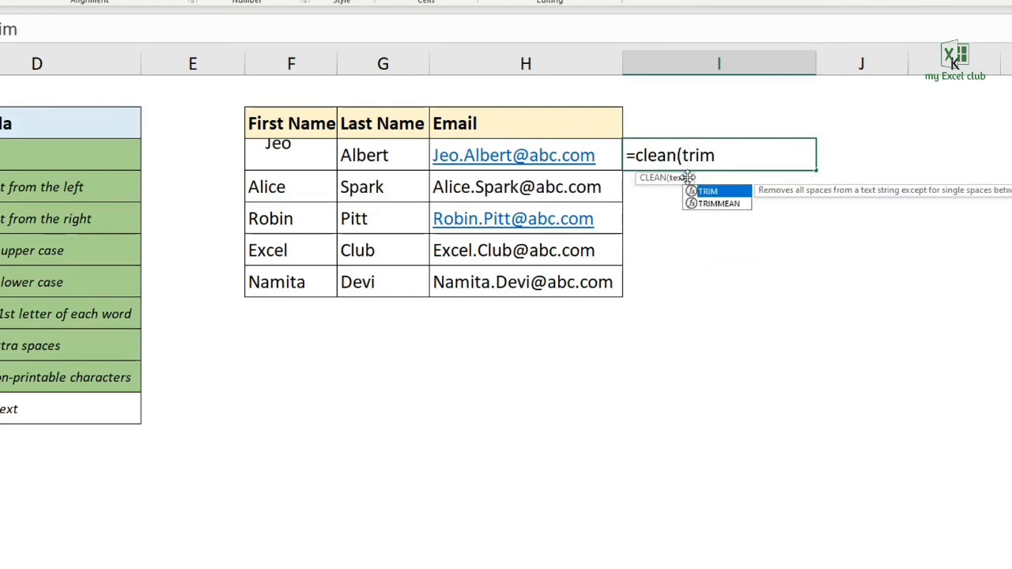
{"action": "type", "text": "("}
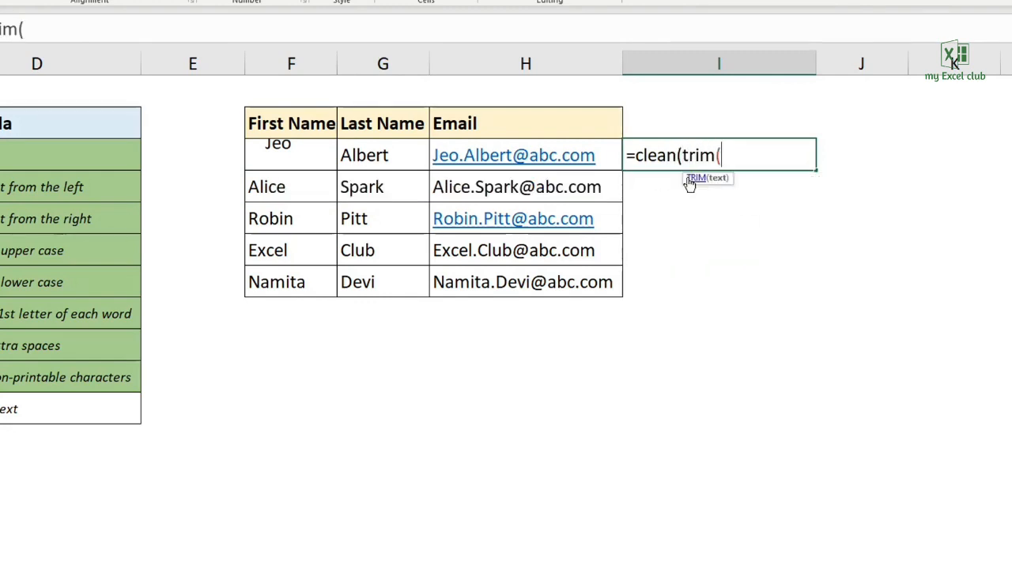
{"action": "left_click", "coordinate": [301, 160]}
{"action": "type", "text": ")"}
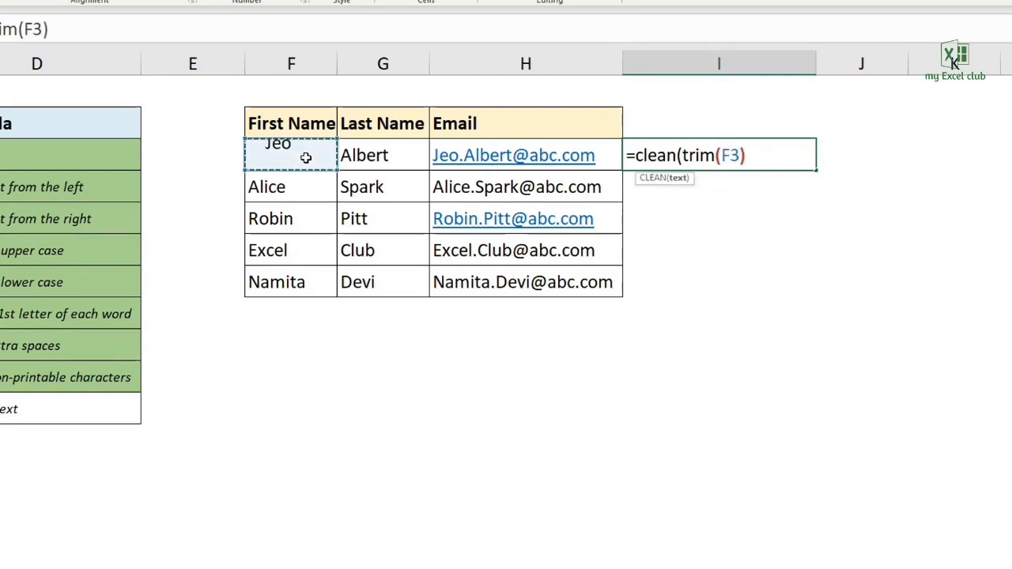
{"action": "type", "text": ")"}
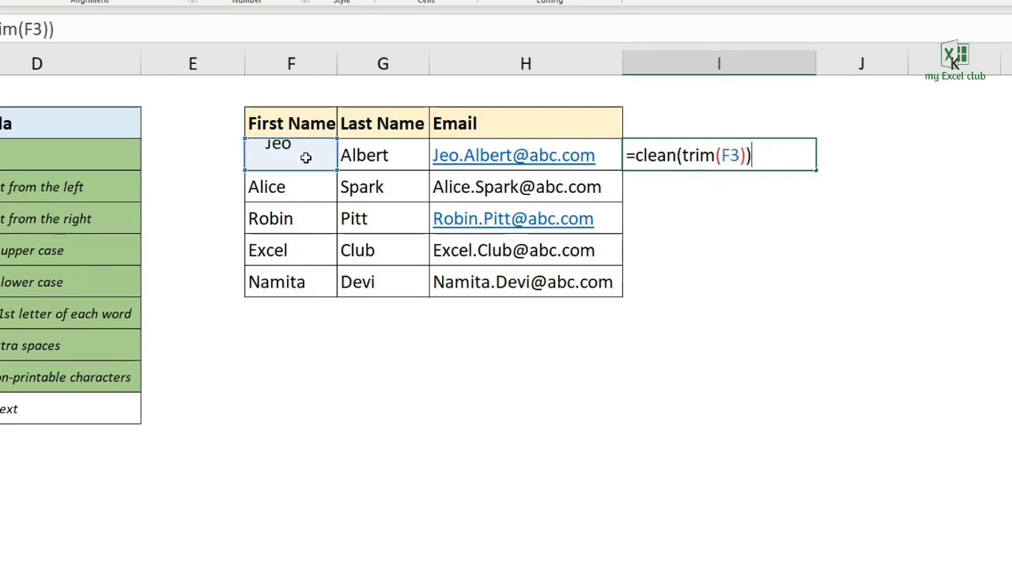
{"action": "key", "text": "Return"}
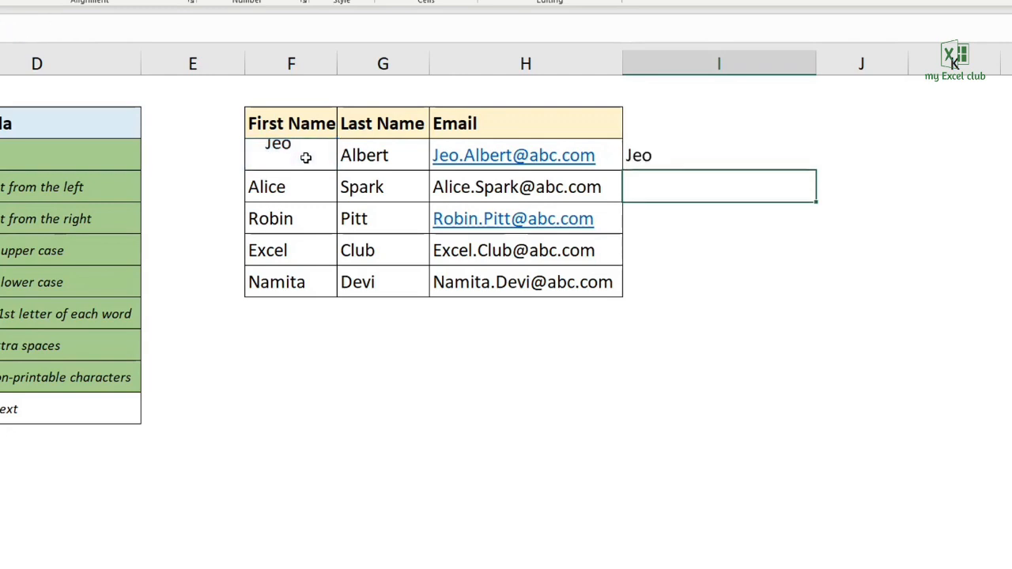
- Paste the result from I3 as a value into I4 to check for spaces or line breaks, and clear I4
{"action": "left_click", "coordinate": [690, 161]}
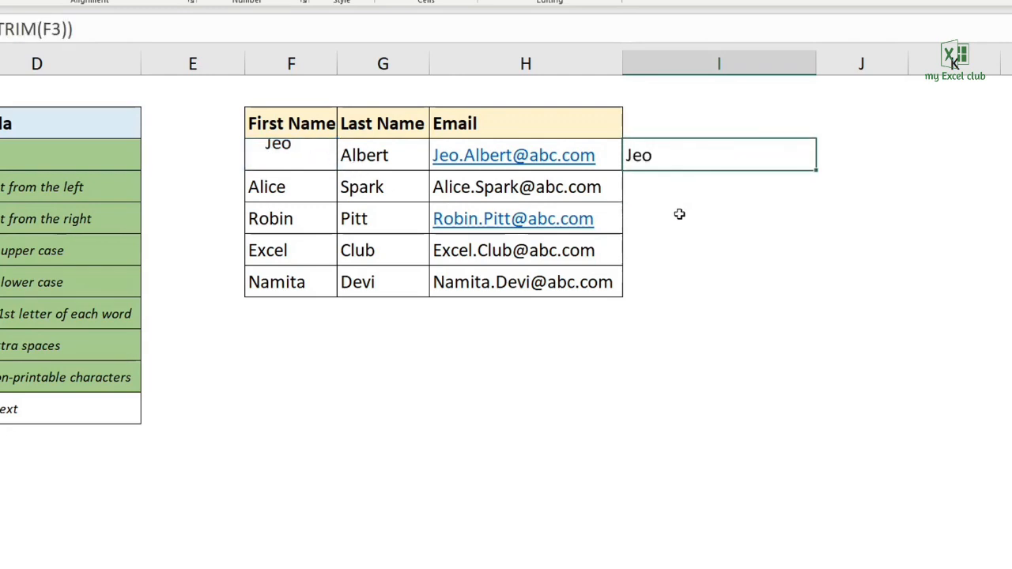
{"action": "key", "text": "ctrl+c"}
{"action": "right_click", "coordinate": [776, 196]}
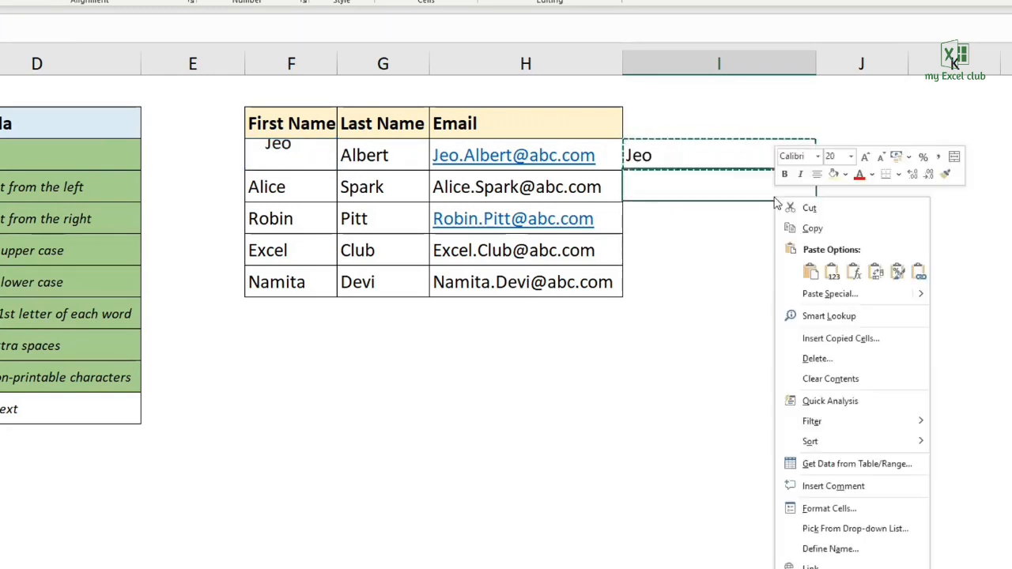
{"action": "left_click", "coordinate": [830, 293]}
{"action": "left_click", "coordinate": [716, 246]}
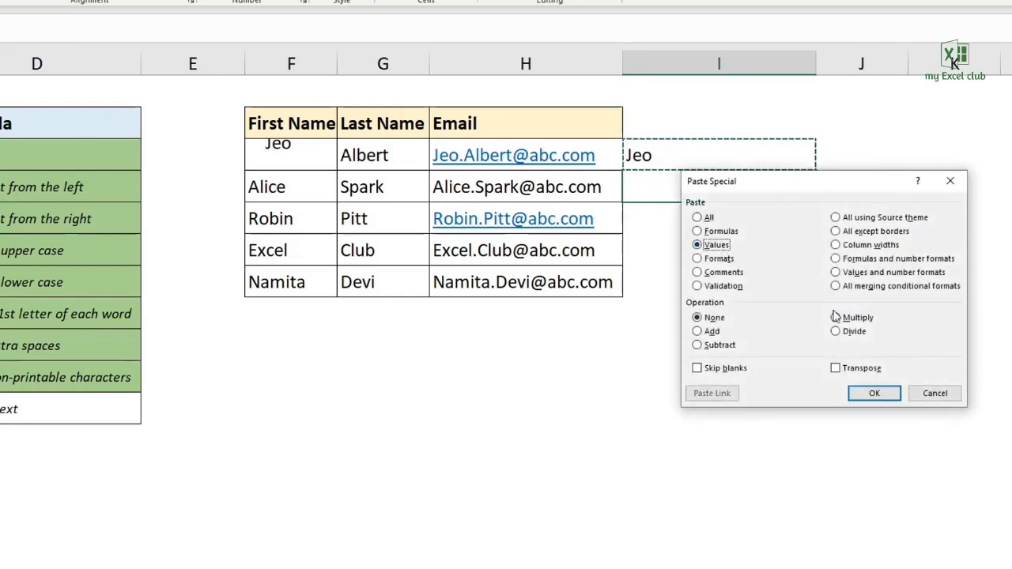
{"action": "left_click", "coordinate": [874, 393]}
{"action": "key", "text": "Escape"}
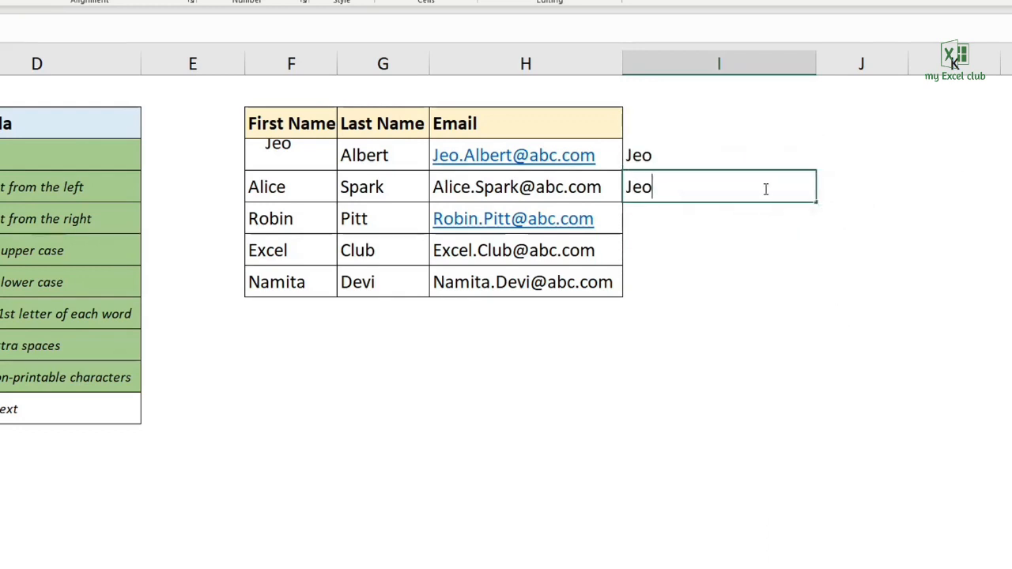
{"action": "key", "text": "Return"}
{"action": "left_click", "coordinate": [671, 189]}
{"action": "key", "text": "Delete"}
- Re-enter the combined formula =CLEAN(TRIM(F3)) in I3
{"action": "left_click", "coordinate": [679, 158]}
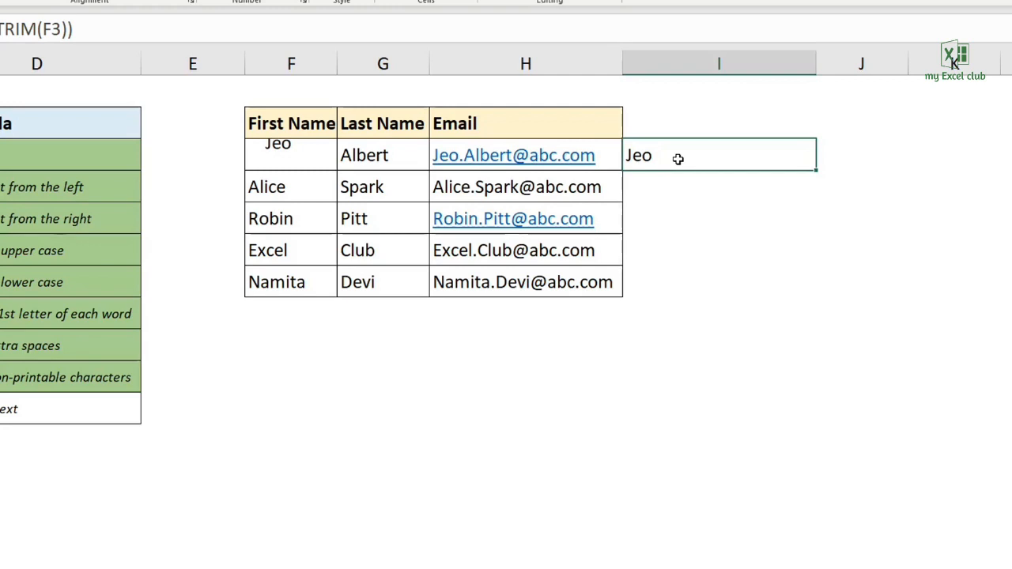
{"action": "type", "text": "=clean"}
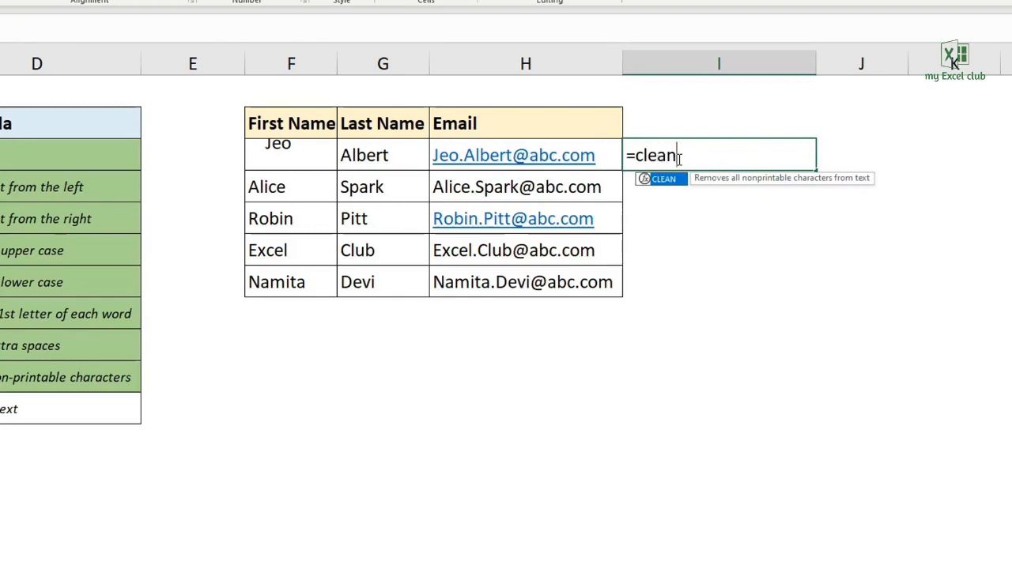
{"action": "type", "text": "(trim("}
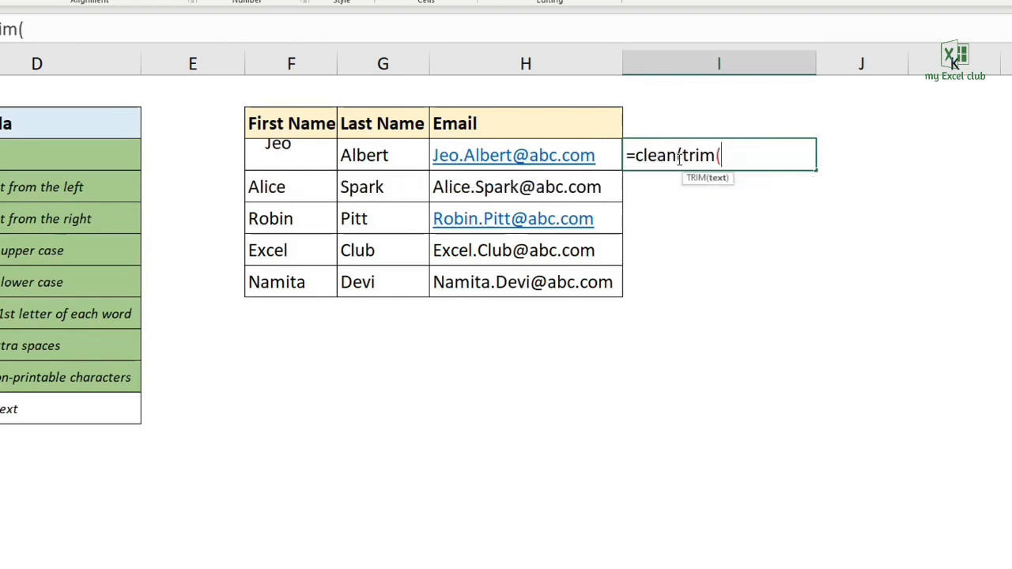
{"action": "left_click", "coordinate": [303, 155]}
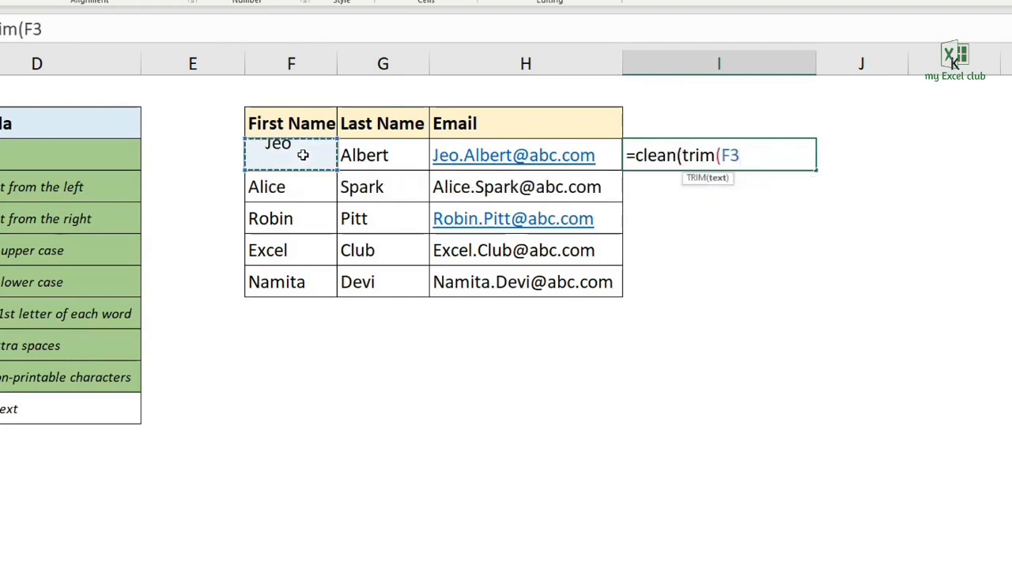
{"action": "type", "text": "))"}
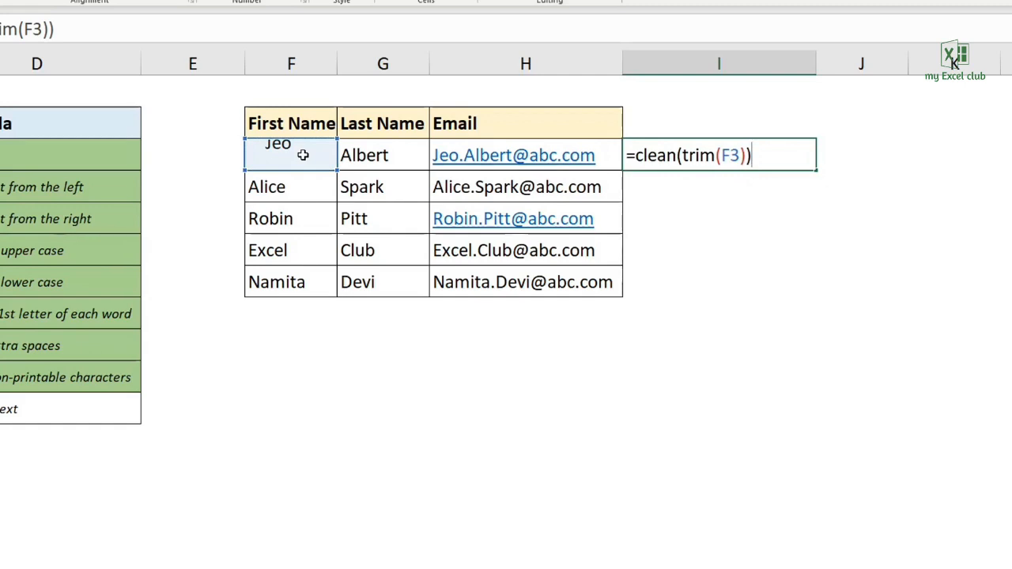
{"action": "key", "text": "Return"}
- Clear the test formula from I3 and check off LEN in the Text Formula list
{"action": "key", "text": "Up"}
{"action": "key", "text": "Delete"}
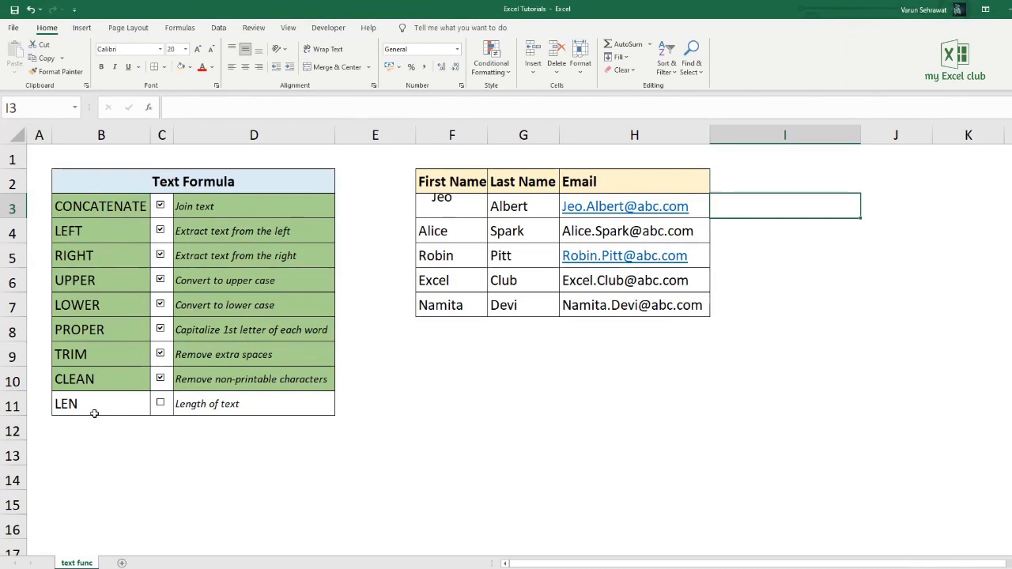
{"action": "left_click", "coordinate": [161, 404]}
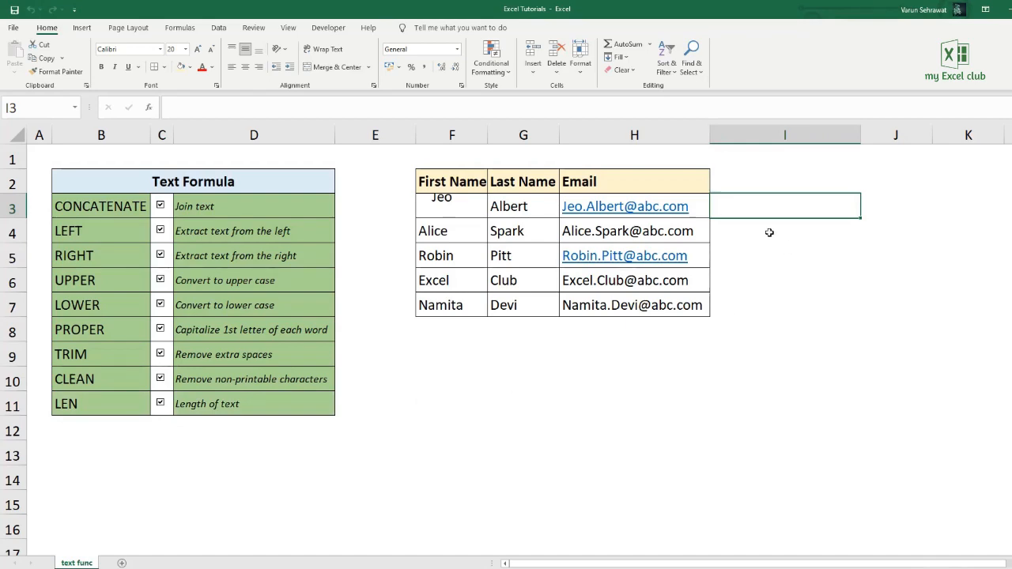
- Enter =LEN(H3) in I3 to count the characters of the first email address
{"action": "type", "text": "=len("}
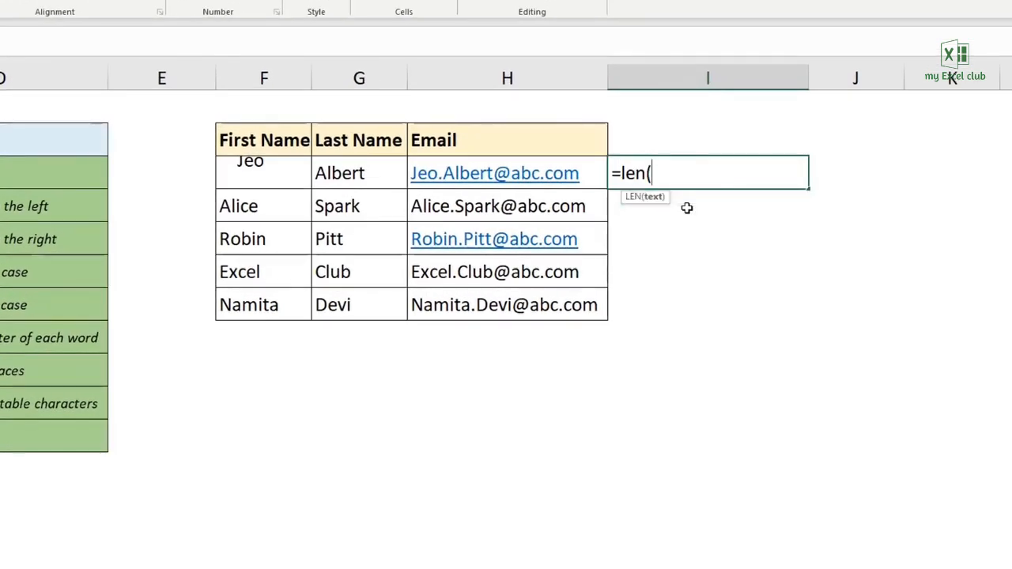
{"action": "left_click", "coordinate": [568, 175]}
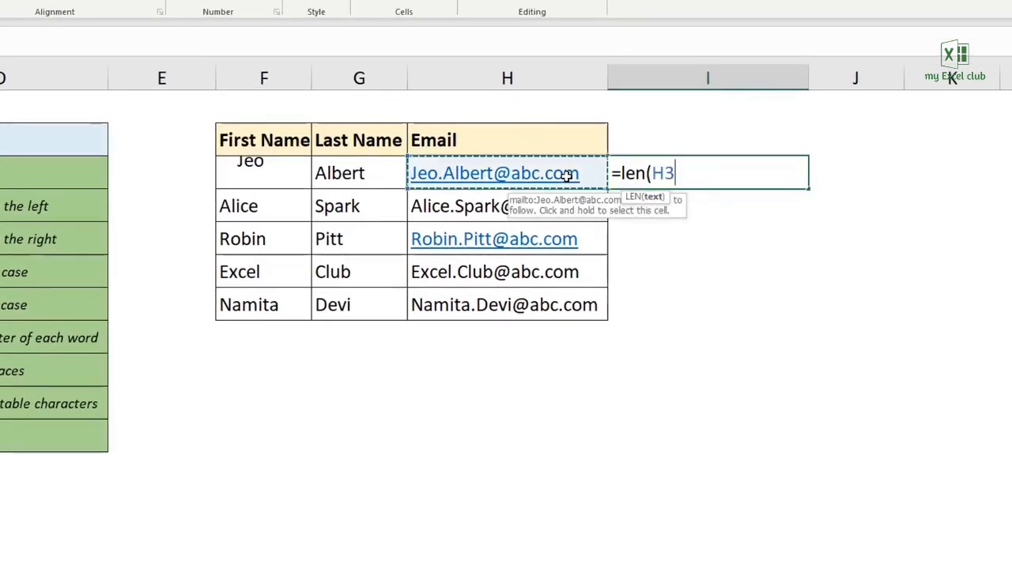
{"action": "type", "text": ")"}
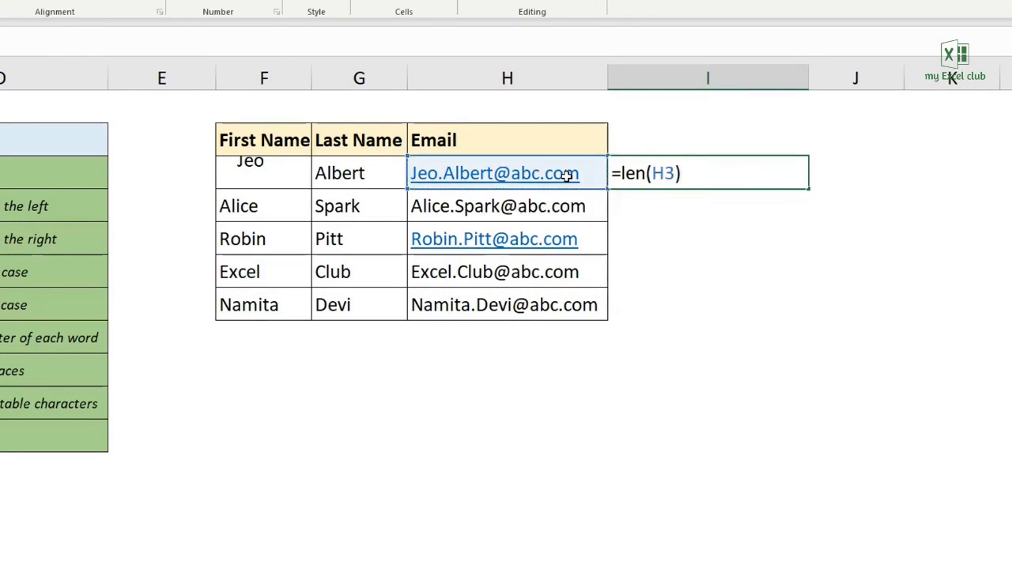
{"action": "key", "text": "Return"}
{"action": "left_click", "coordinate": [667, 166]}
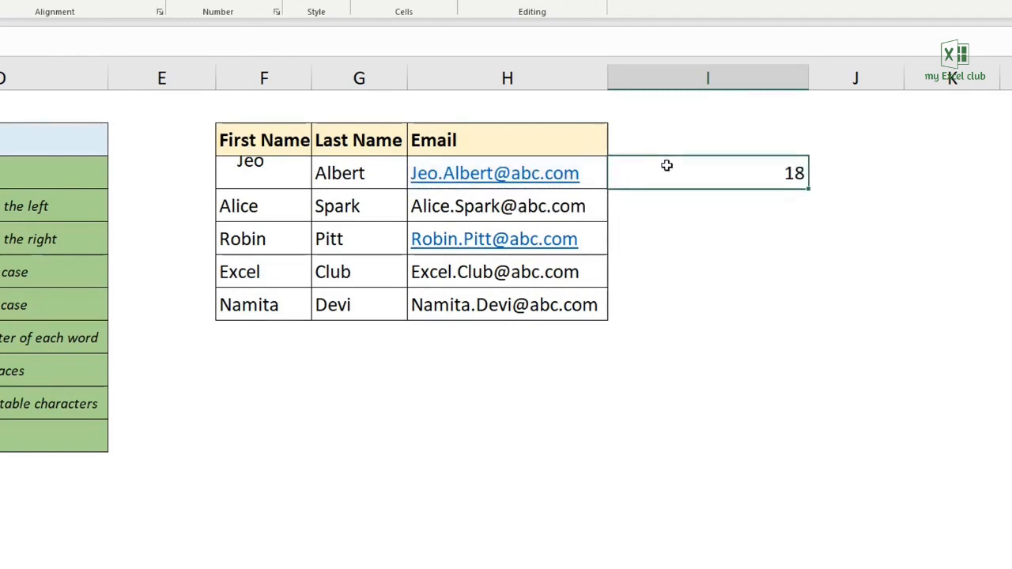
- Add trailing spaces after the email address in H3 and check the character count in I3
{"action": "double_click", "coordinate": [597, 175]}
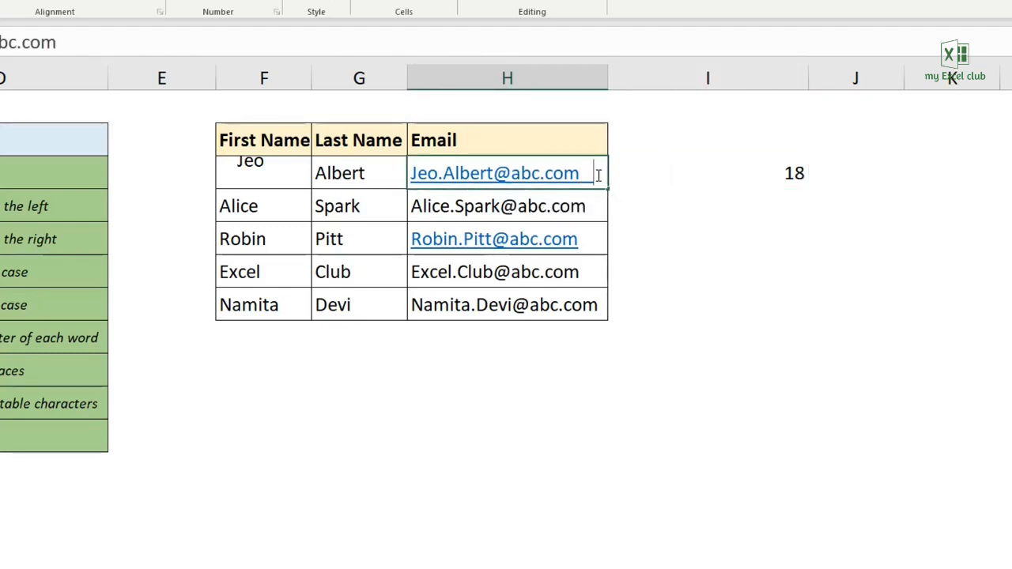
{"action": "key", "text": "Return"}
{"action": "left_click", "coordinate": [672, 169]}
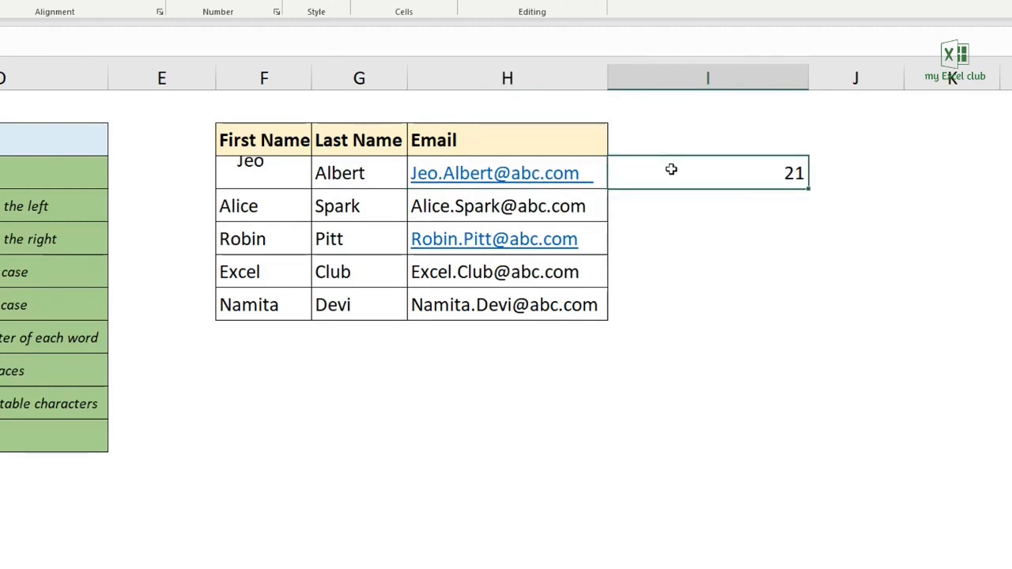
{"action": "left_click", "coordinate": [70, 442]}
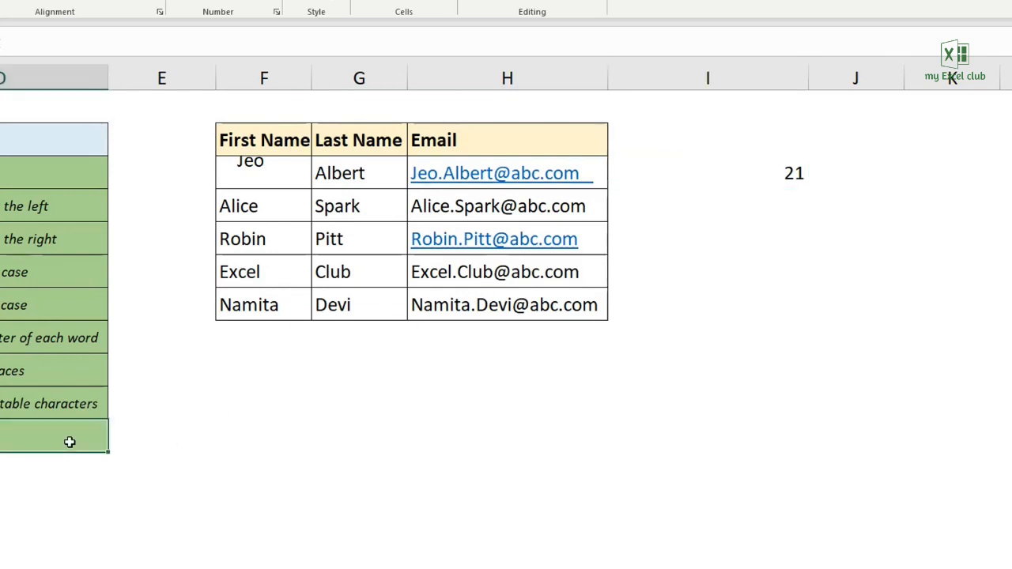
{"action": "left_click", "coordinate": [753, 174]}
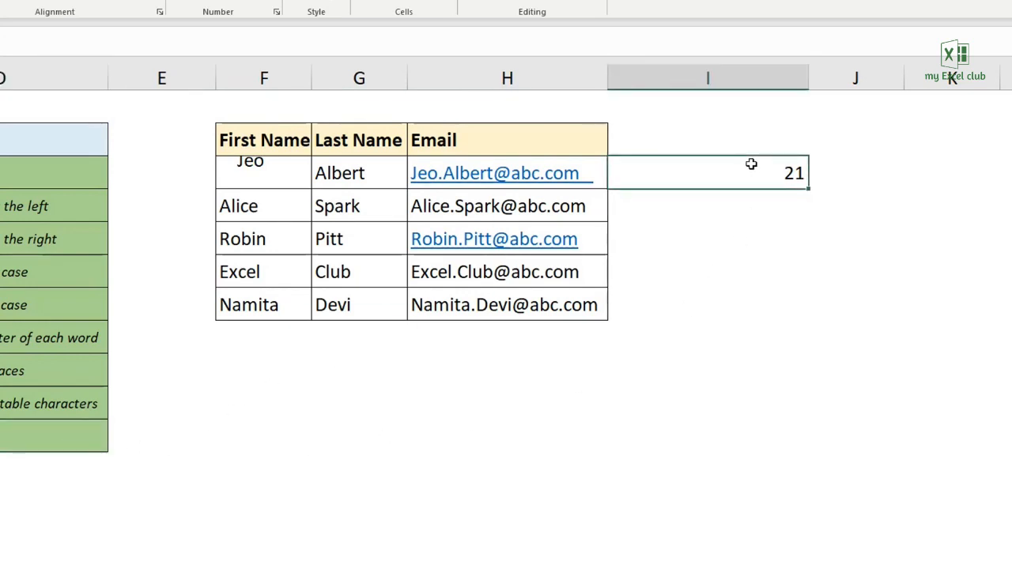
- Append line breaks, dots and percent signs to the email address in H3, and clear the LEN formula from I3
{"action": "left_click", "coordinate": [599, 175]}
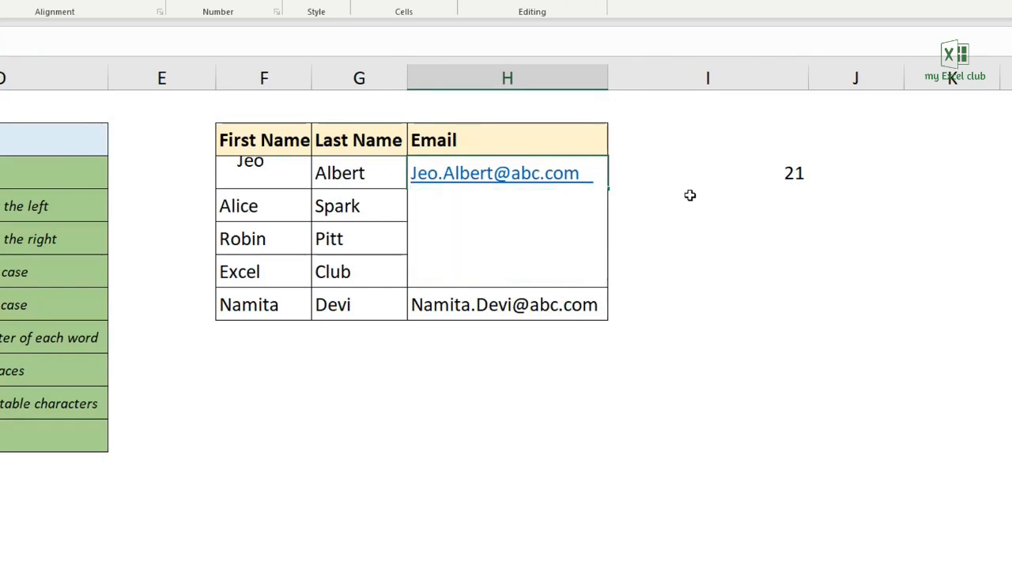
{"action": "type", "text": "....%%%"}
{"action": "key", "text": "Return"}
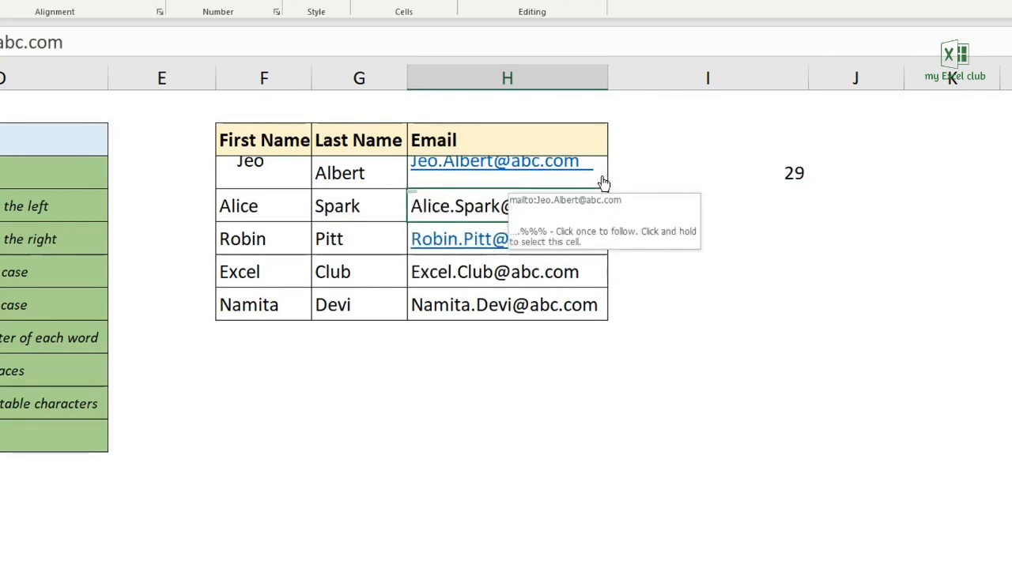
{"action": "left_click", "coordinate": [678, 168]}
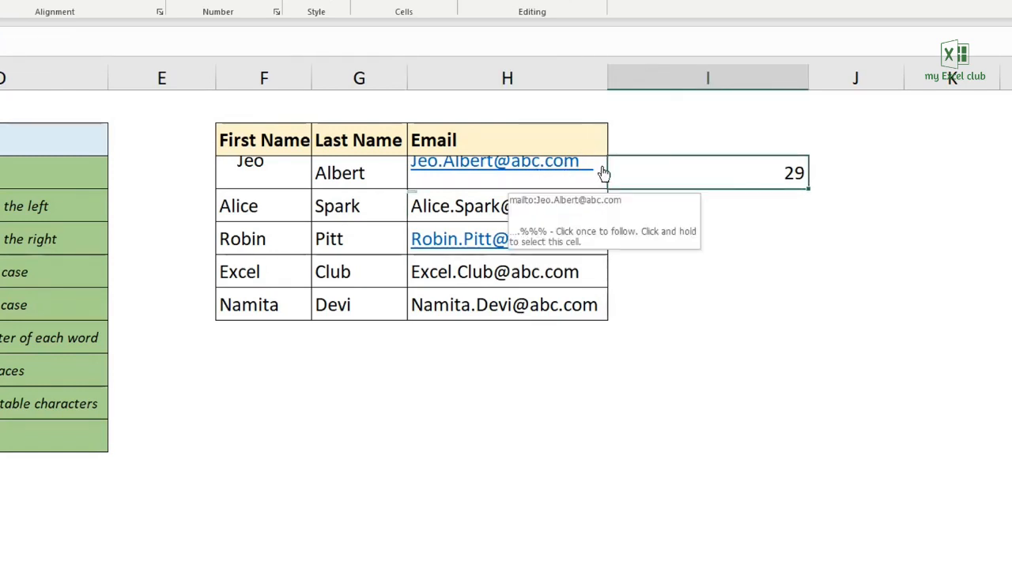
{"action": "key", "text": "Delete"}
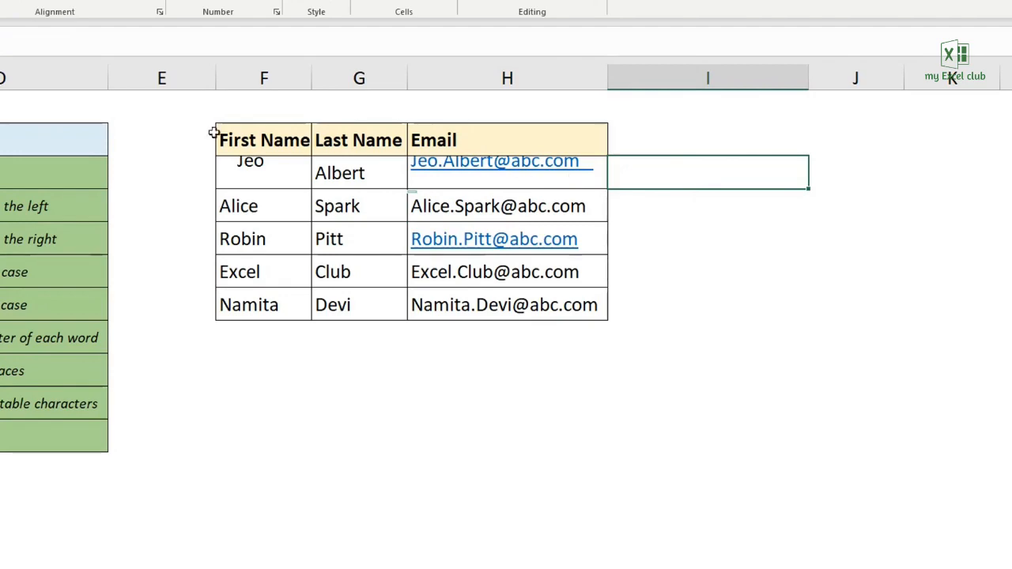